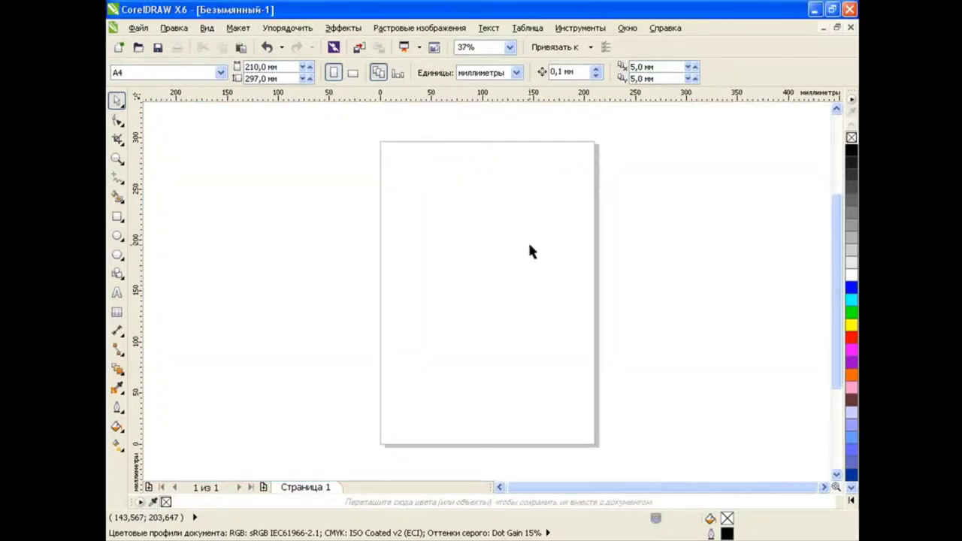
- Create a new blank A4 document after showing the finished ace-card artwork
left_click(117, 235)
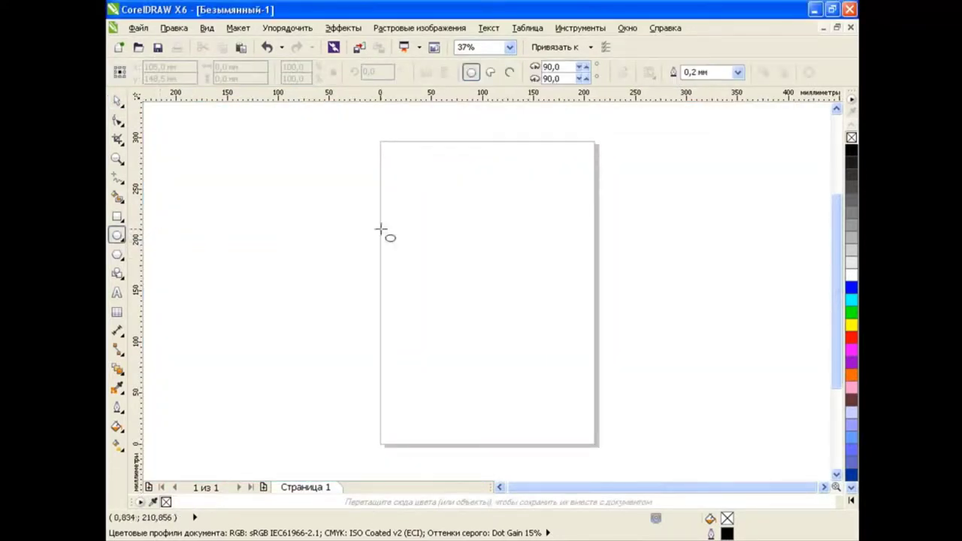
- Draw three overlapping circles in a trefoil arrangement
left_click_drag(449, 203, 514, 268)
left_click_drag(414, 259, 485, 319)
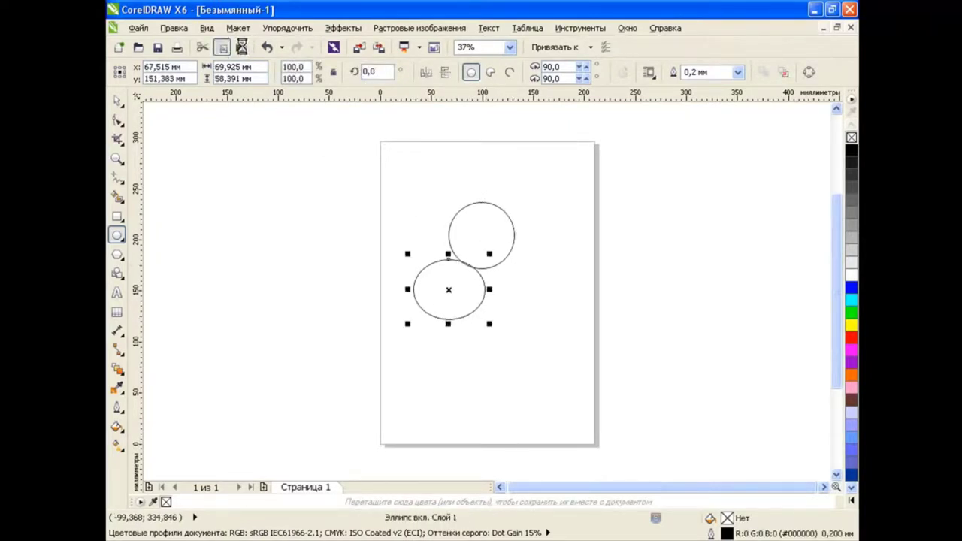
mouse_move(450, 288)
left_mouse_down()
mouse_move(512, 289)
mouse_move(481, 284)
left_mouse_up()
- Nudge the two lower circles up and weld all three circles into one trefoil
left_click(117, 101)
left_click(475, 294, "shift")
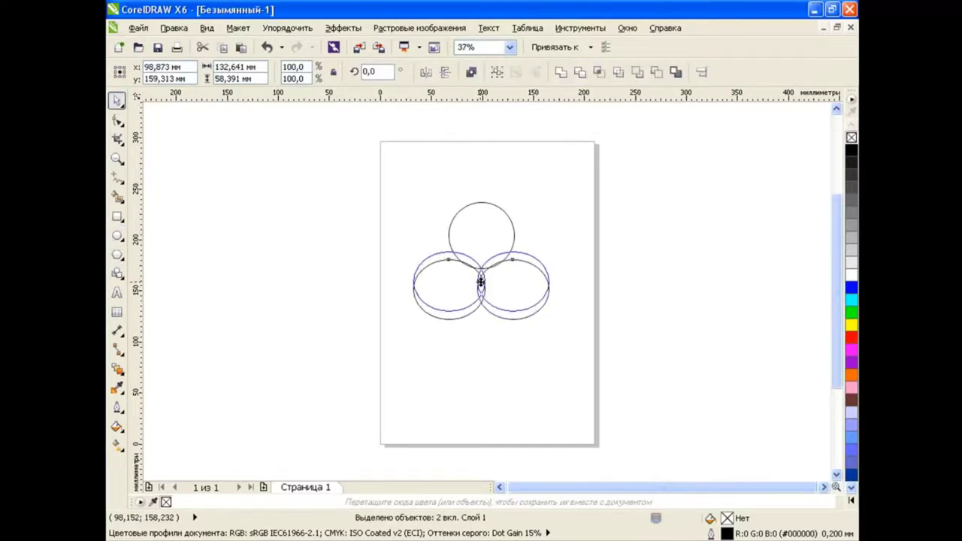
left_click_drag(382, 180, 516, 289)
left_click(559, 71)
left_click(630, 263)
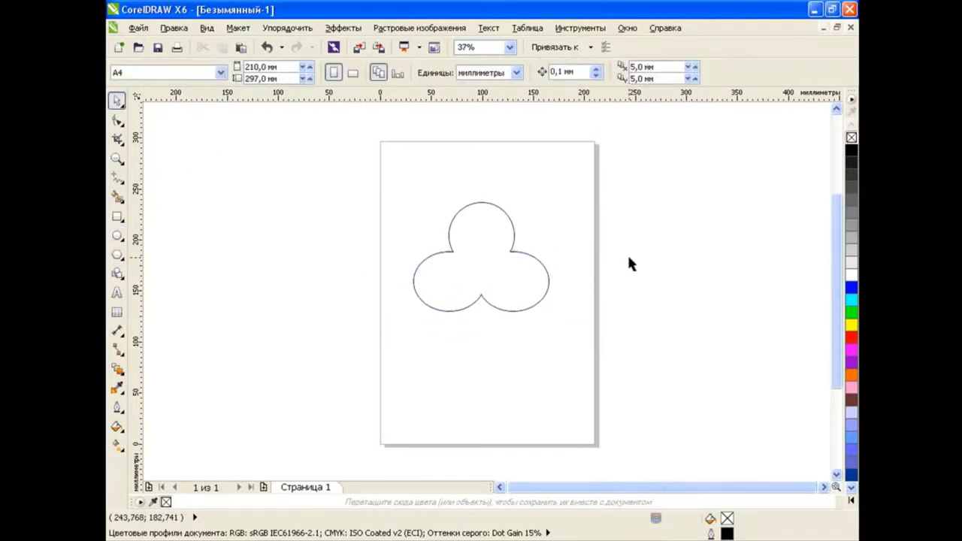
left_click(481, 203)
- Move the trefoil up, draw a long thin rectangle below it, and convert it to curves
left_click_drag(481, 203, 481, 150)
left_click(616, 328)
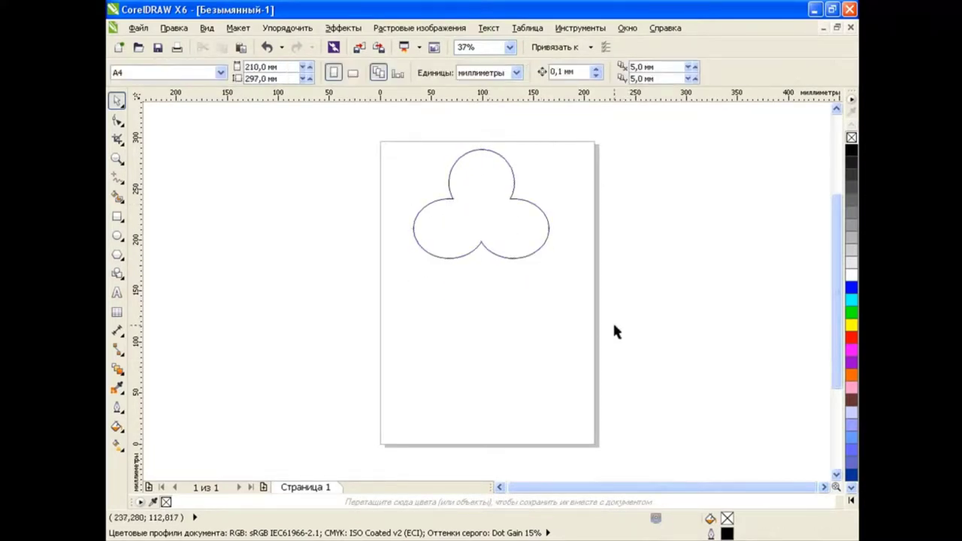
key("F6")
left_click_drag(416, 305, 551, 320)
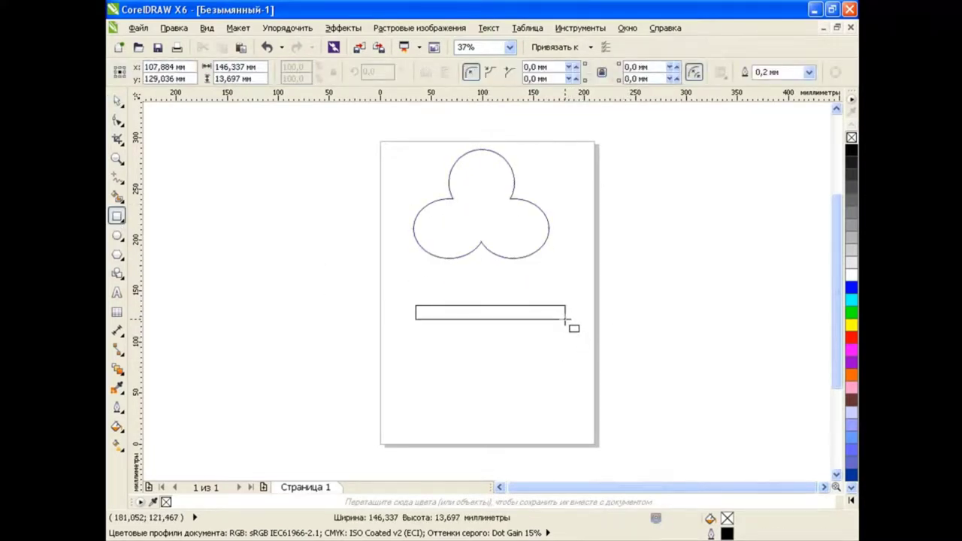
key("ctrl+q")
key("F10")
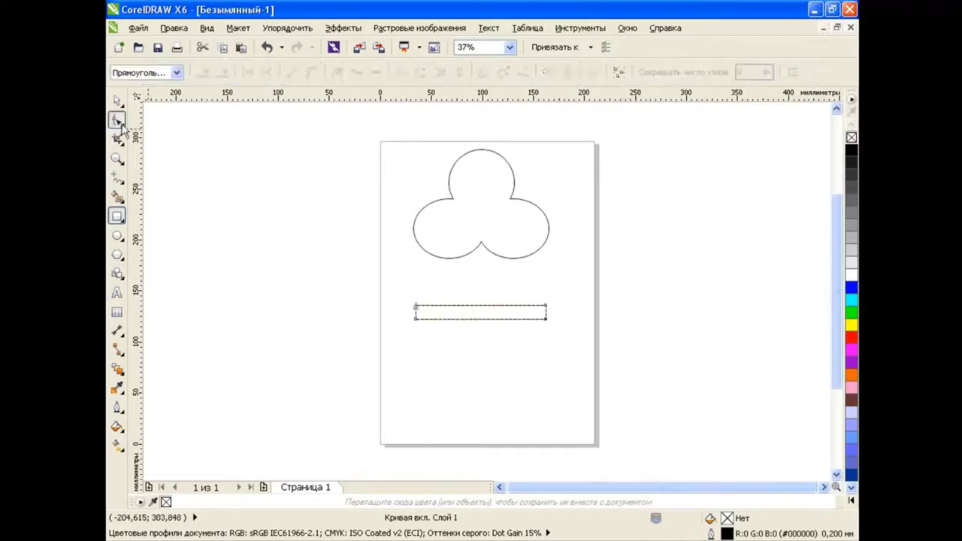
- Add two nodes on the rectangle's top edge and pull both top corners inward symmetrically
double_click(485, 306)
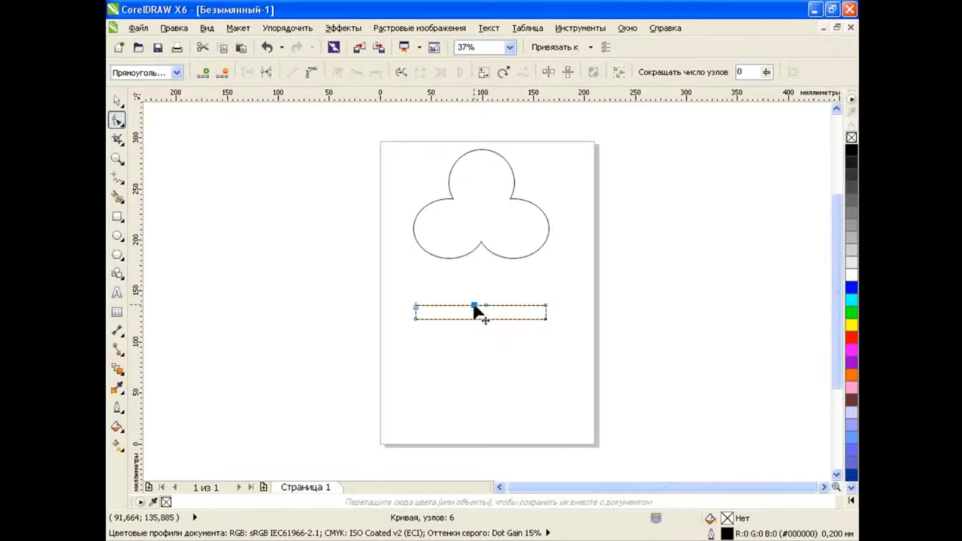
double_click(477, 306)
left_click(511, 367)
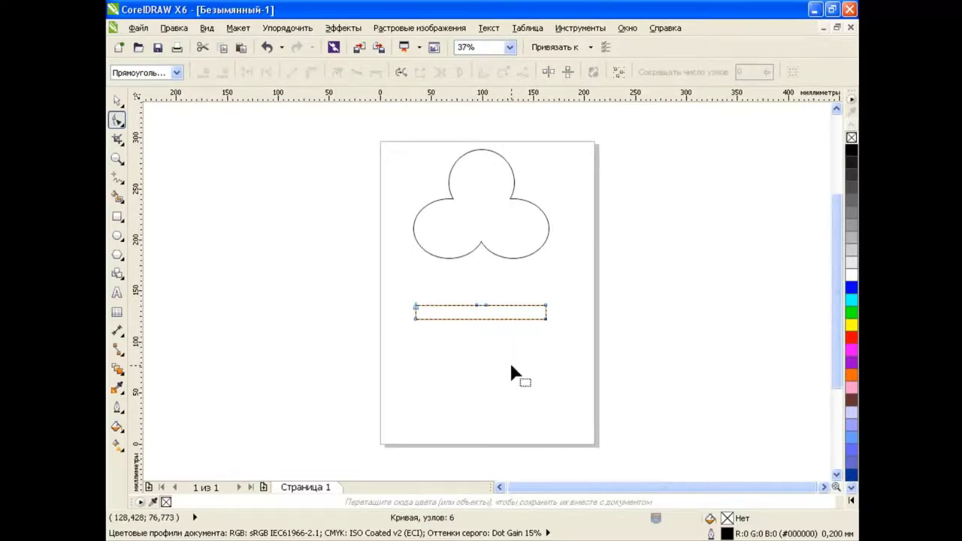
left_click(416, 305)
left_click(545, 305, "shift")
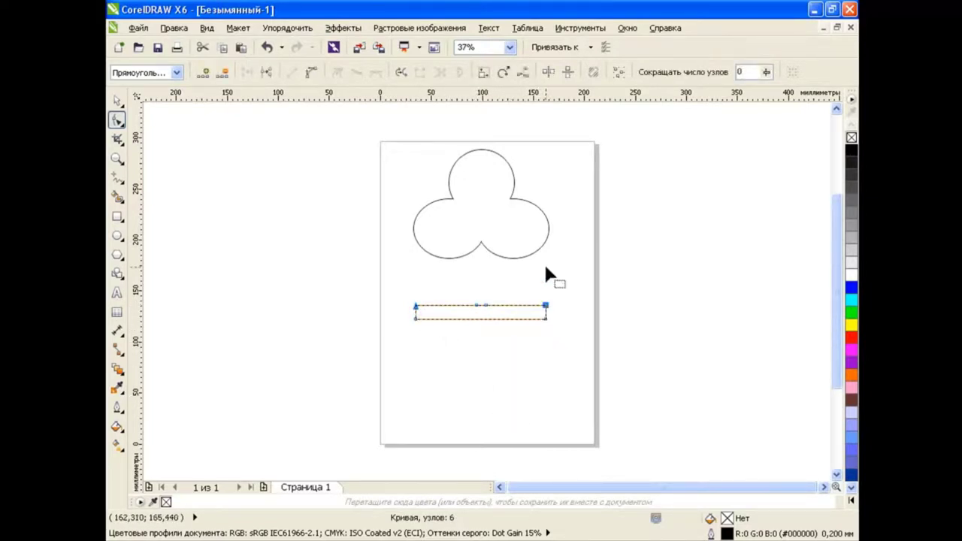
left_click(548, 72)
left_click_drag(546, 306, 540, 316)
left_click(553, 353)
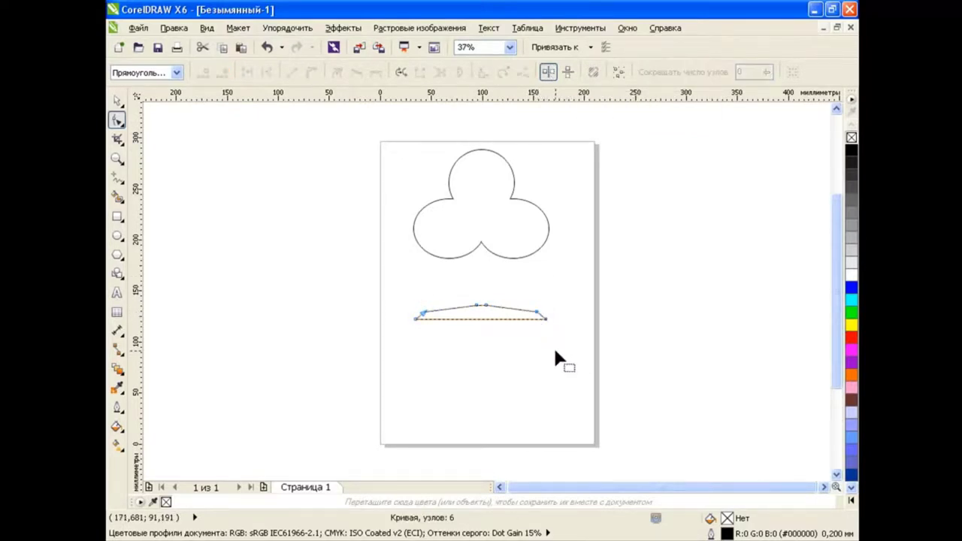
- Raise the middle top nodes toward the trefoil and bend the stem's sides into inward curves
left_click_drag(461, 284, 505, 323)
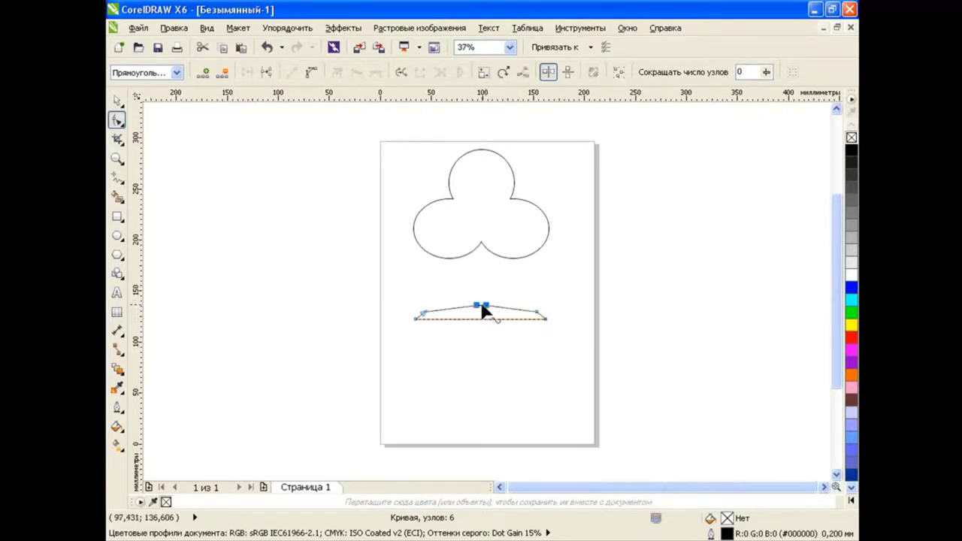
left_click_drag(485, 307, 488, 259)
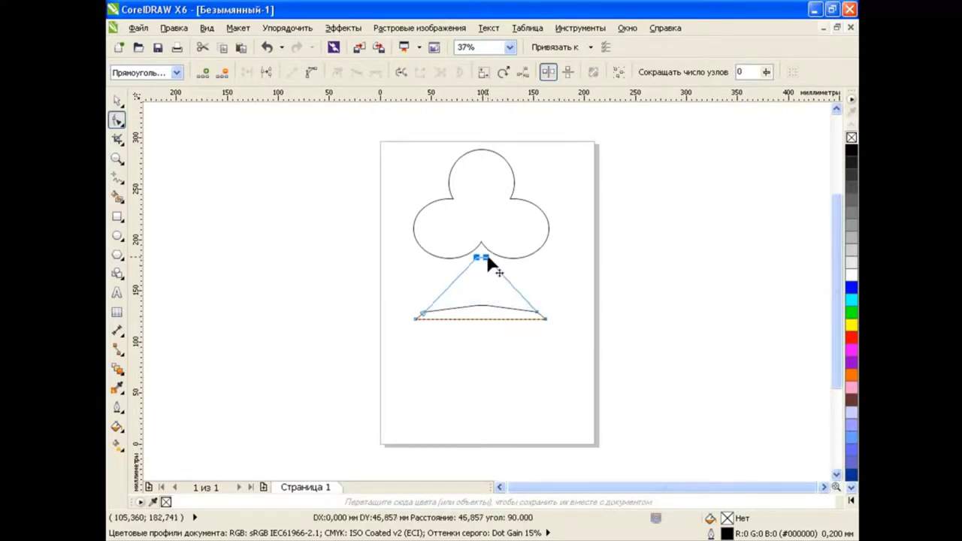
left_click(555, 268)
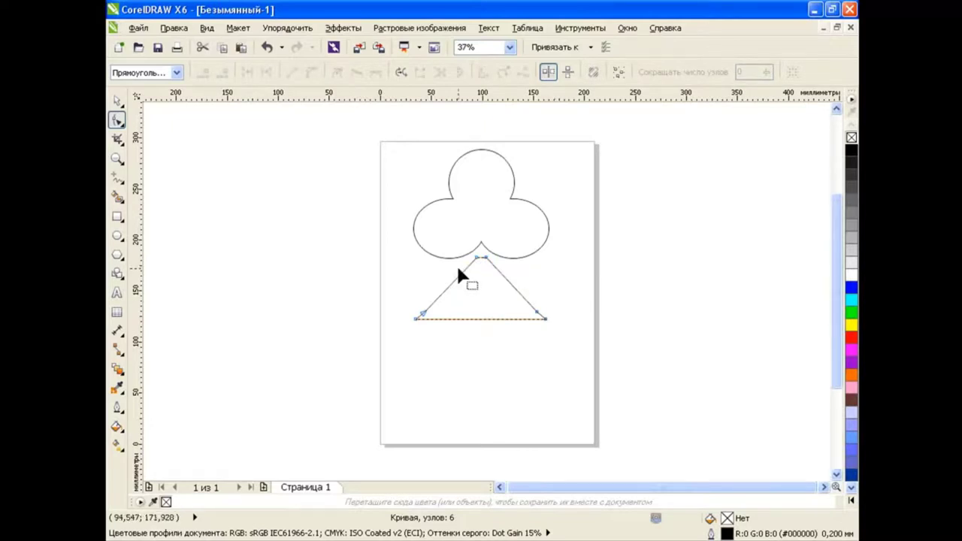
left_click_drag(462, 275, 619, 391)
left_click(646, 334)
left_click_drag(382, 227, 587, 354)
mouse_move(450, 291)
left_mouse_down()
mouse_move(499, 296)
mouse_move(506, 303)
mouse_move(468, 299)
mouse_move(494, 298)
mouse_move(511, 311)
left_mouse_up()
- Centre the trefoil and stem horizontally with Align and Distribute
key("space")
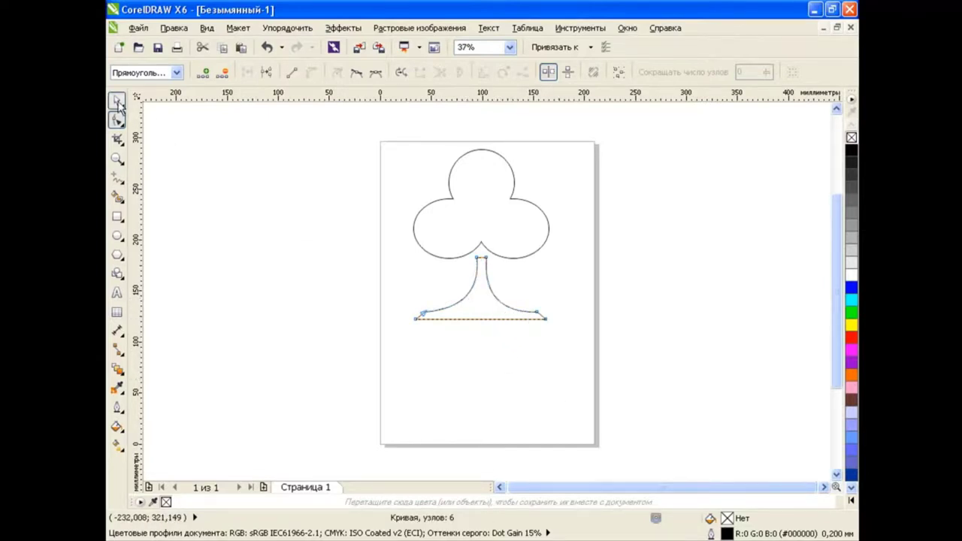
key("Escape")
left_click(489, 297)
left_click(490, 307, "shift")
key("ctrl+shift+a")
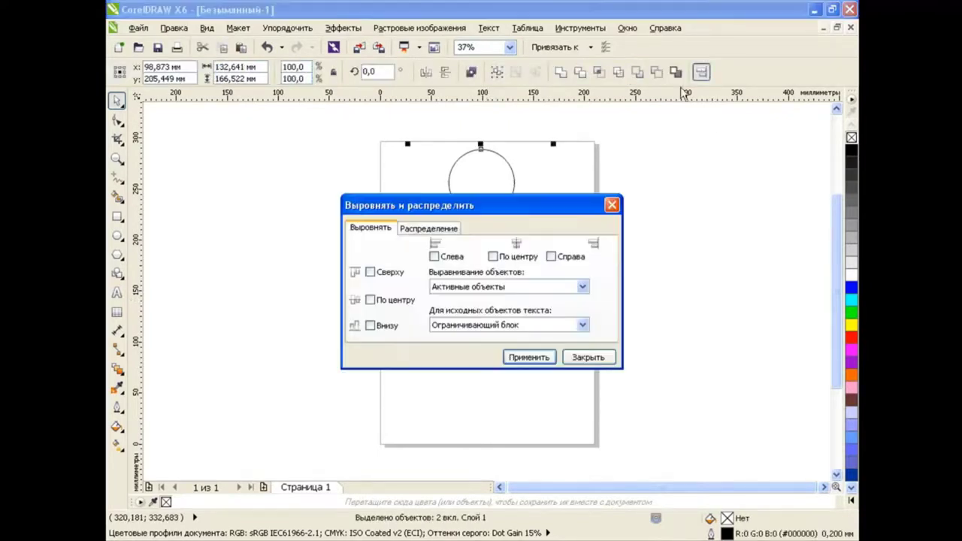
left_click(526, 256)
left_click(529, 357)
left_click(589, 357)
- Move the stem up into the trefoil's base, weld them, and shift the club down
left_click(631, 323)
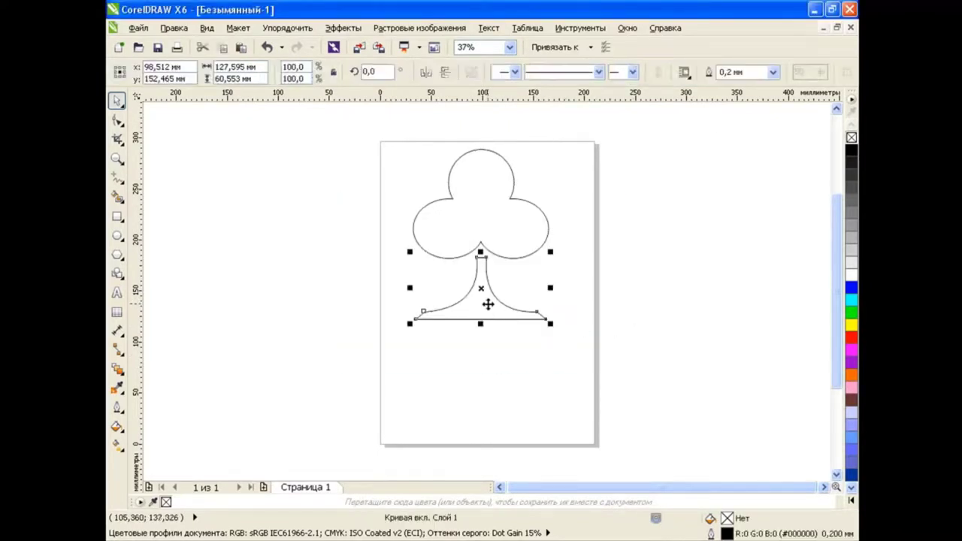
left_click_drag(489, 303, 481, 279)
left_click(517, 345)
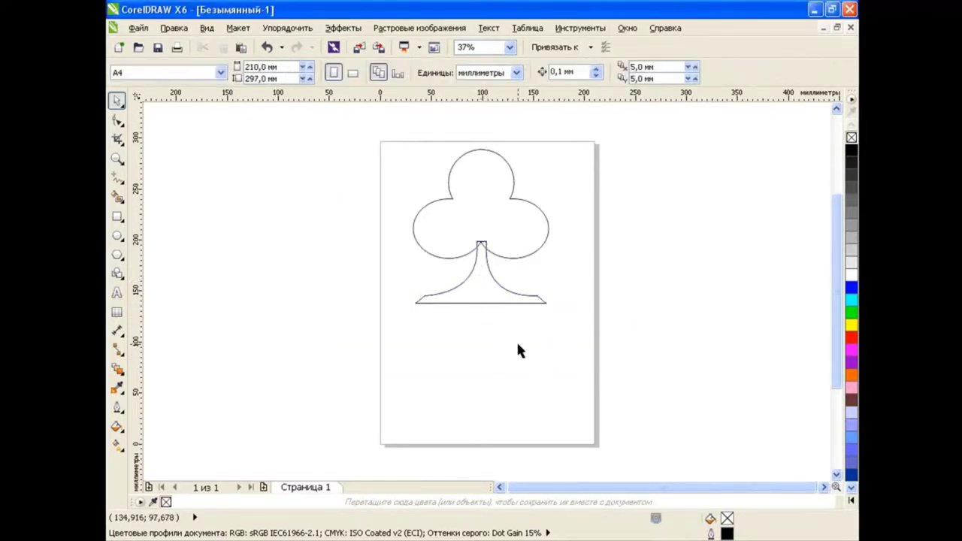
left_click_drag(385, 133, 579, 368)
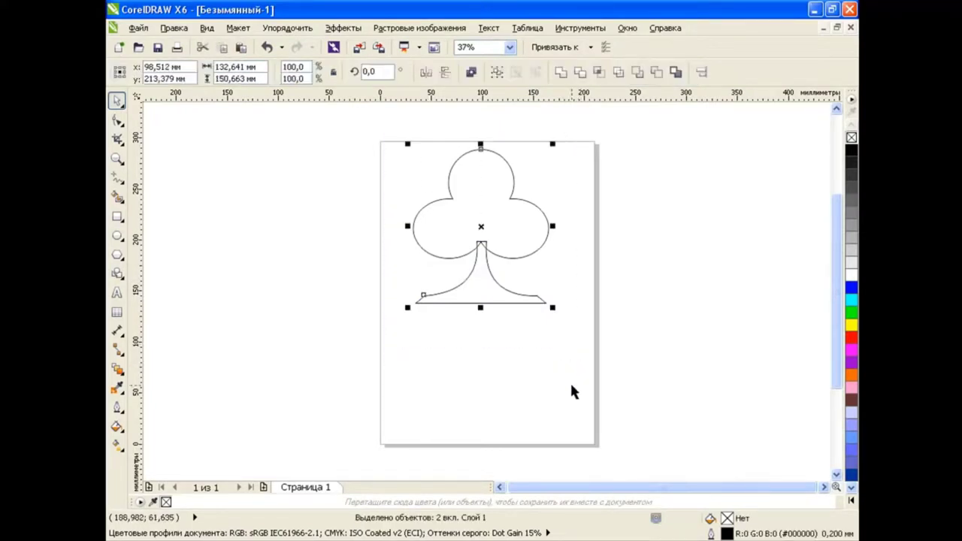
left_click(560, 72)
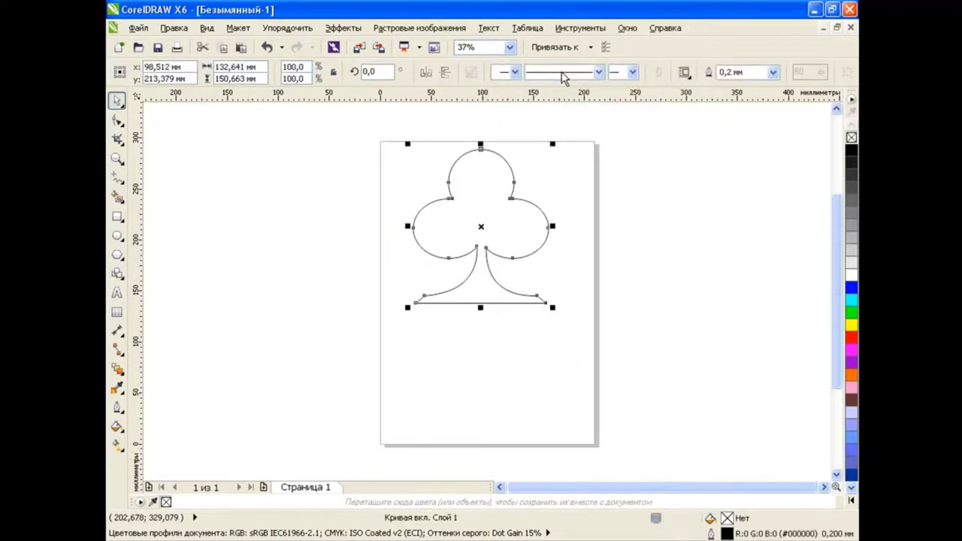
left_click(601, 239)
left_click_drag(548, 229, 548, 253)
left_click(588, 278)
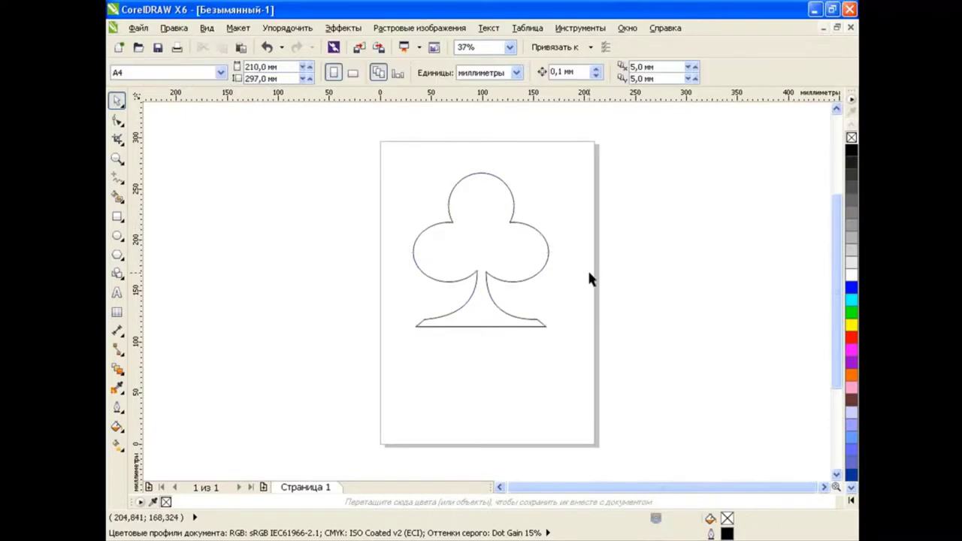
left_click(548, 256)
key("F10")
- Adjust the stem's top node and enlarge the club to about 110%
scroll(511, 269, "up", 3)
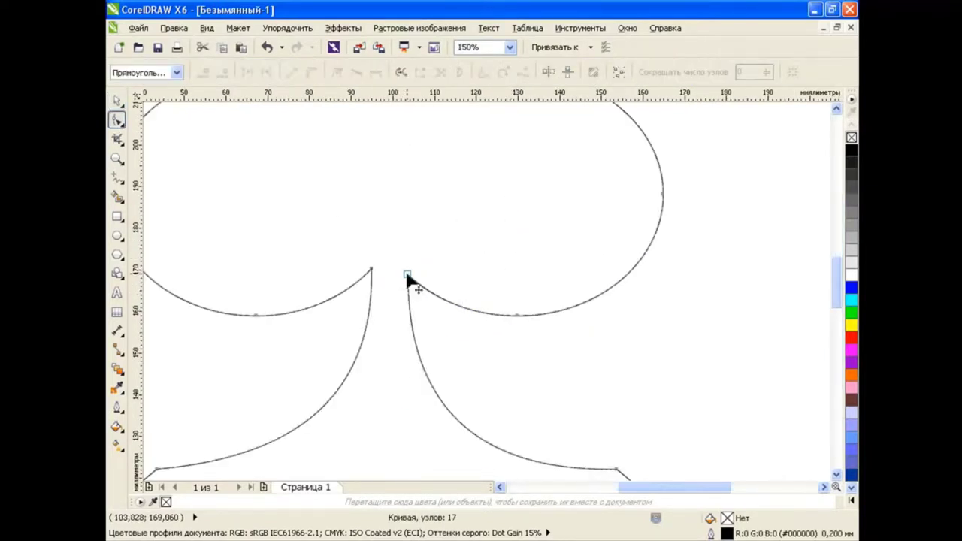
left_click_drag(409, 277, 407, 272)
scroll(430, 319, "down", 2)
scroll(430, 318, "down", 1)
left_click(117, 100)
left_click(463, 397)
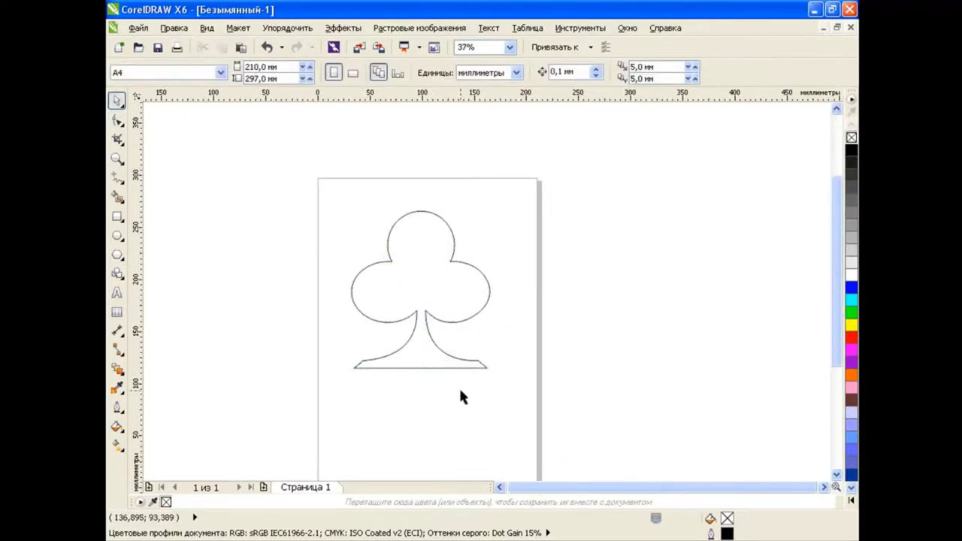
left_click(561, 344)
left_click_drag(561, 340, 569, 352)
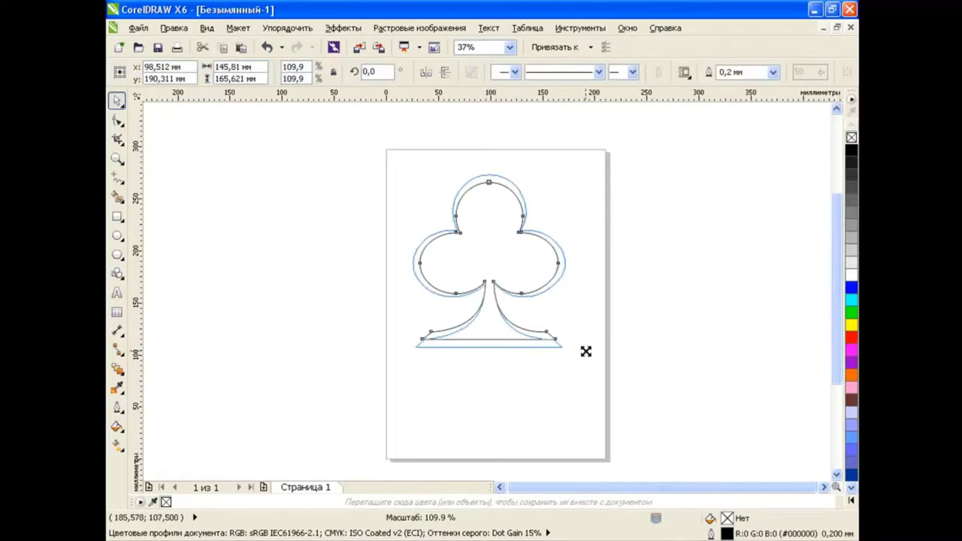
- Select the stem's bottom-right nodes and enlarge the club slightly again
left_click(636, 297)
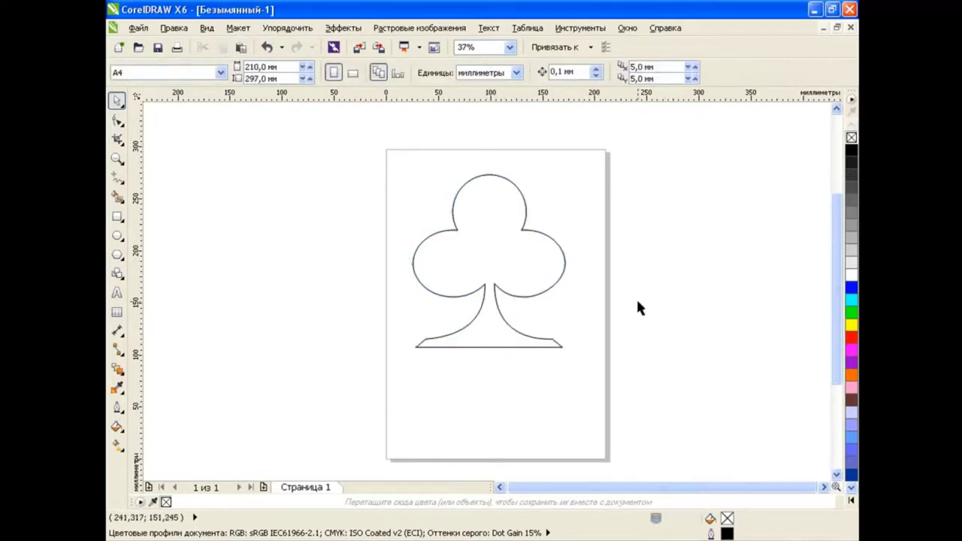
left_click(565, 277)
key("F10")
scroll(536, 368, "up", 1)
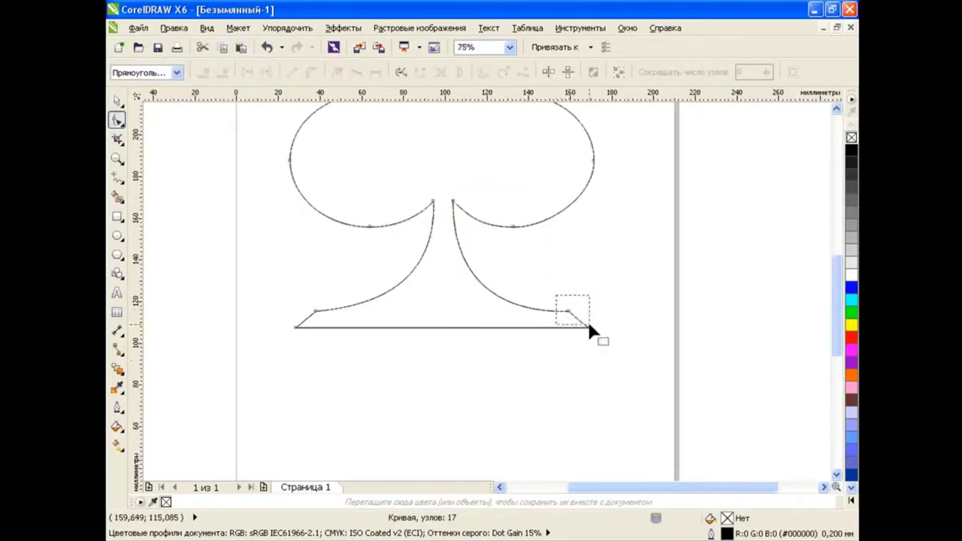
left_click_drag(590, 329, 608, 336)
key("space")
left_click(588, 328)
scroll(837, 299, "up", 2)
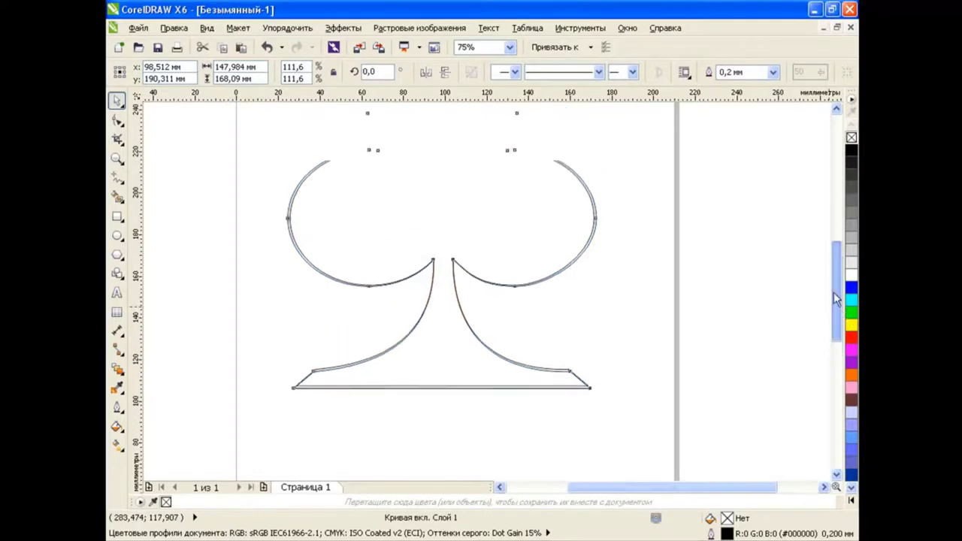
scroll(836, 299, "down", 1)
left_click(117, 119)
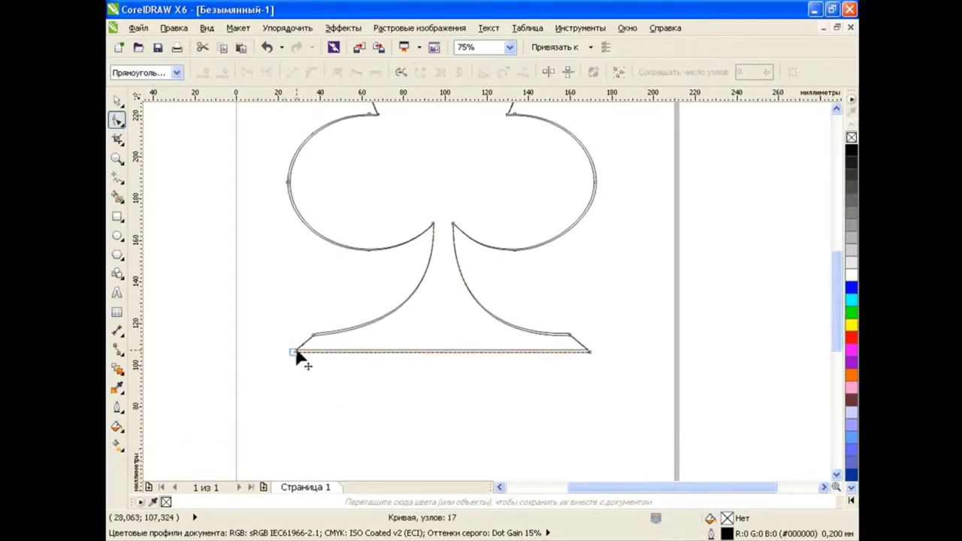
- Nudge the stem's bottom nodes, corner nodes and right arc so the rim lines run evenly
left_click_drag(297, 351, 288, 351)
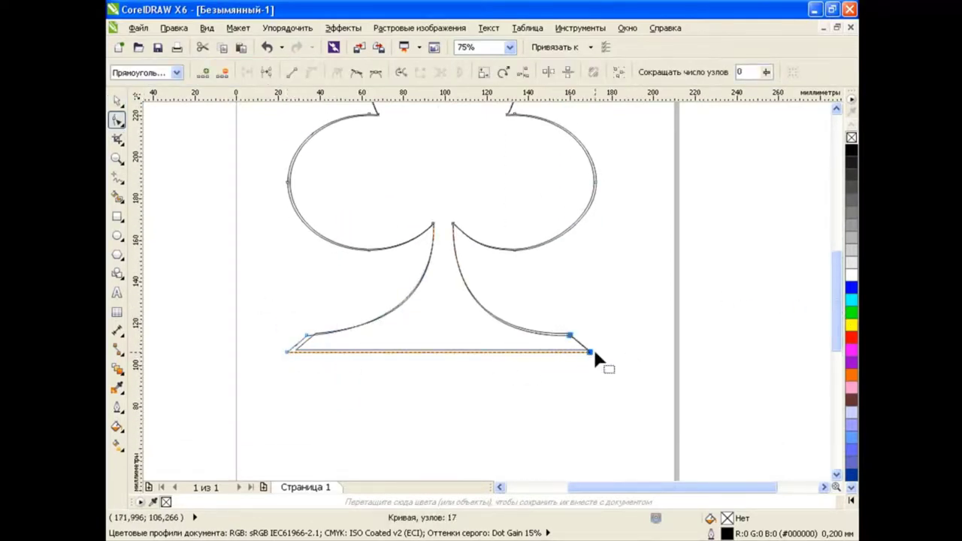
left_click_drag(594, 354, 598, 353)
left_click_drag(457, 229, 462, 238)
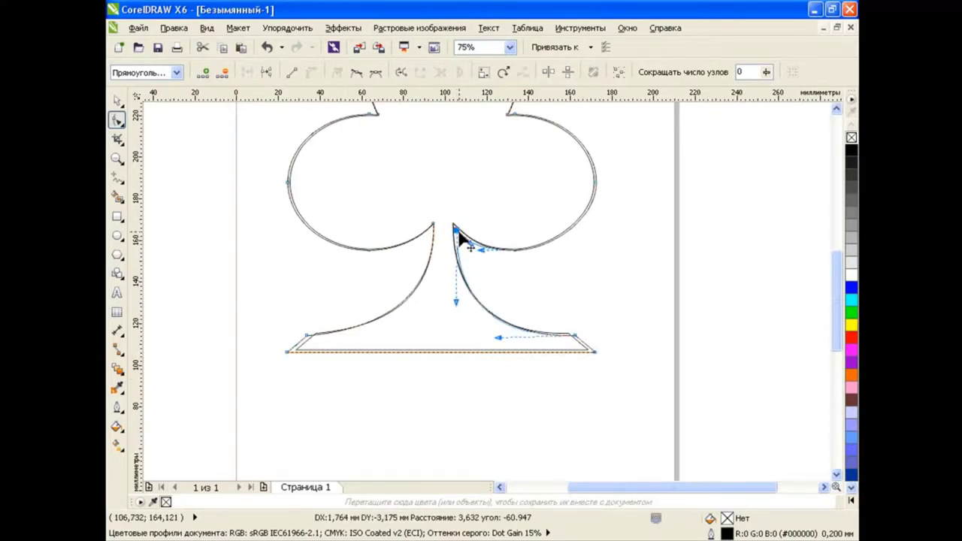
left_click_drag(516, 257, 516, 260)
left_click(454, 275)
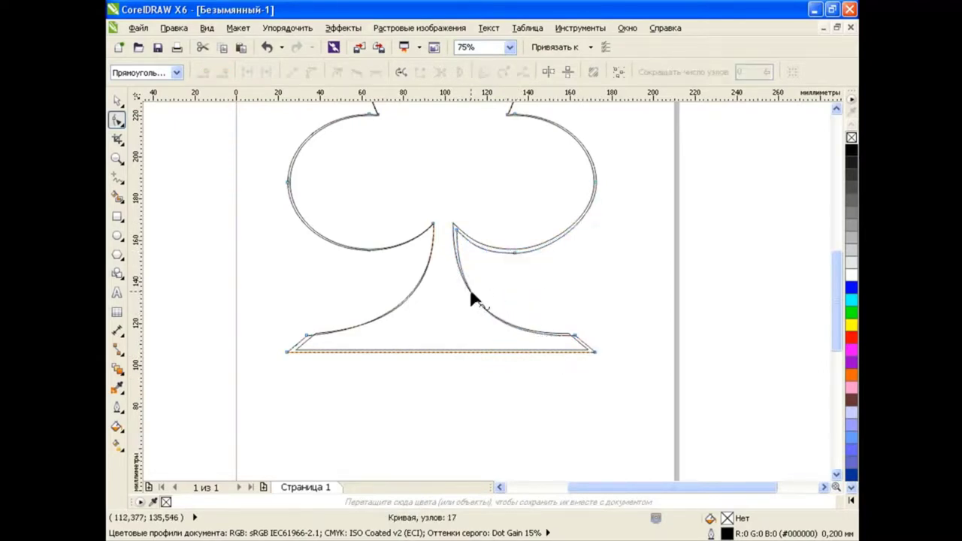
mouse_move(575, 346)
left_mouse_down()
mouse_move(582, 326)
mouse_move(573, 327)
mouse_move(597, 353)
left_mouse_up()
left_click(458, 307)
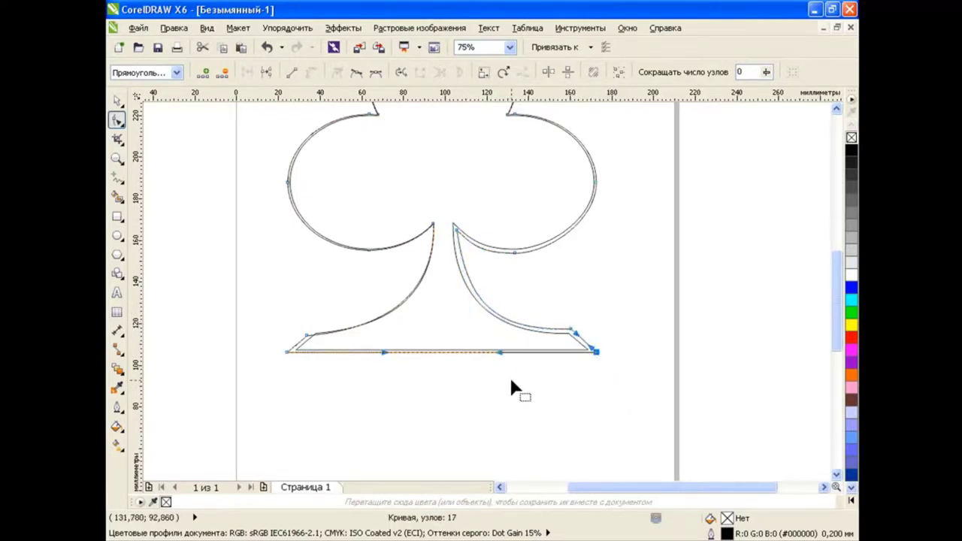
left_click_drag(307, 336, 307, 333)
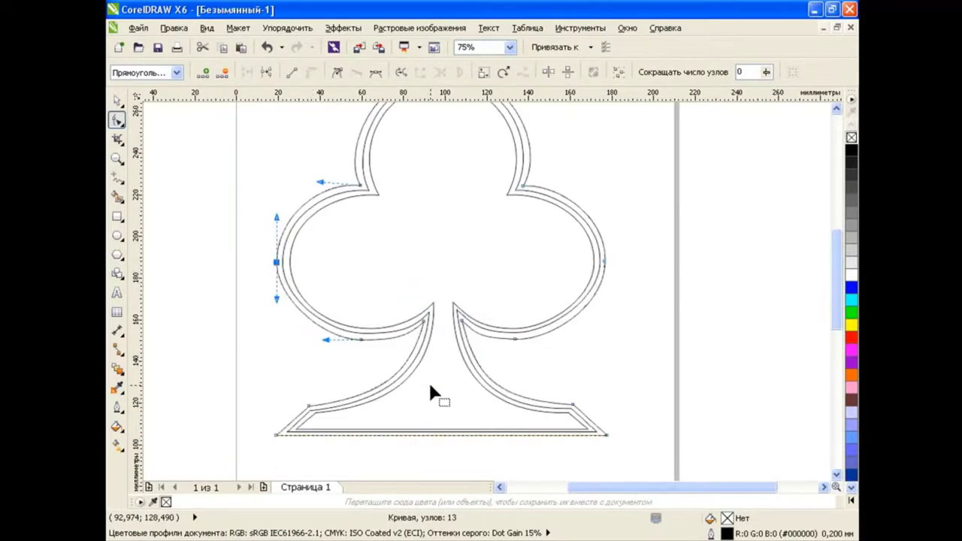
- Fill the inner club curve light grey and the contour band darker grey
key("space")
left_click(332, 183)
left_click(362, 184)
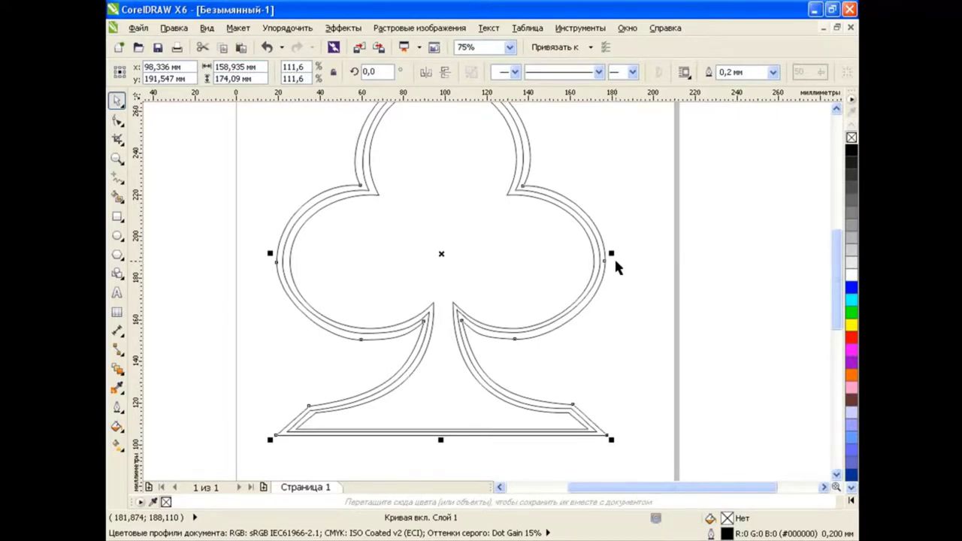
left_click(644, 267)
left_click(470, 212)
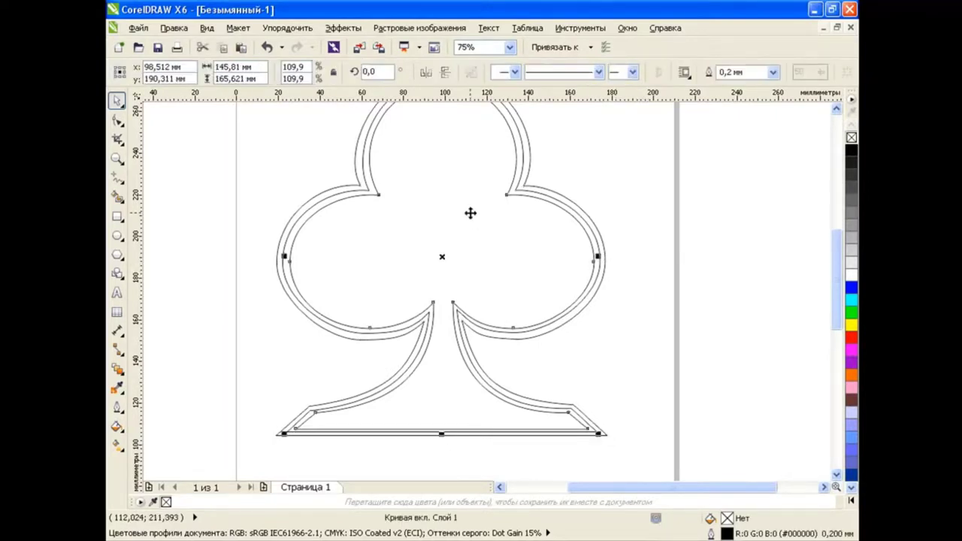
left_click(852, 250)
left_click(594, 253)
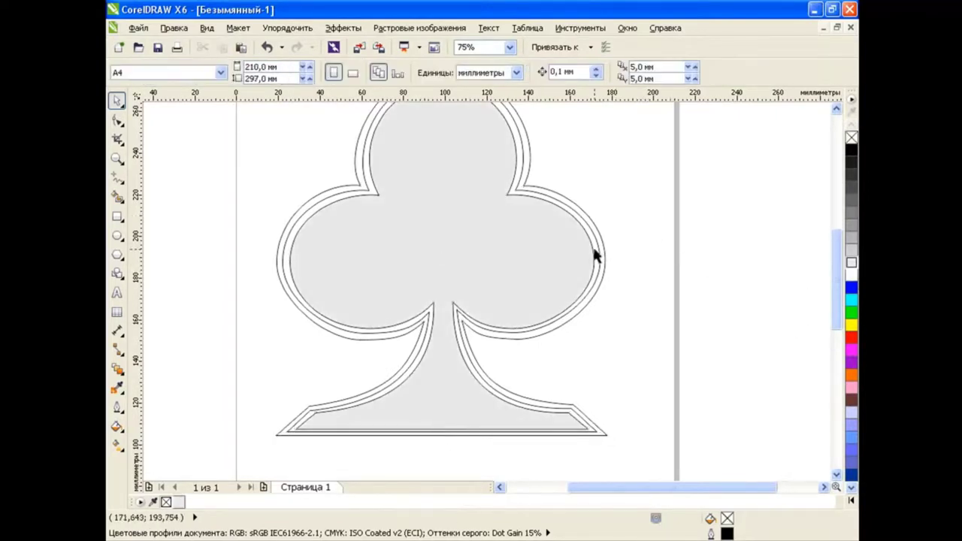
left_click(598, 250)
left_click(851, 251)
left_click(600, 277)
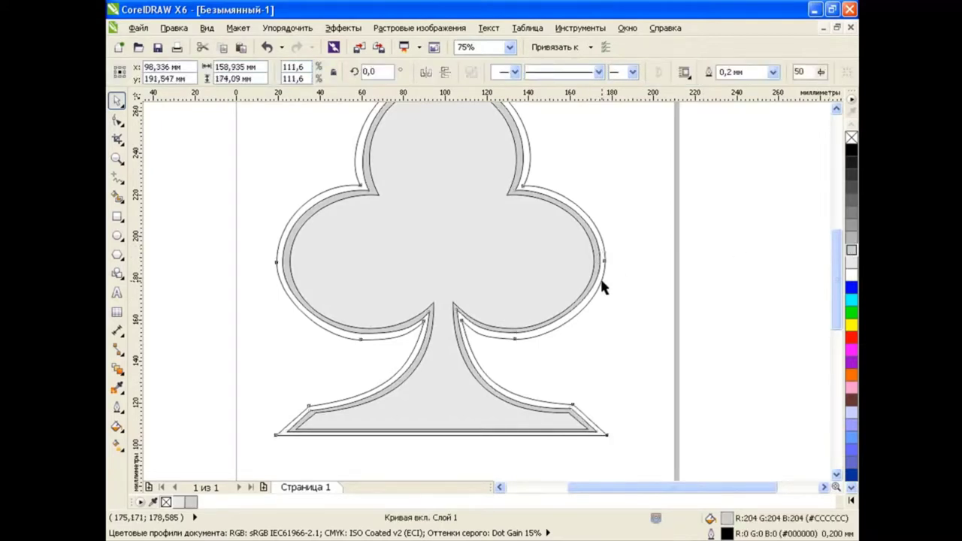
left_click(853, 239)
- Select the club's outer curve and open the Fountain Fill dialog
key("Escape")
scroll(484, 286, "down", 1)
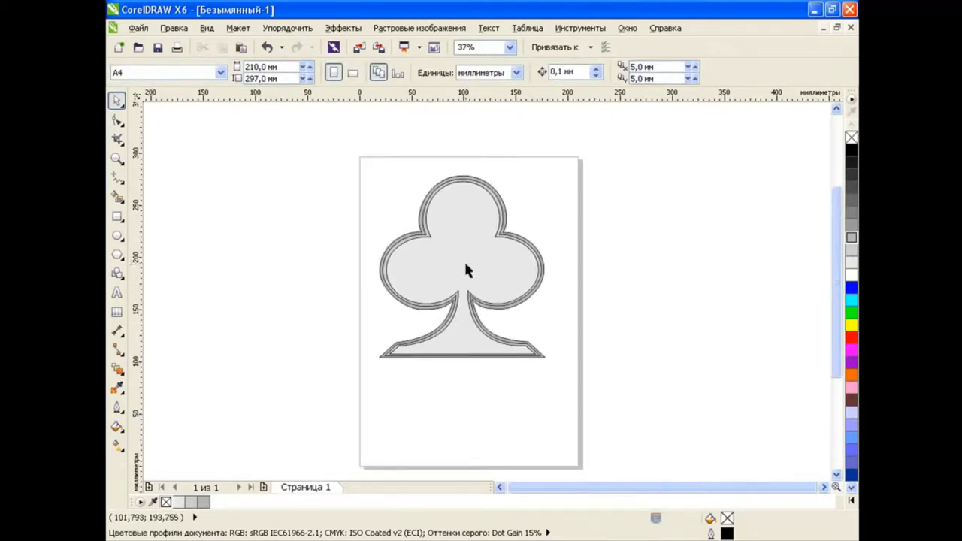
scroll(463, 260, "up", 1)
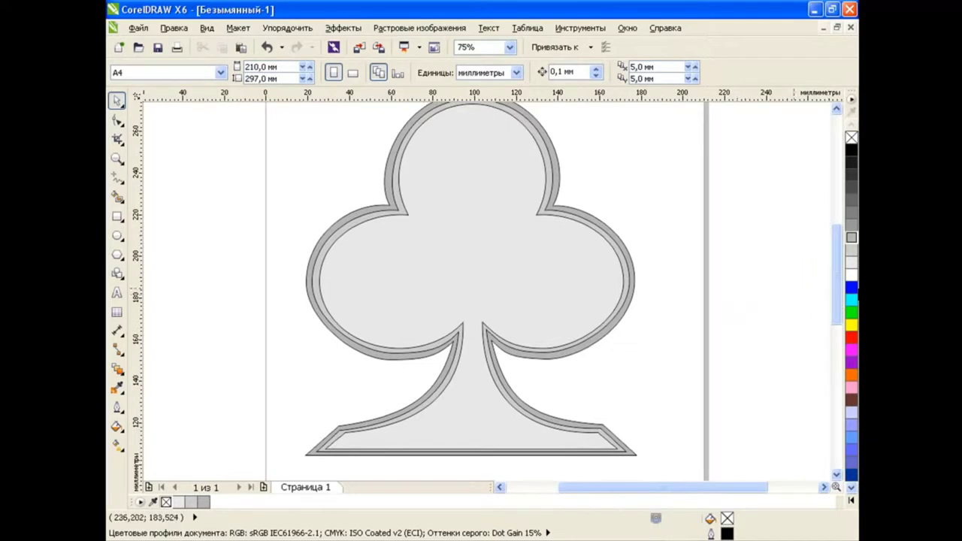
left_click_drag(838, 290, 838, 313)
left_click(632, 371)
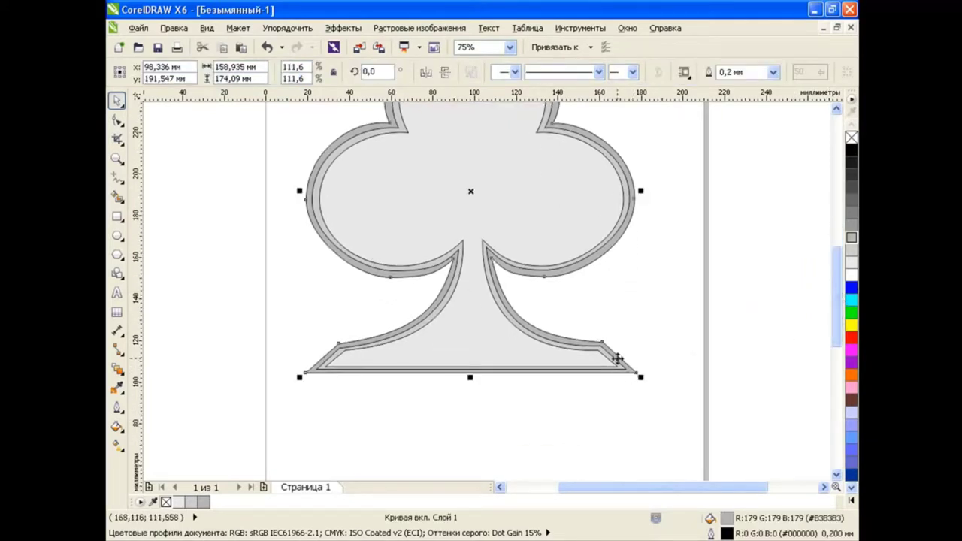
left_click(116, 426)
left_click(161, 446)
- Switch the gradient to Custom and set the start stop to brown RGB 155/105/20
left_click(419, 265)
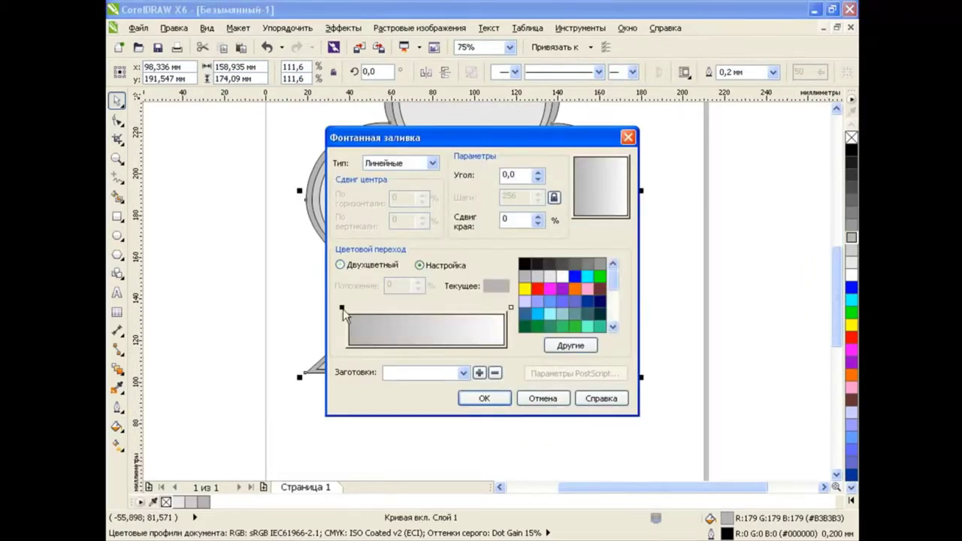
left_click(569, 344)
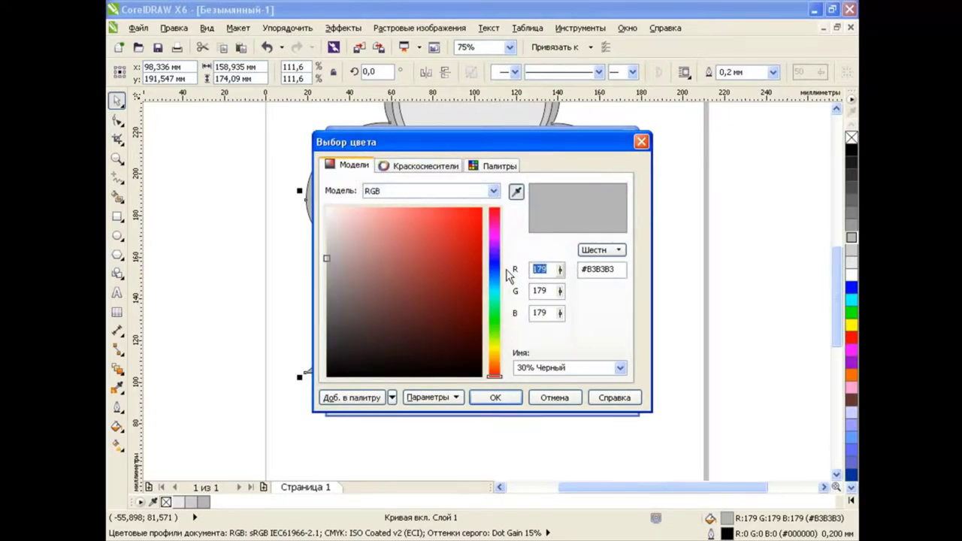
key("Tab")
type("105")
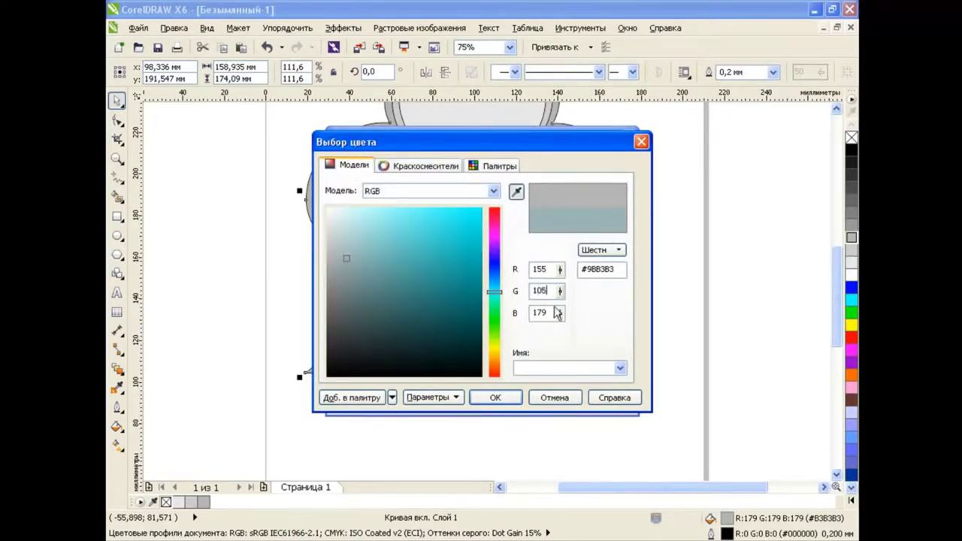
key("Tab")
type("20")
left_click(536, 293)
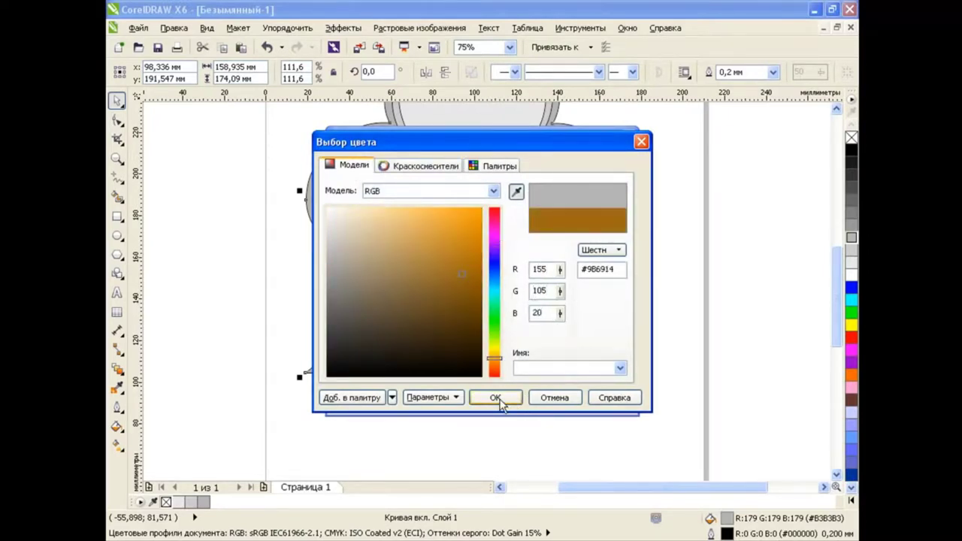
left_click(495, 399)
- Set a gradient stop to pale yellow using RGB values
left_click(380, 310)
left_click(573, 347)
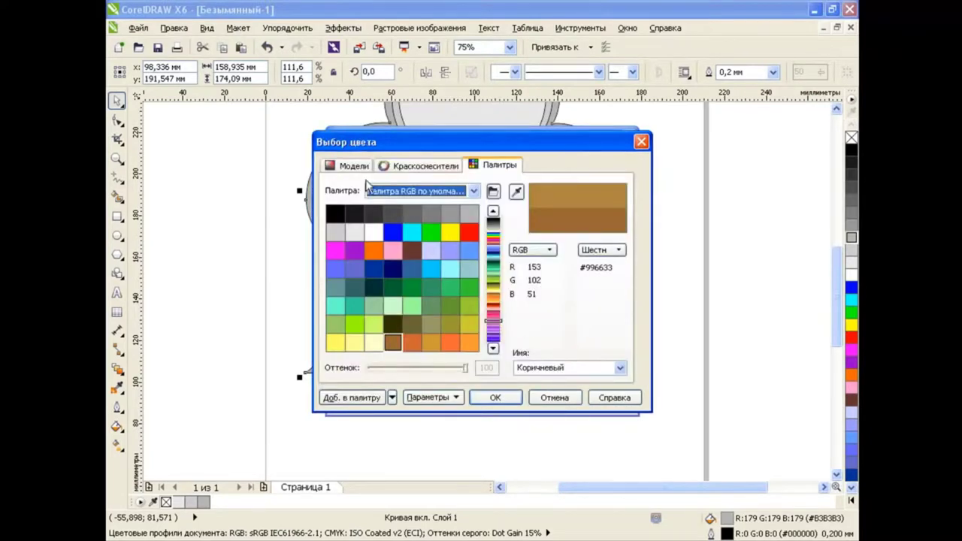
left_click(351, 165)
left_click(539, 269)
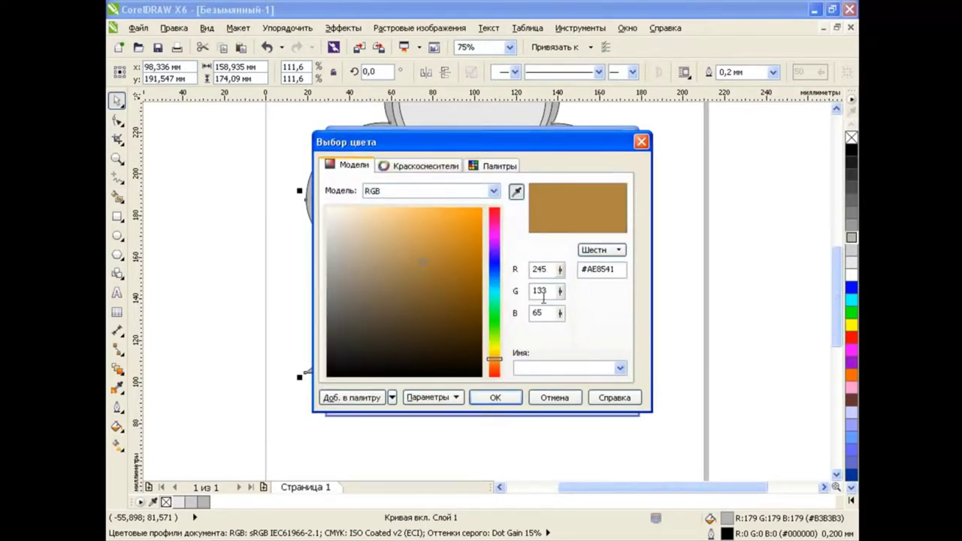
double_click(542, 293)
type("245")
double_click(540, 314)
type("2")
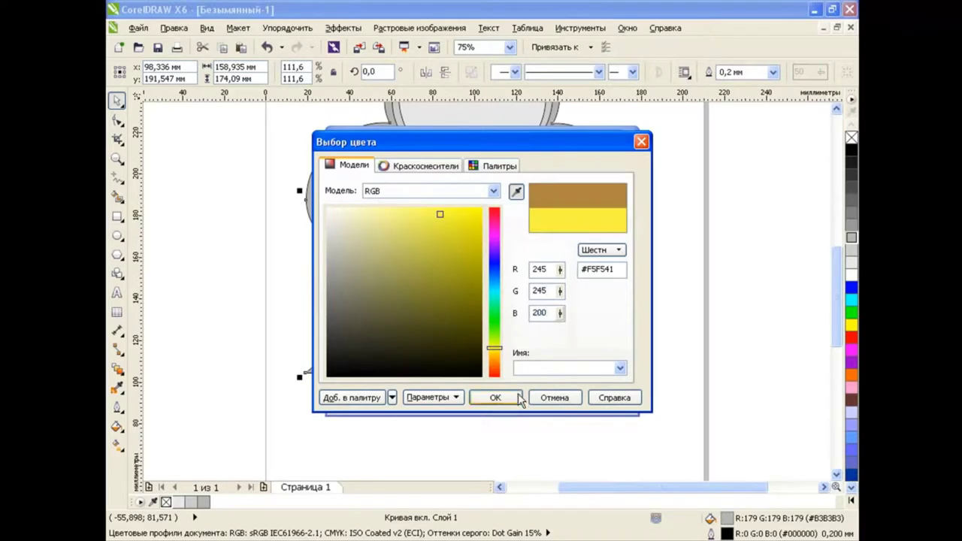
left_click(517, 397)
- Add a brown colour stop with green value 105
double_click(448, 336)
left_click(333, 165)
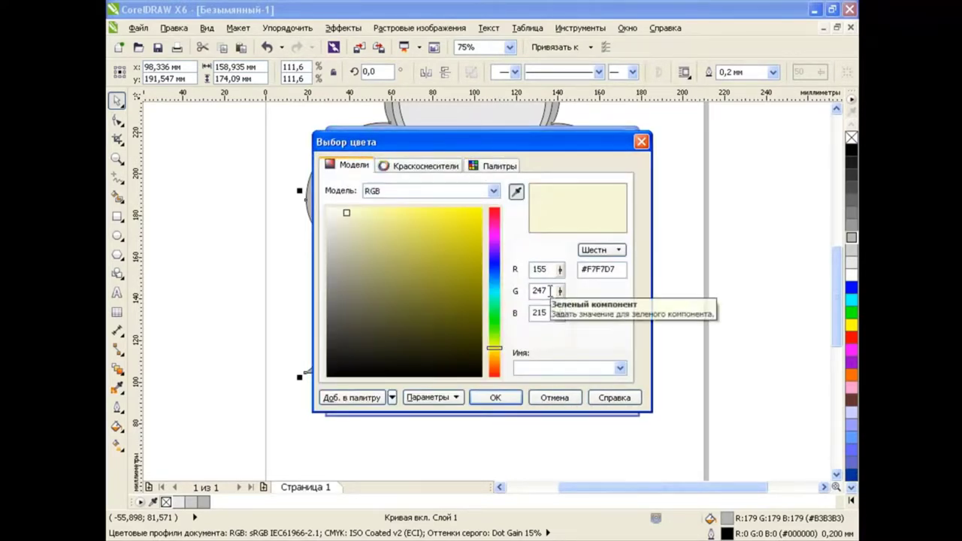
double_click(543, 291)
type("105")
double_click(540, 313)
left_click(496, 396)
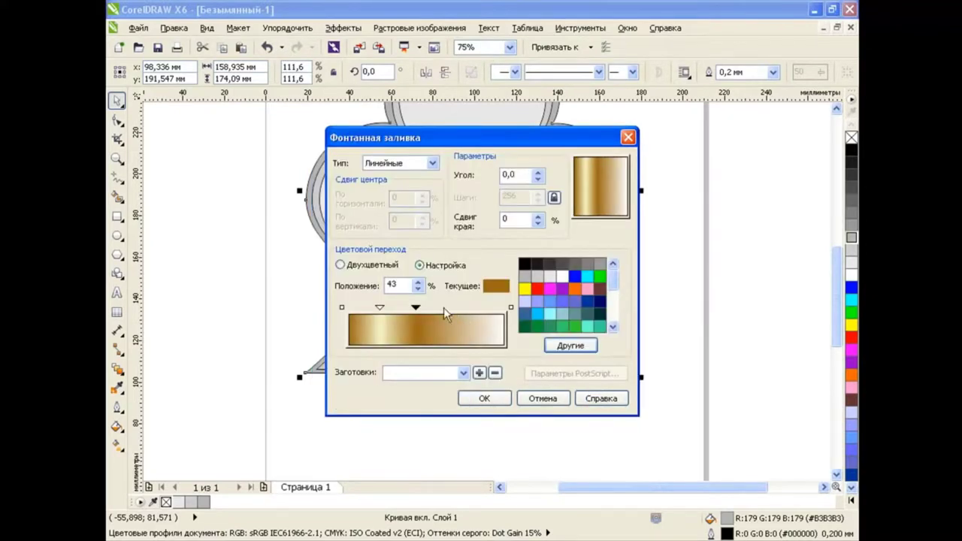
- Add a golden yellow colour stop with red value 245
left_click(444, 318)
left_click(554, 343)
double_click(541, 269)
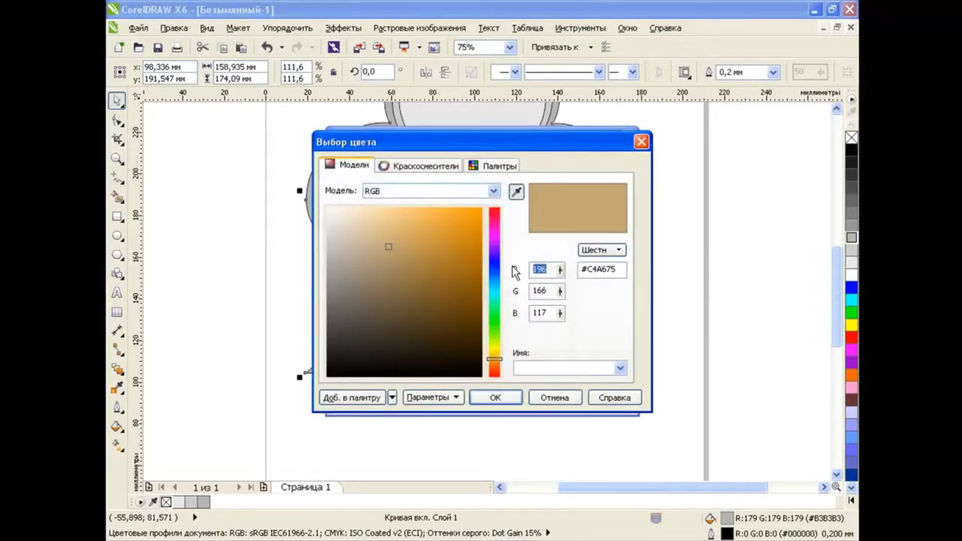
key("Tab")
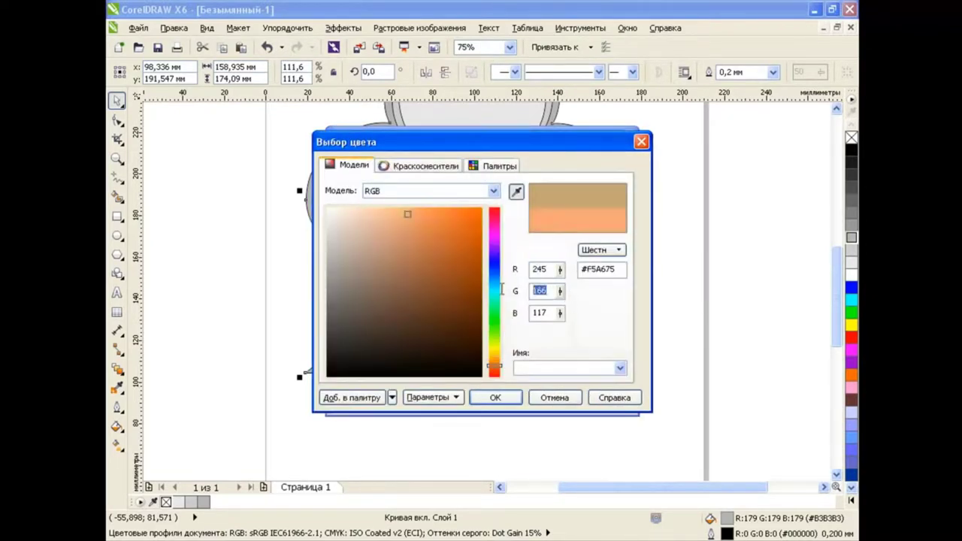
key("Tab")
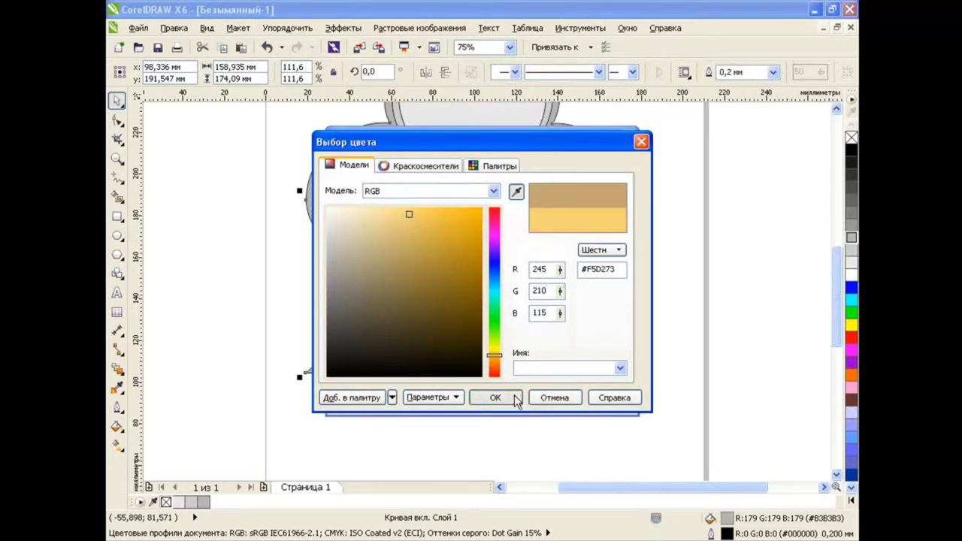
left_click(490, 396)
- Set the end stop to RGB red 155, green 115, and apply the gold gradient
left_click(569, 345)
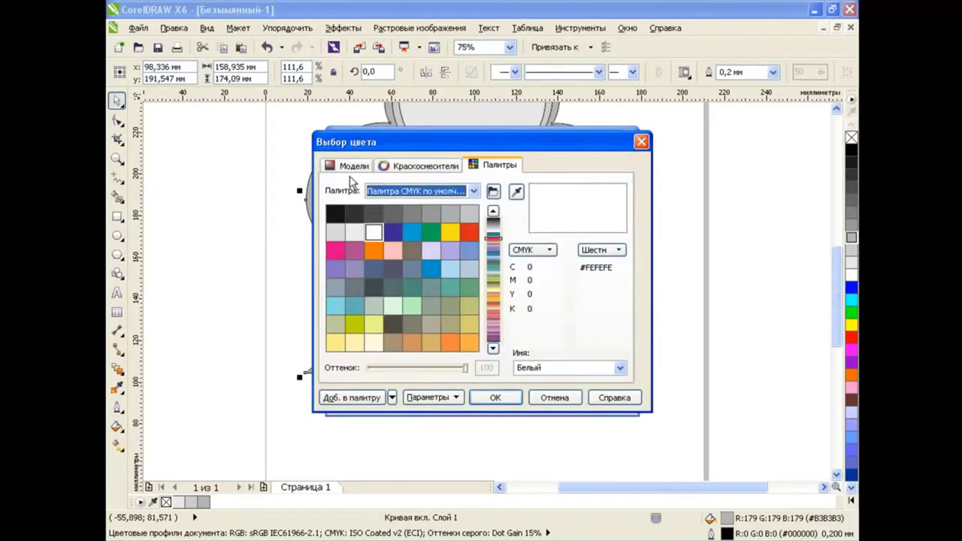
left_click(350, 165)
left_click(493, 191)
left_click(434, 224)
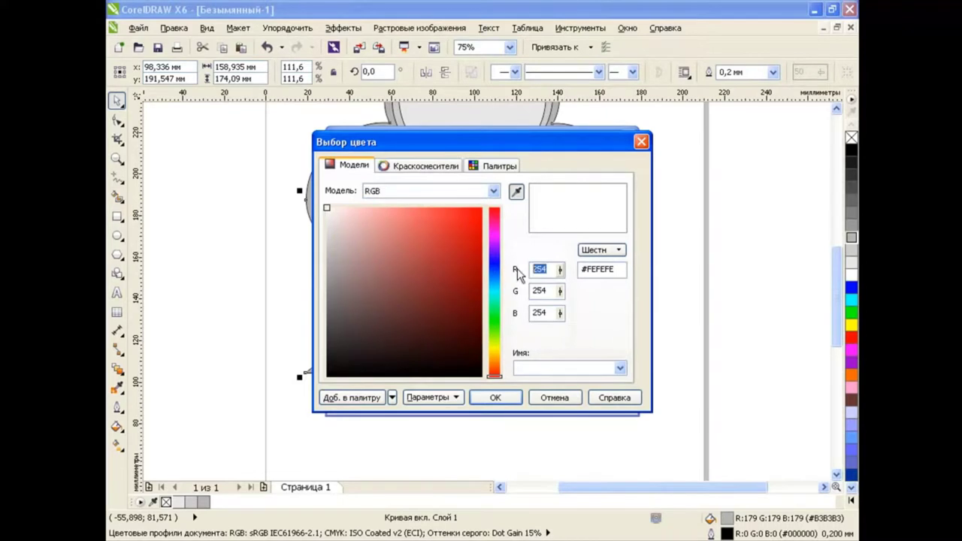
key("Tab")
type("1")
key("Tab")
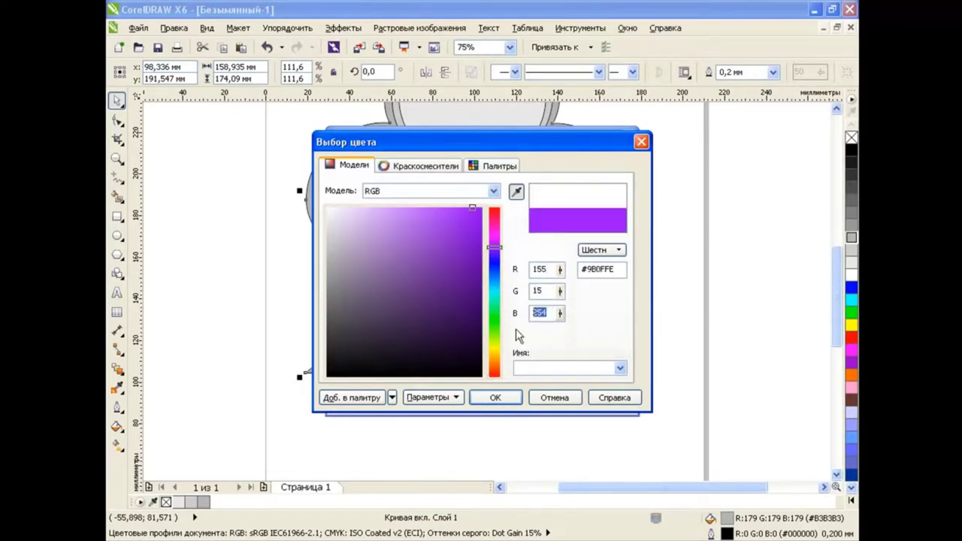
type("20")
double_click(539, 291)
type("115")
left_click(496, 398)
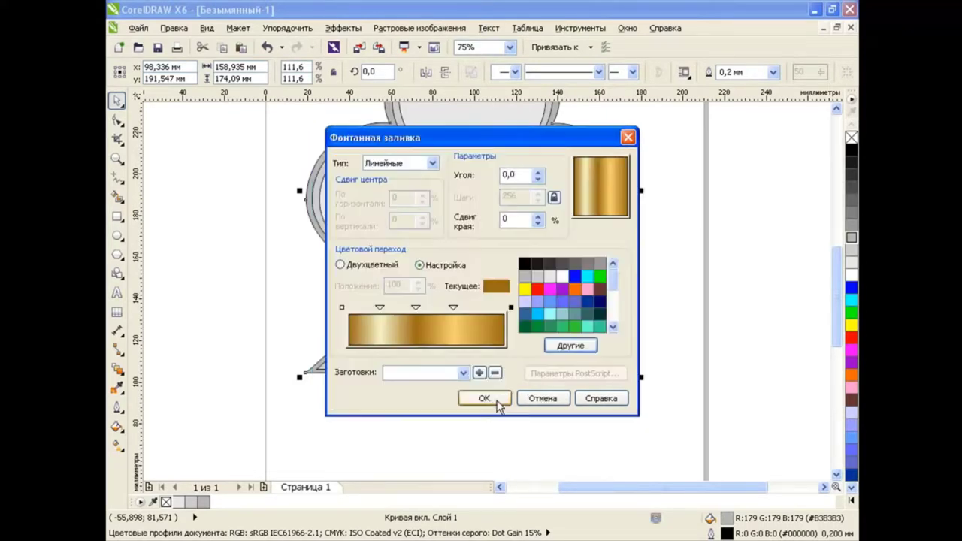
key("Return")
left_click(653, 323)
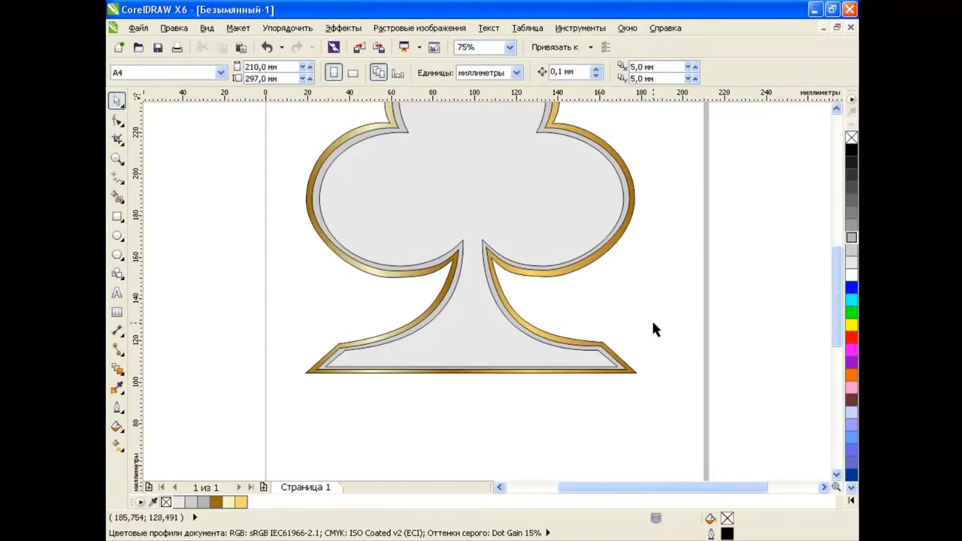
- Copy the gold-rimmed curve's fill properties onto the club's inner outline
left_click(454, 293)
left_click(174, 28)
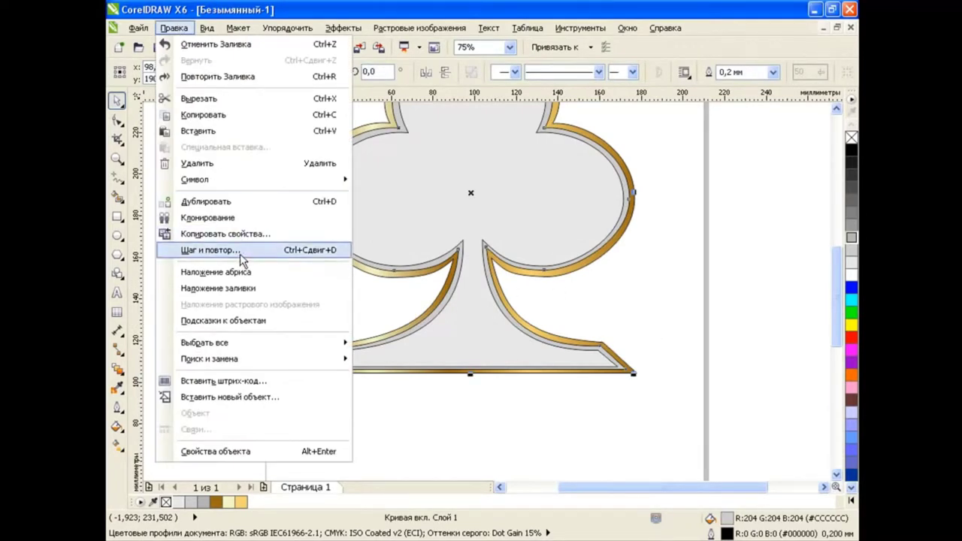
left_click(225, 233)
left_click(515, 300)
left_click(353, 343)
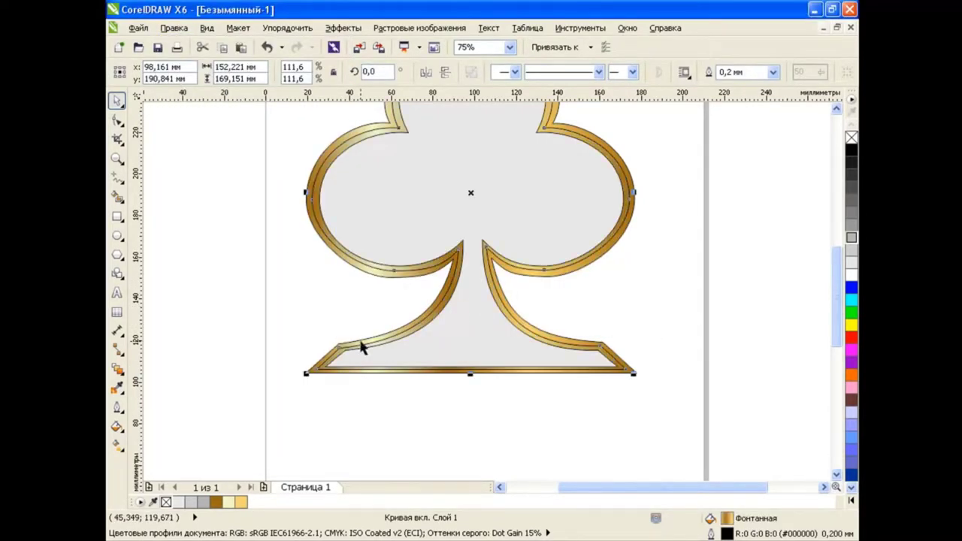
scroll(831, 267, "up", 2)
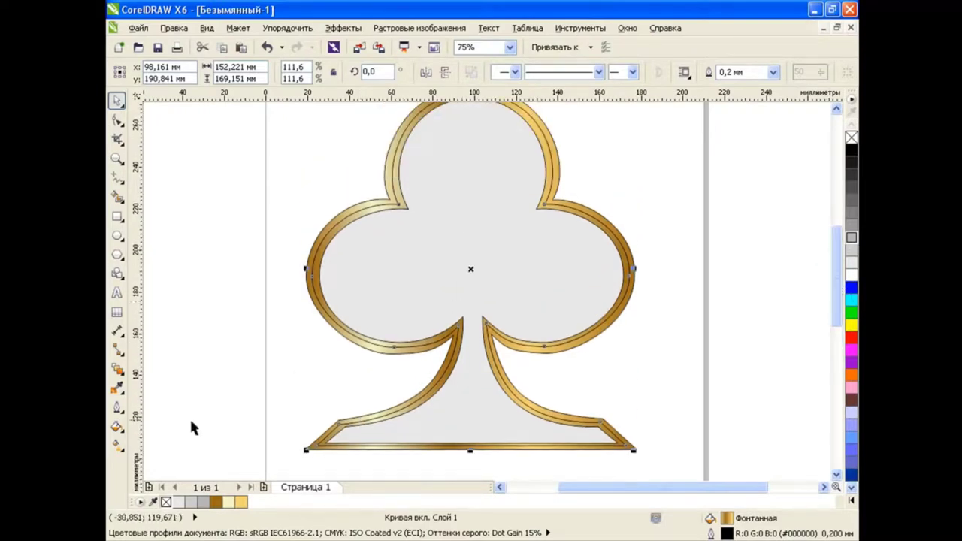
- Flip the inner rim's gold gradient to a 180° angle
left_click(116, 443)
left_click(167, 440)
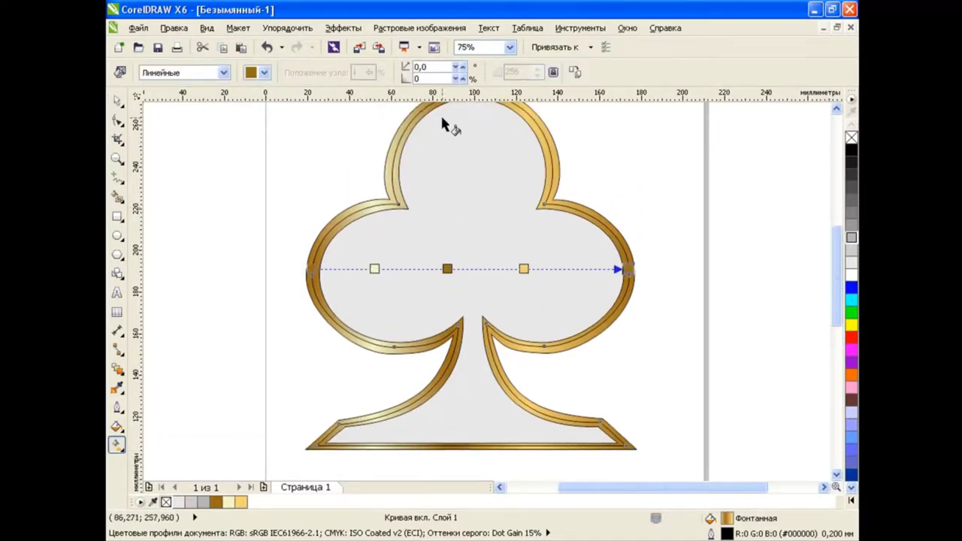
double_click(418, 67)
type("80")
key("Return")
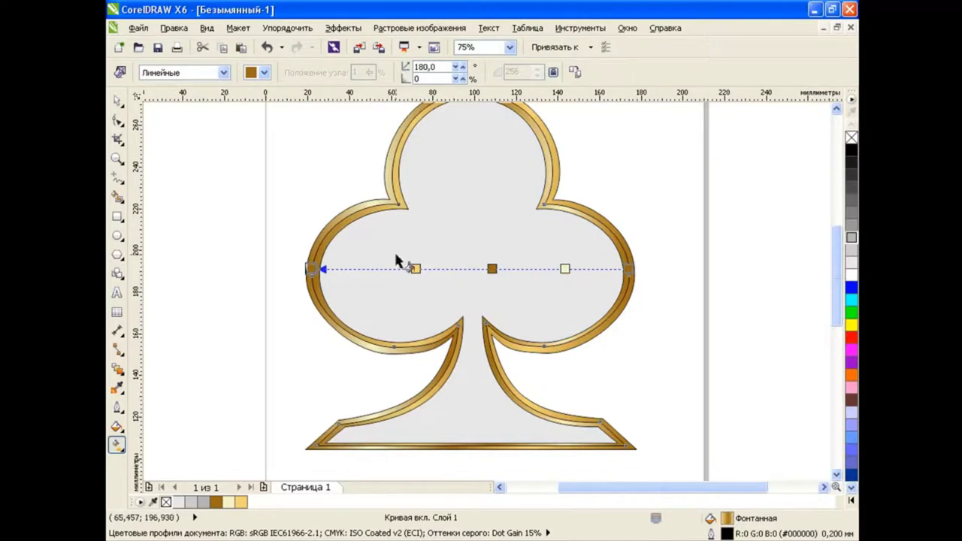
left_click(116, 100)
left_click(268, 300)
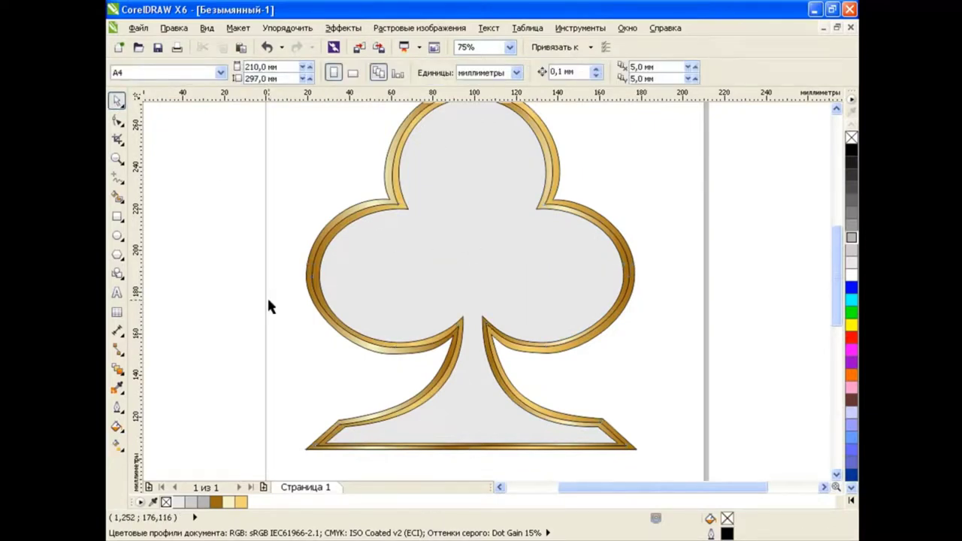
- Give the club's inner shape a radial fountain fill from black to dark grey
left_click(389, 251)
left_click(116, 426)
left_click(204, 443)
left_click(432, 163)
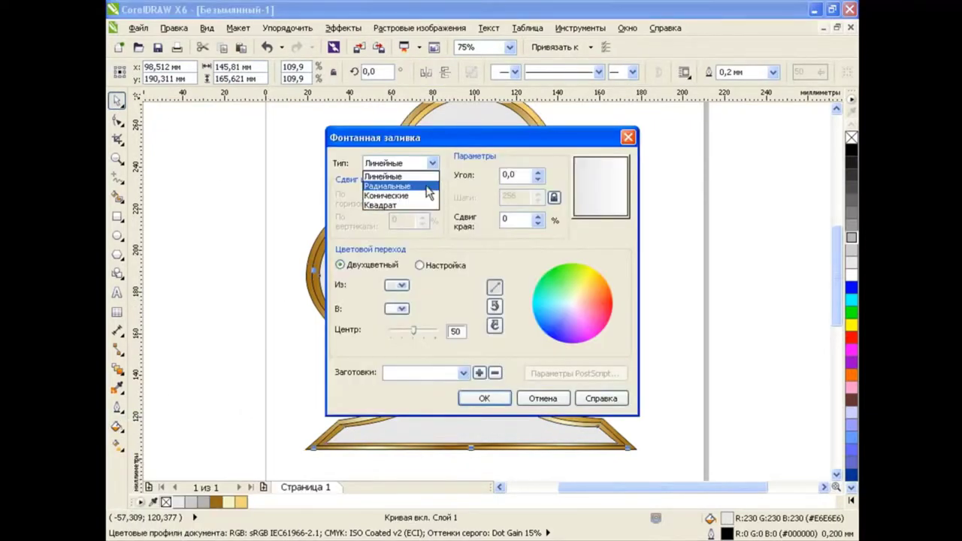
left_click(427, 186)
left_click(402, 285)
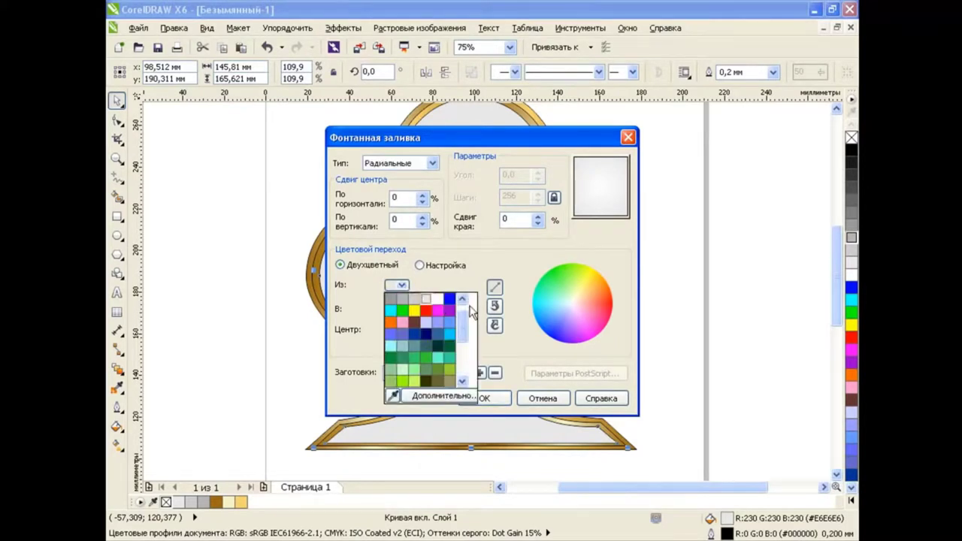
left_click(393, 298)
left_click(403, 310)
left_click(404, 322)
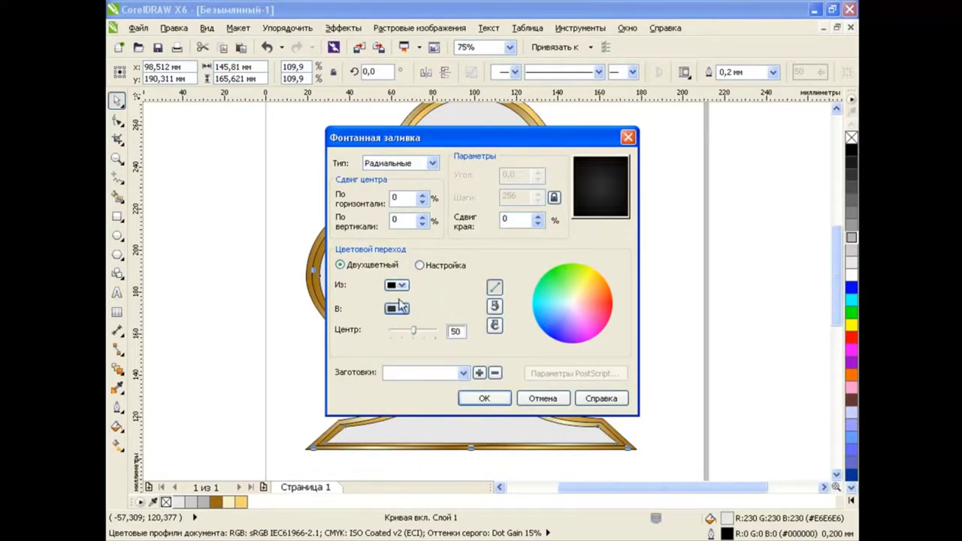
left_click(498, 403)
- Move the radial gradient's centre and shorten it so the fill darkens
left_click(117, 445)
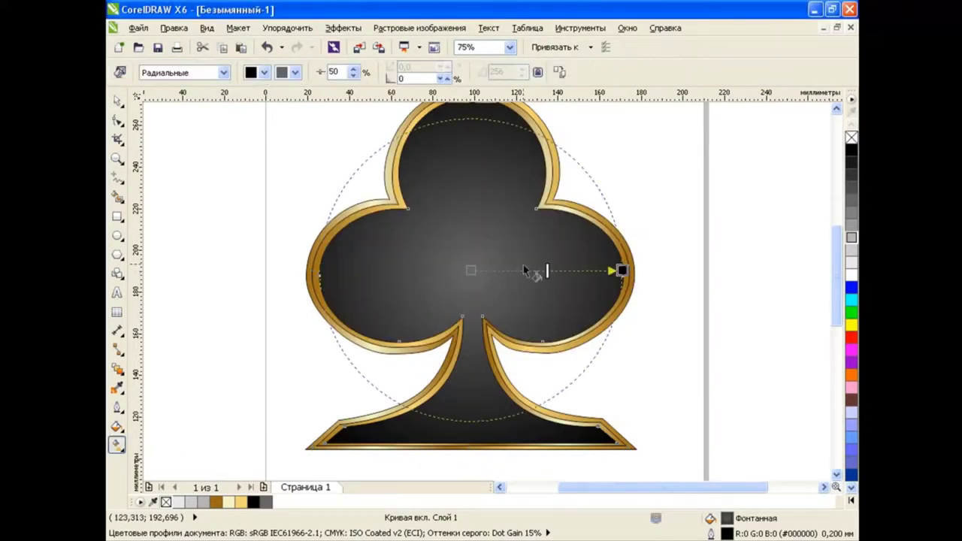
left_click_drag(468, 271, 444, 246)
left_click_drag(620, 269, 543, 275)
key("space")
left_click(282, 292)
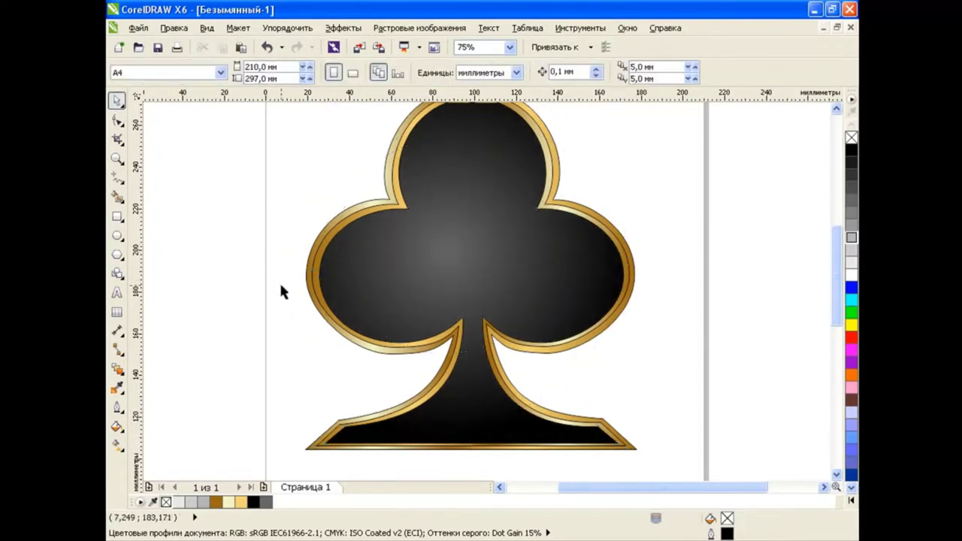
- Draw a gentle Bezier guide curve across the middle of the club
left_click(121, 182)
left_click(173, 208)
left_click(273, 300)
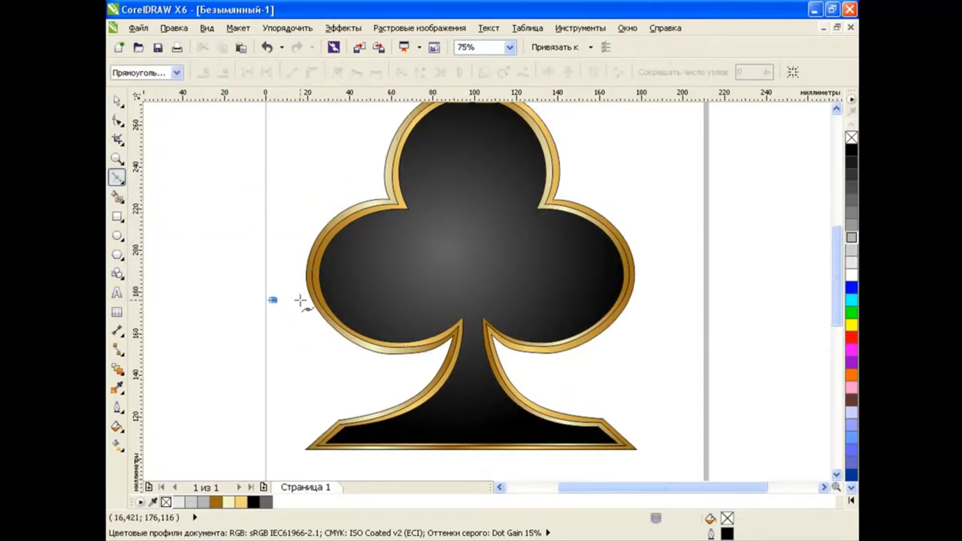
mouse_move(644, 223)
left_mouse_down()
mouse_move(699, 145)
mouse_move(781, 130)
left_mouse_up()
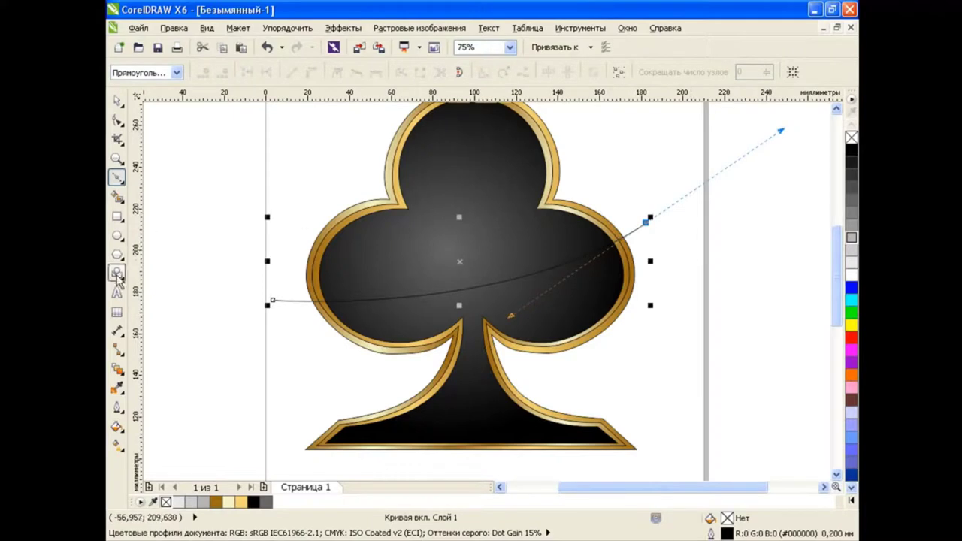
- Smart Fill the club area above the curve with white
left_click(116, 195)
left_click(302, 73)
left_click(360, 113)
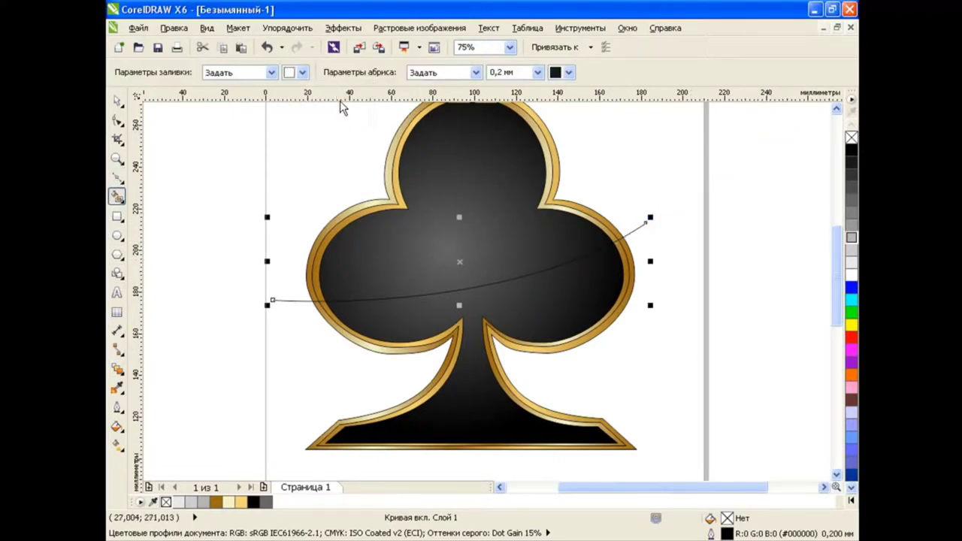
left_click(496, 210)
key("space")
- Delete the guide curve and select the dark-filled club shape
left_click(290, 299)
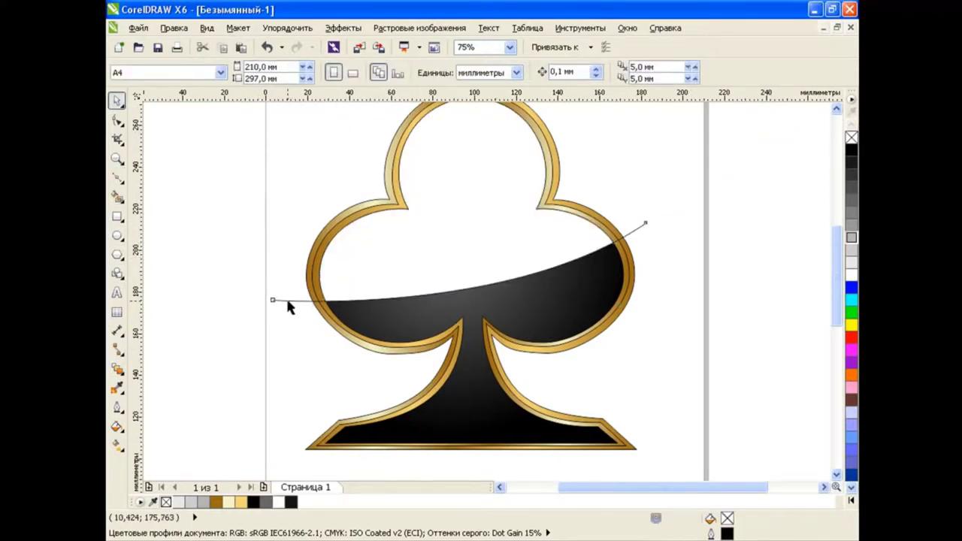
key("Delete")
left_click(486, 218)
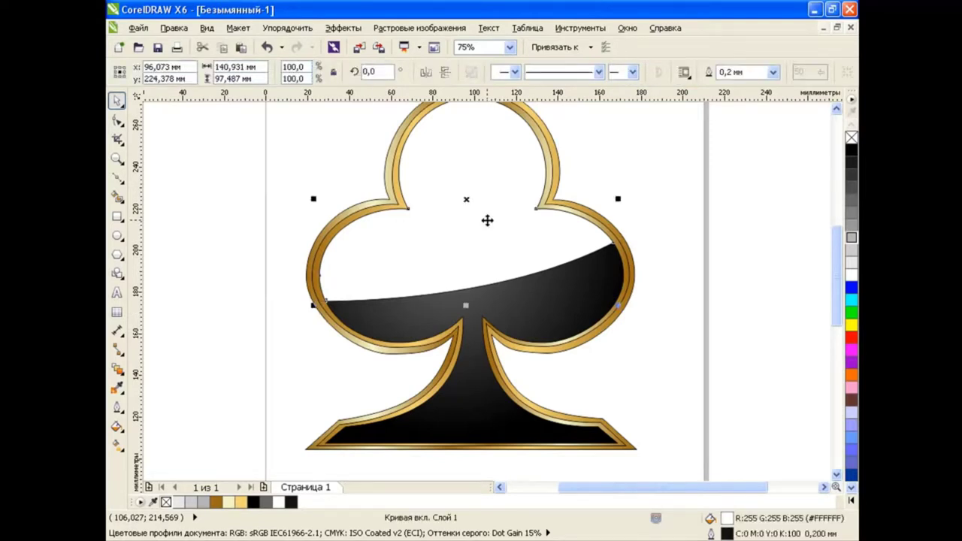
left_click(558, 293)
- Fill the dark club shape with the full-colour dark knotted pattern
left_click(225, 47)
left_click(240, 48)
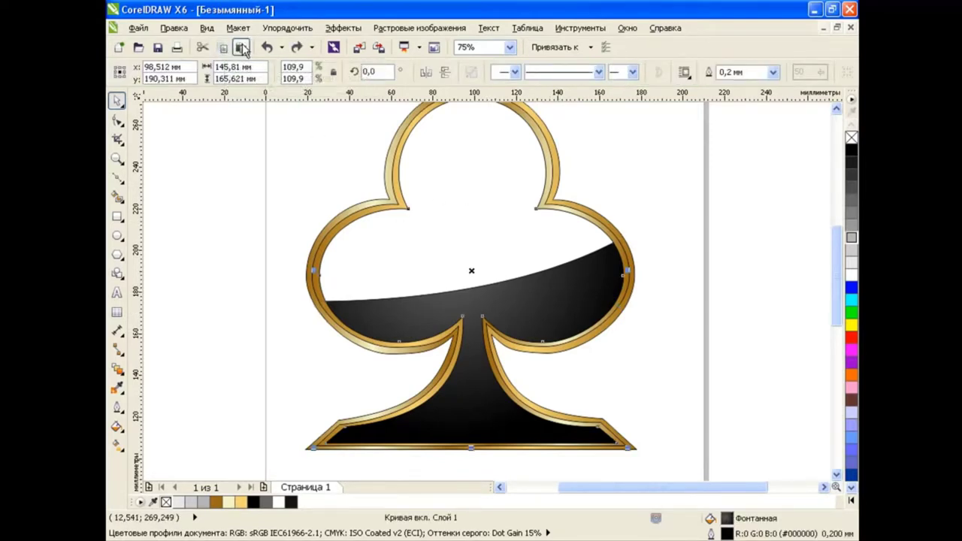
left_click(119, 426)
left_click(172, 457)
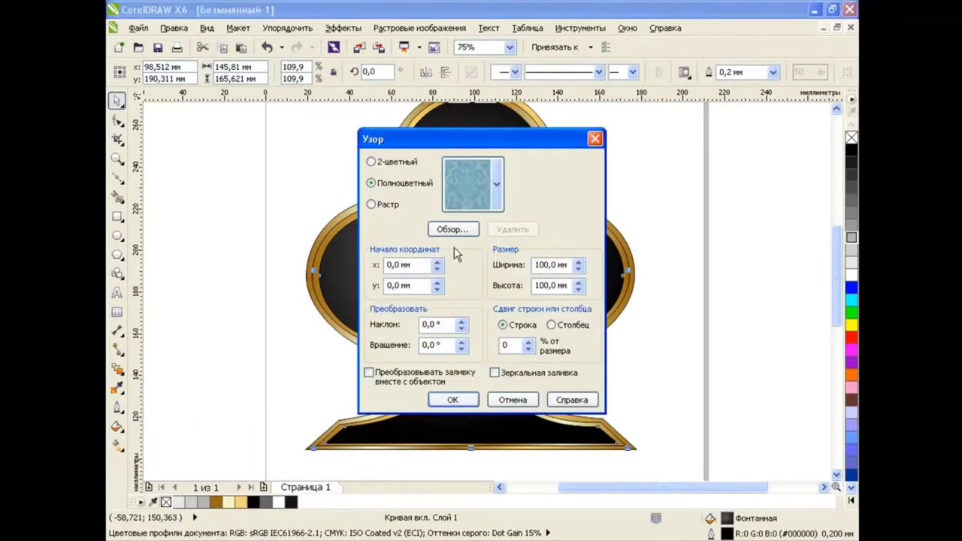
left_click(496, 184)
left_click_drag(635, 307, 635, 355)
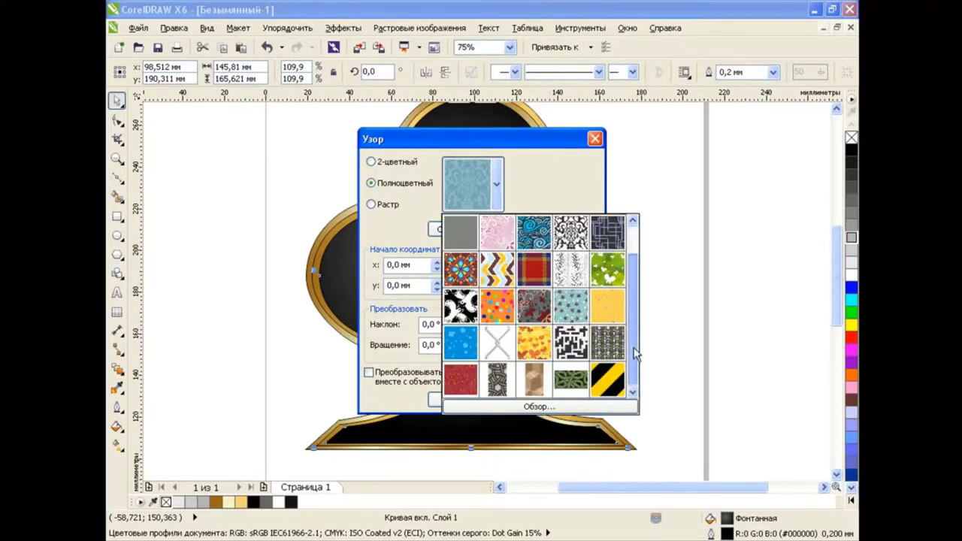
left_click(497, 381)
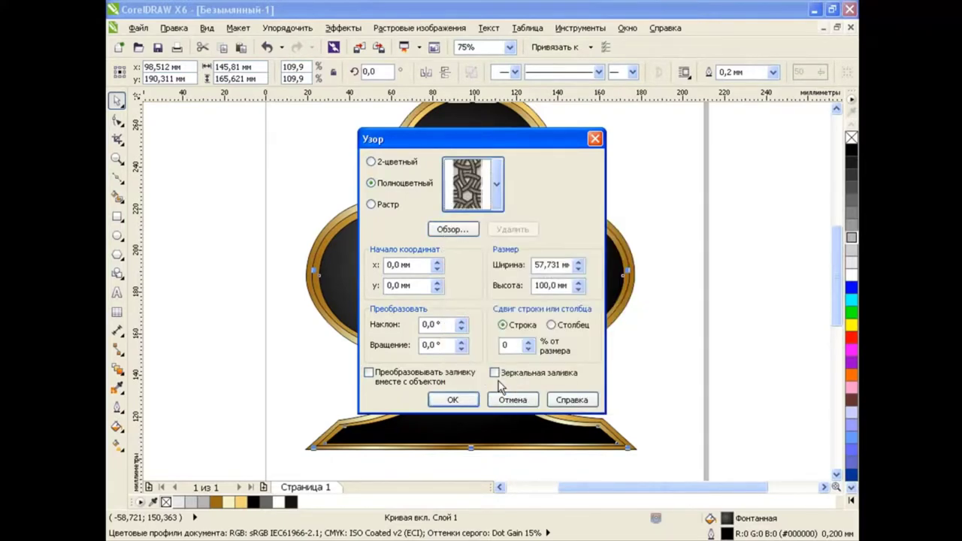
left_click(453, 400)
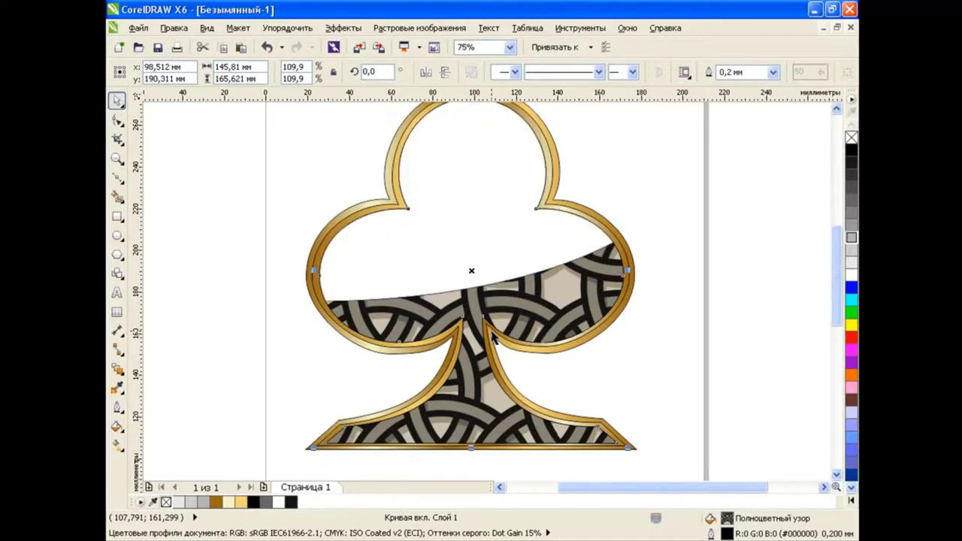
- Give the knotted pattern uniform transparency of 80
left_click(118, 369)
left_click(177, 465)
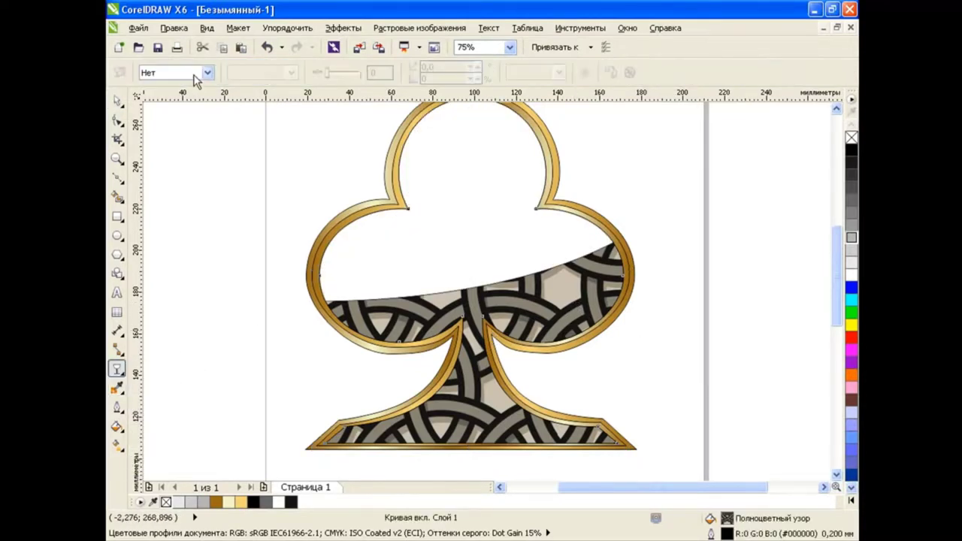
left_click(199, 72)
left_click(169, 90)
type("90")
key("Return")
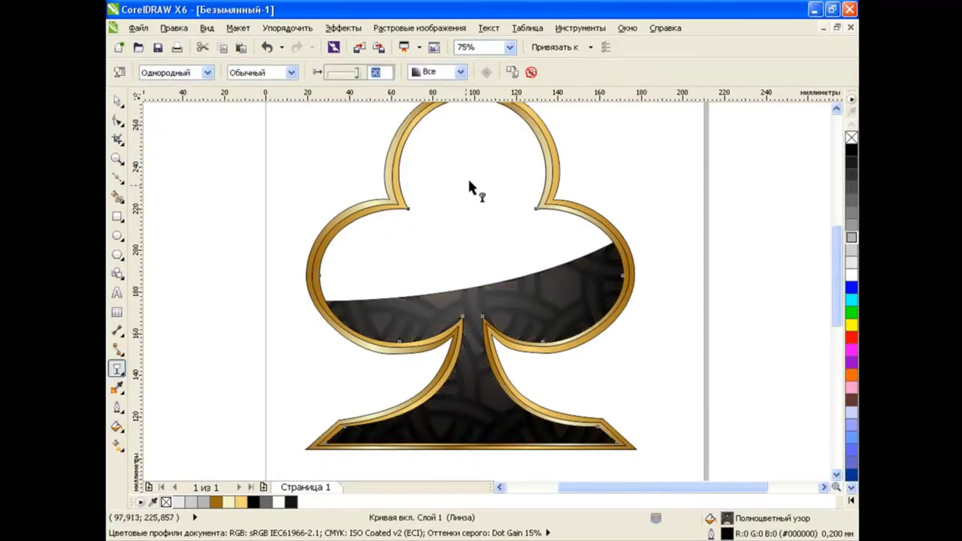
type("85")
key("Return")
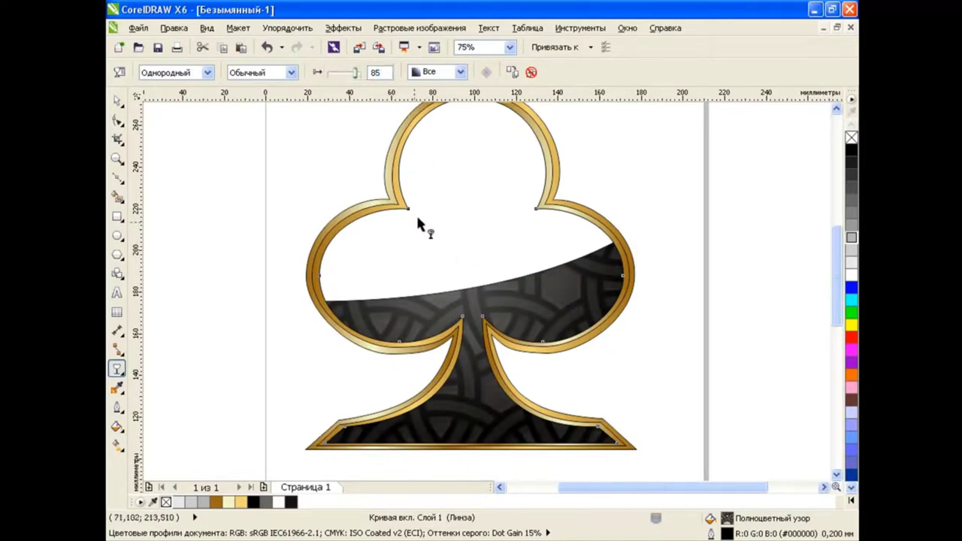
key("space")
left_click(157, 158)
scroll(831, 281, "up", 1)
- Apply a linear transparency fading the white shape from top toward centre
left_click(488, 240)
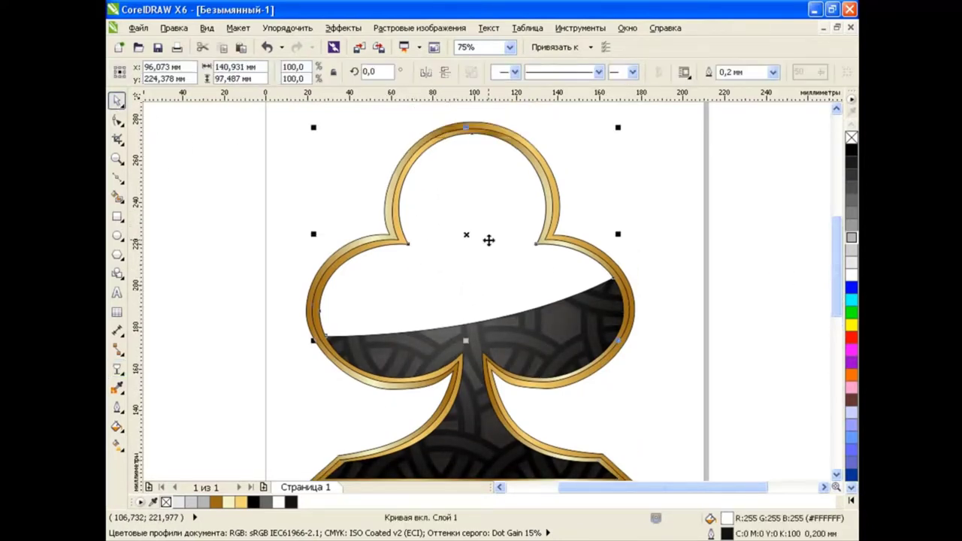
left_click(117, 368)
left_click_drag(452, 114, 502, 327)
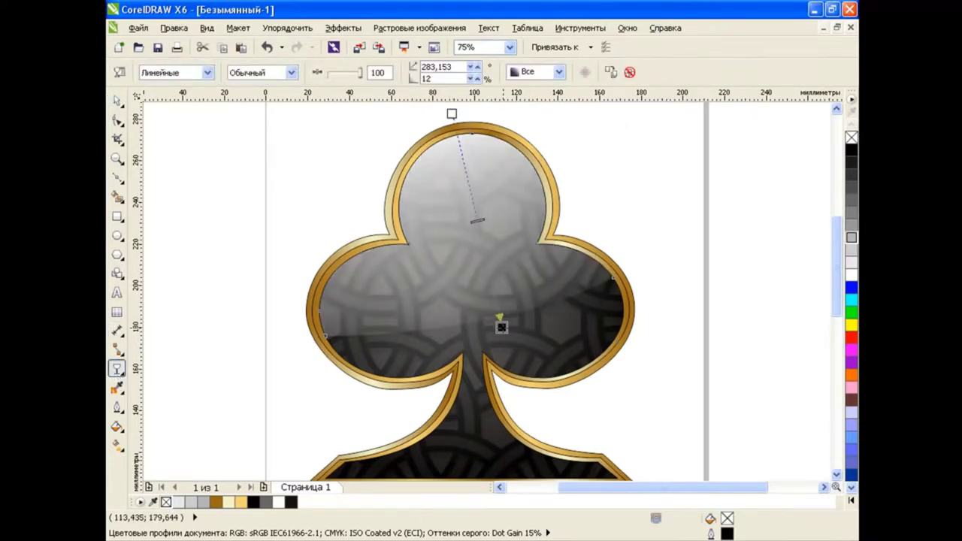
left_click_drag(452, 114, 464, 110)
left_click_drag(502, 327, 510, 352)
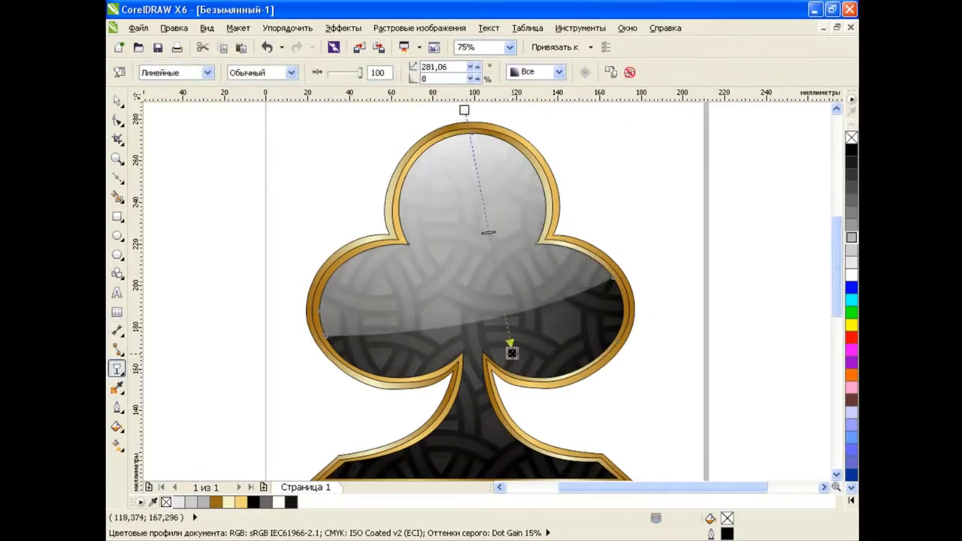
left_click(117, 100)
- Re-angle the highlight fade diagonally across the club
left_click(256, 283)
left_click(524, 253)
scroll(503, 233, "down", 2)
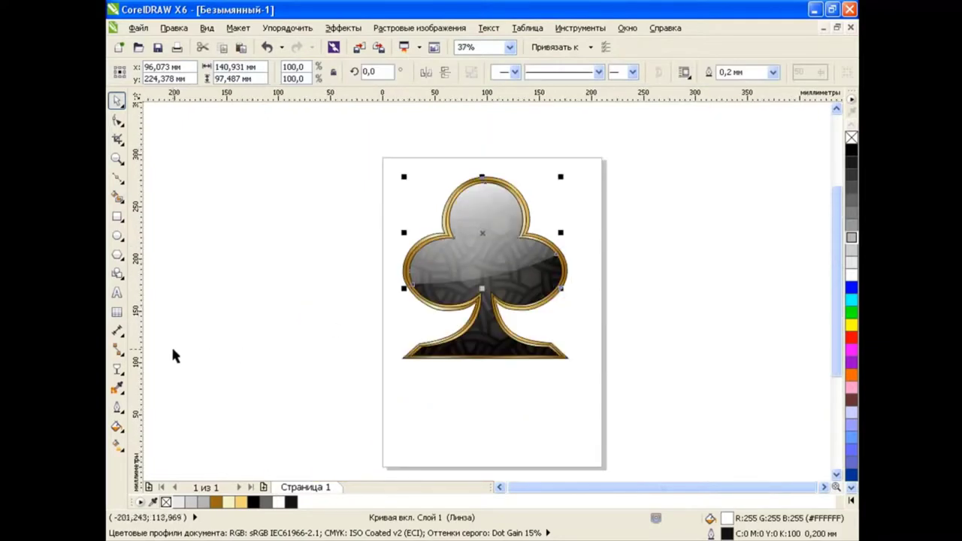
left_click(118, 368)
left_click_drag(482, 167, 522, 184)
left_click_drag(505, 290, 414, 306)
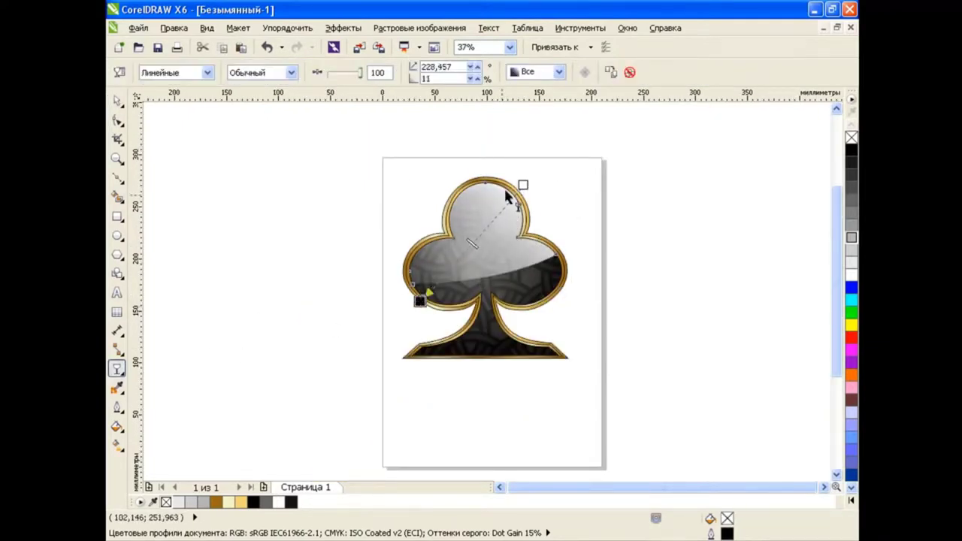
left_click_drag(523, 184, 549, 147)
left_click(118, 100)
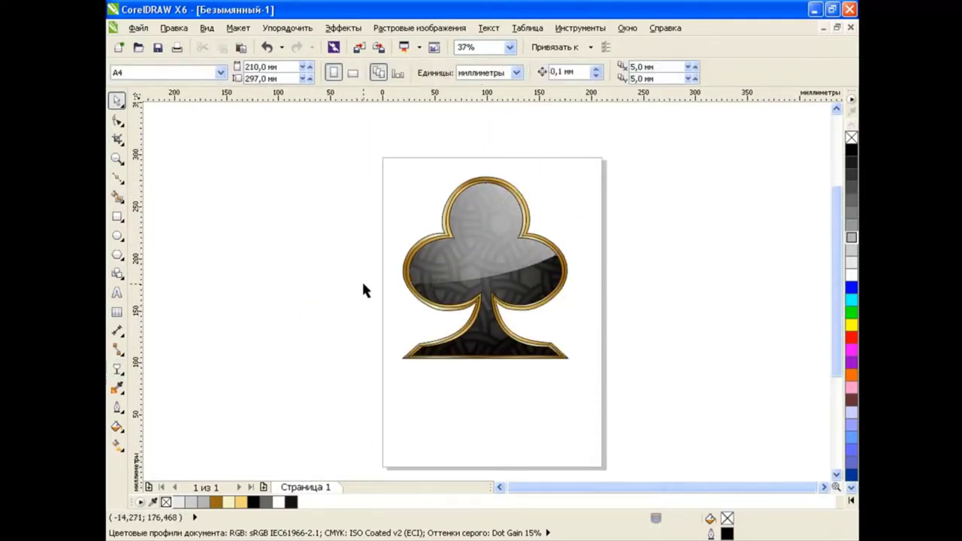
- Group the club's five objects and shrink the group to about half size
left_click_drag(323, 169, 628, 408)
left_click(496, 73)
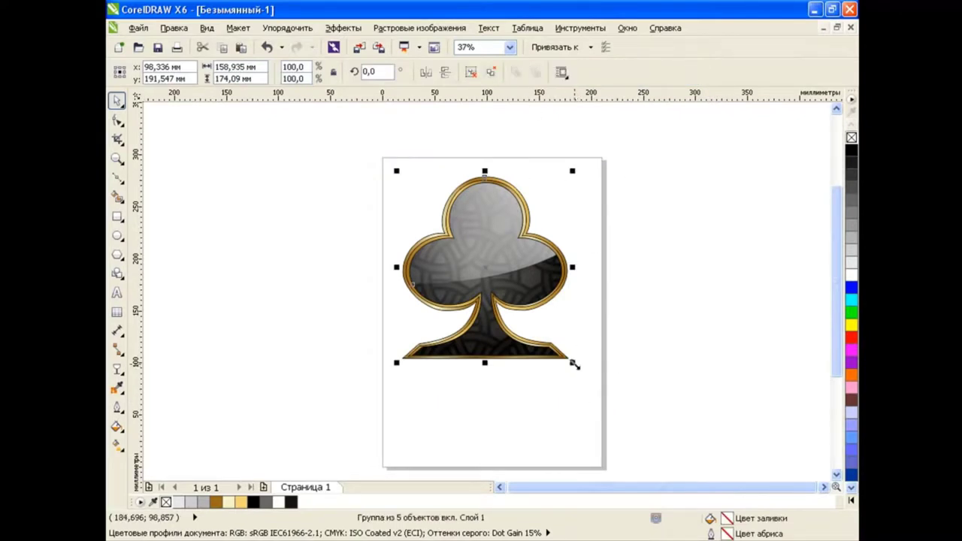
left_click_drag(572, 363, 482, 264)
- Move the shrunken club left and draw a calligraphic swirl with Artistic Media
left_click_drag(449, 218, 334, 191)
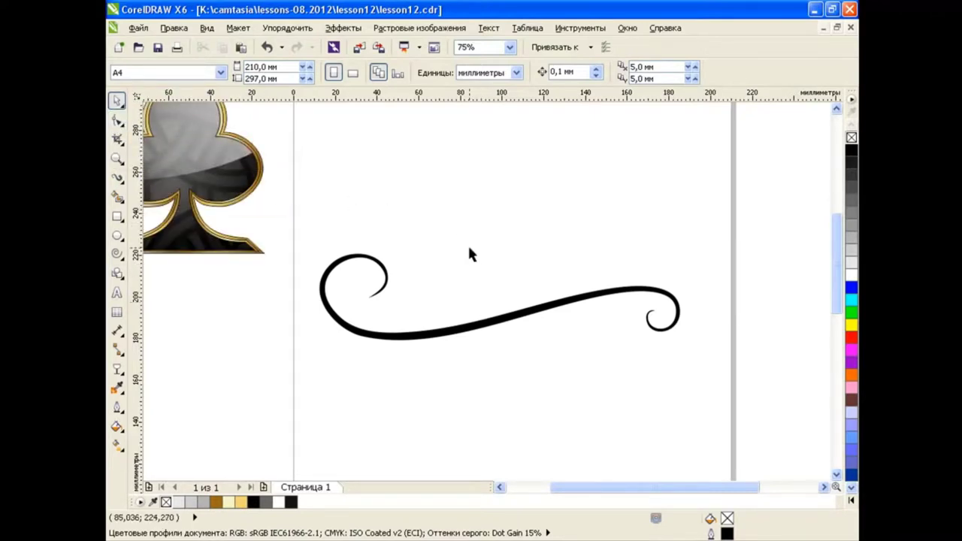
left_click(118, 179)
left_click(180, 224)
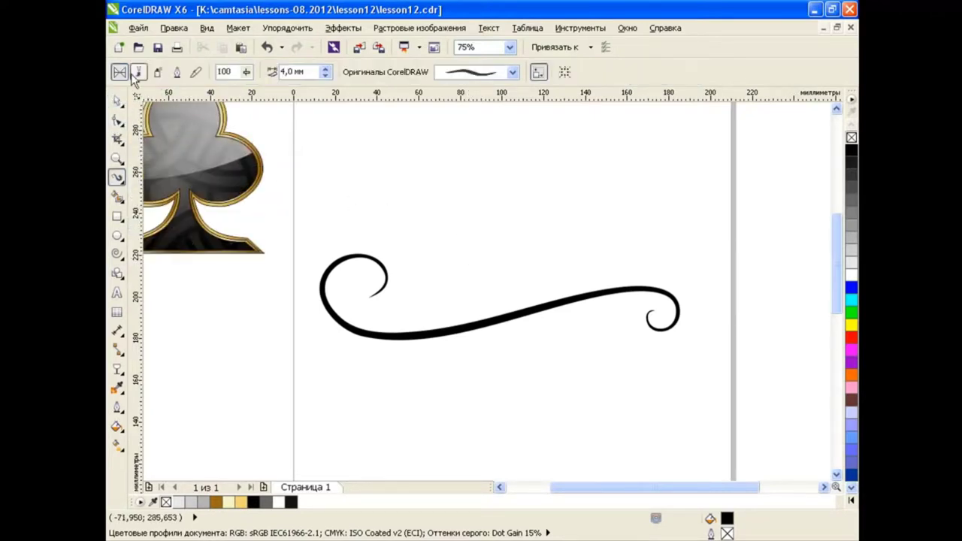
left_click(117, 100)
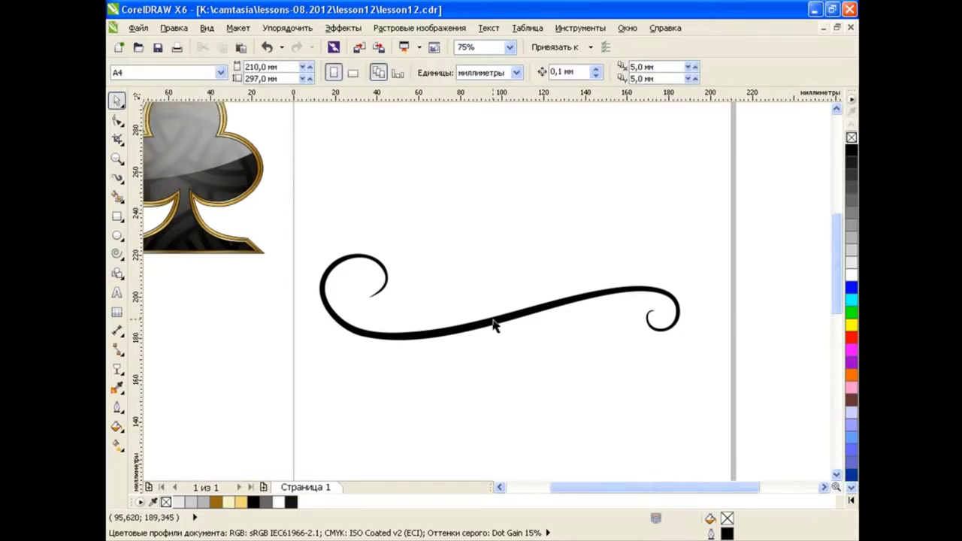
- Copy the gold club's fill properties onto the black swirl
left_click(494, 323)
left_click(174, 28)
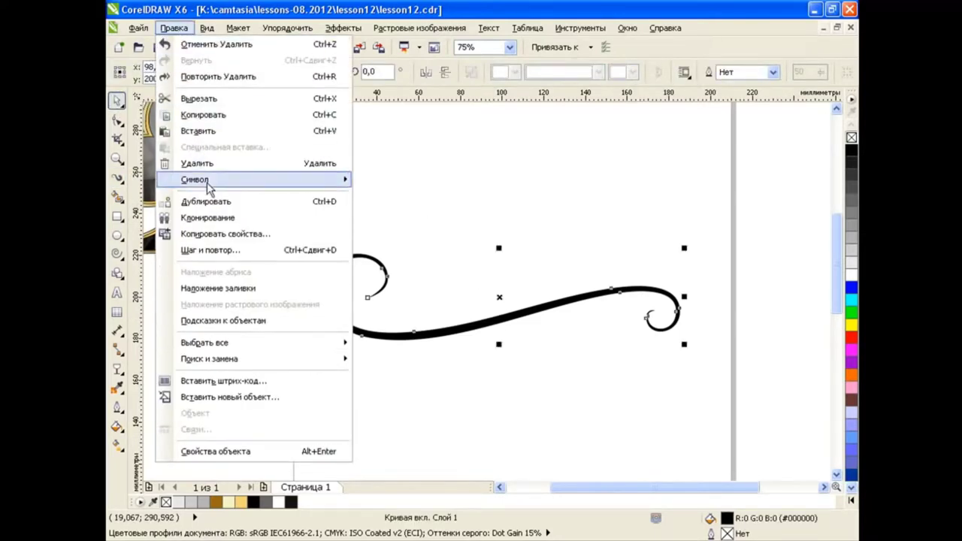
left_click(199, 235)
left_click(504, 303)
left_click(231, 239)
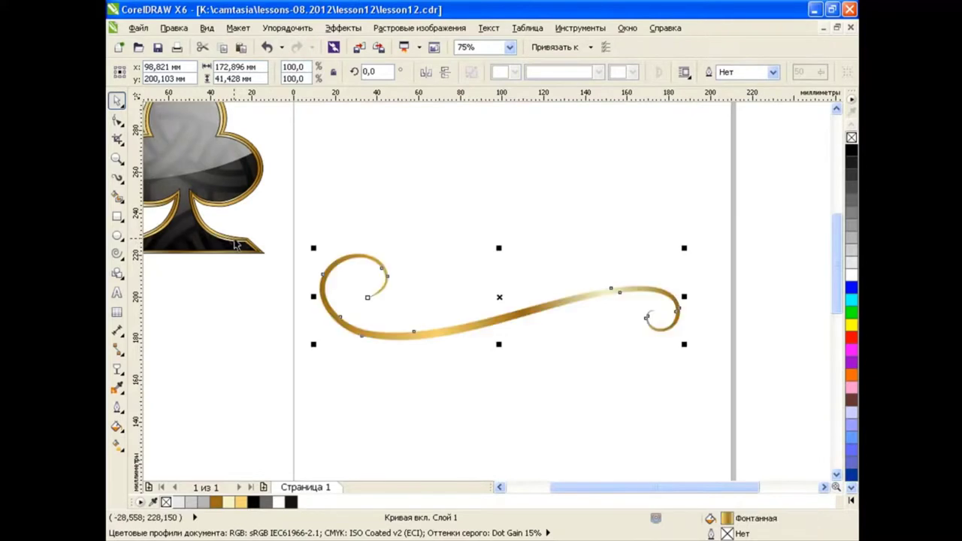
left_click(590, 374)
- Duplicate the swirl, rotate it 180°, halve its size and place it on the left half
left_click(515, 319)
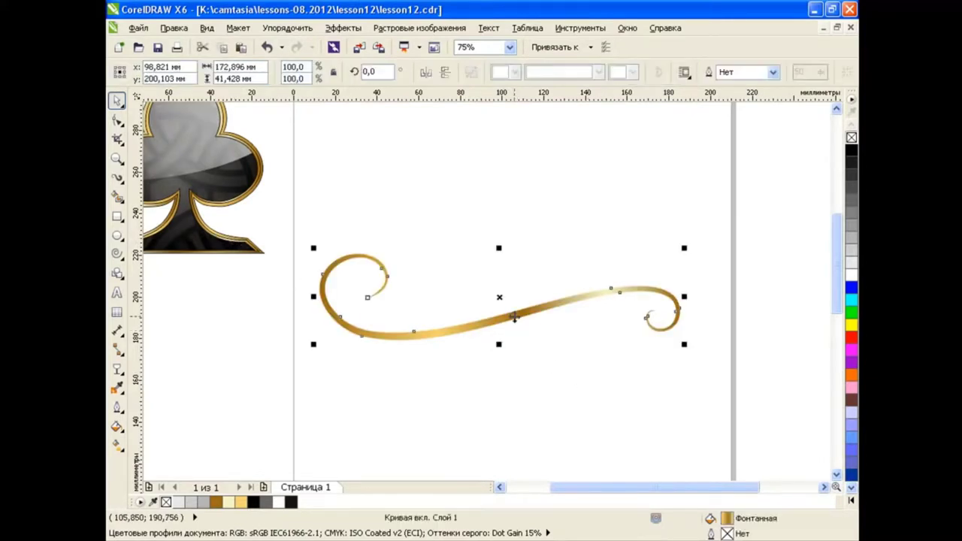
left_click(224, 46)
left_click(241, 47)
left_click(425, 71)
left_click(444, 72)
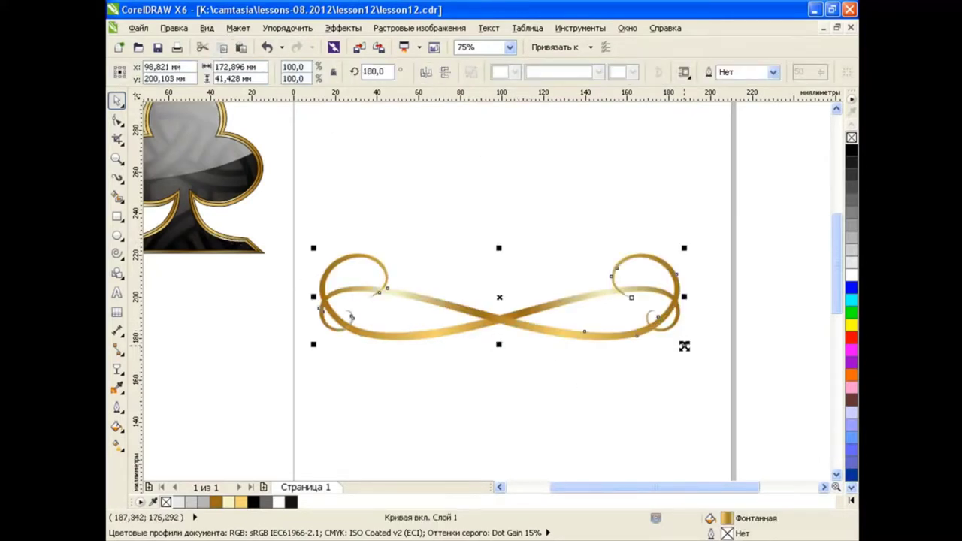
left_click_drag(684, 346, 593, 322)
left_click_drag(499, 297, 425, 300)
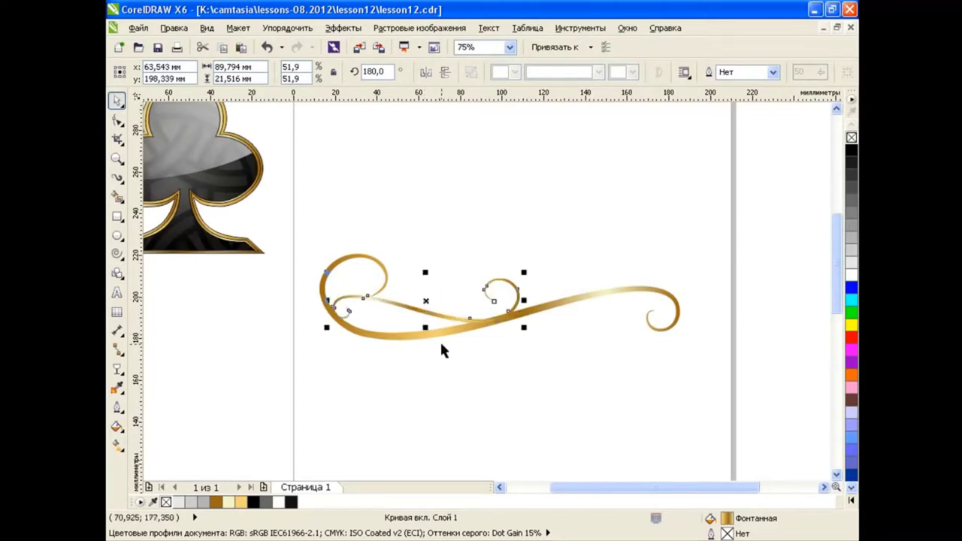
- Tilt, lower and stretch the small copy taller to interlace it with the swirl
left_click(455, 319)
left_click_drag(524, 272, 545, 356)
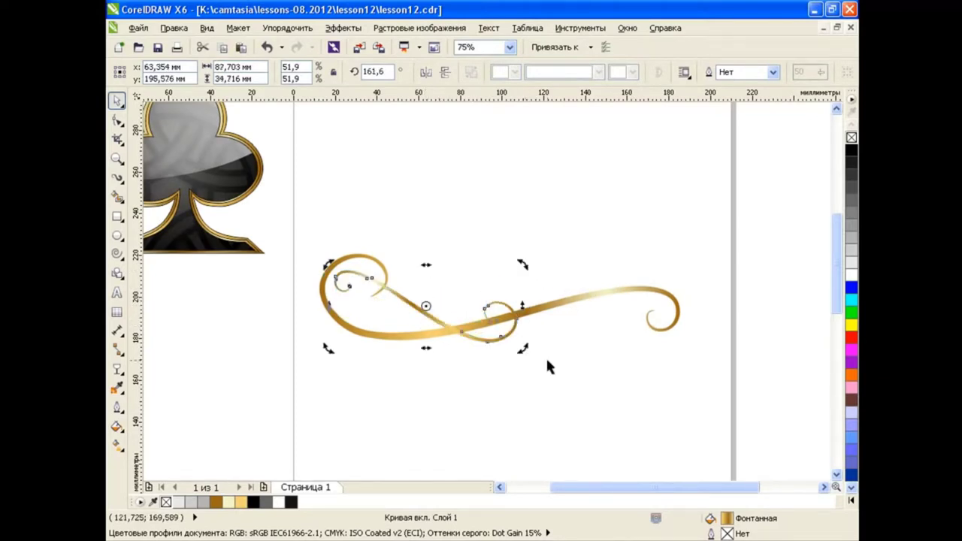
key("Escape")
left_click_drag(423, 317, 423, 341)
left_click(424, 342)
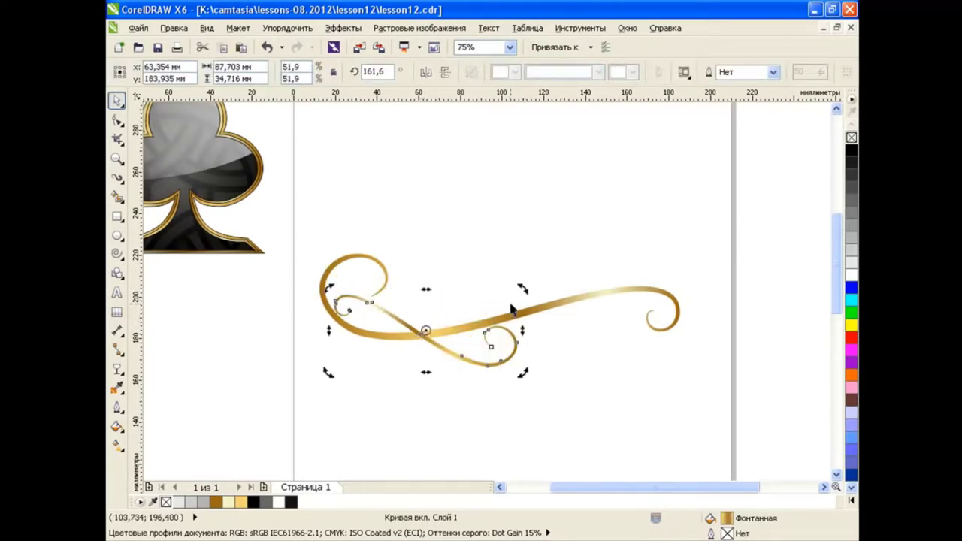
left_click_drag(518, 275, 517, 279)
left_click(533, 361)
left_click(515, 346)
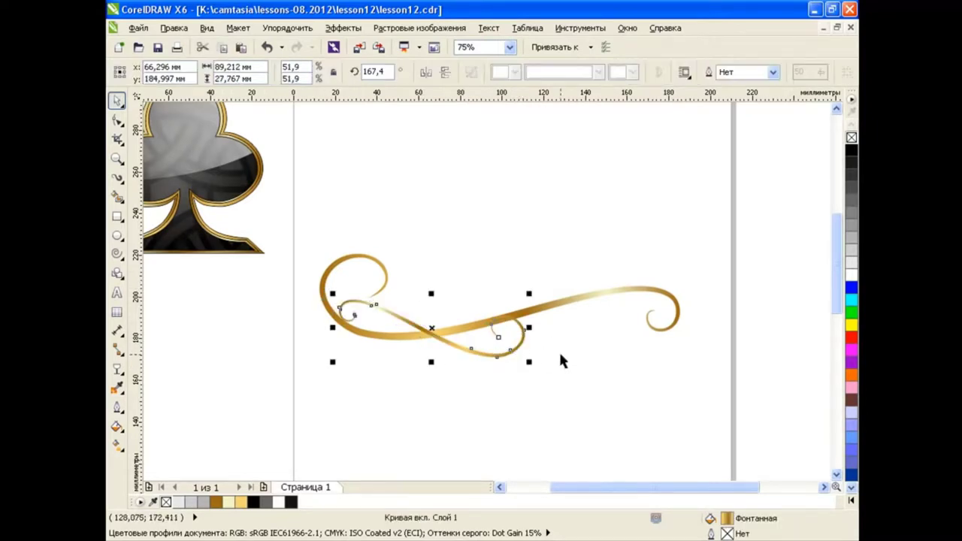
left_click_drag(431, 293, 431, 281)
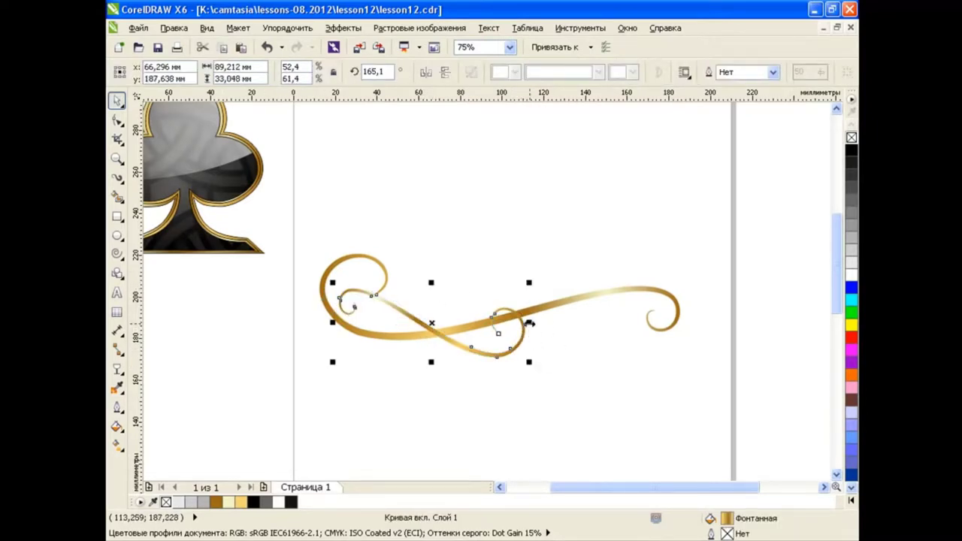
- Nudge the small curve slightly right into its final spot
left_click(578, 390)
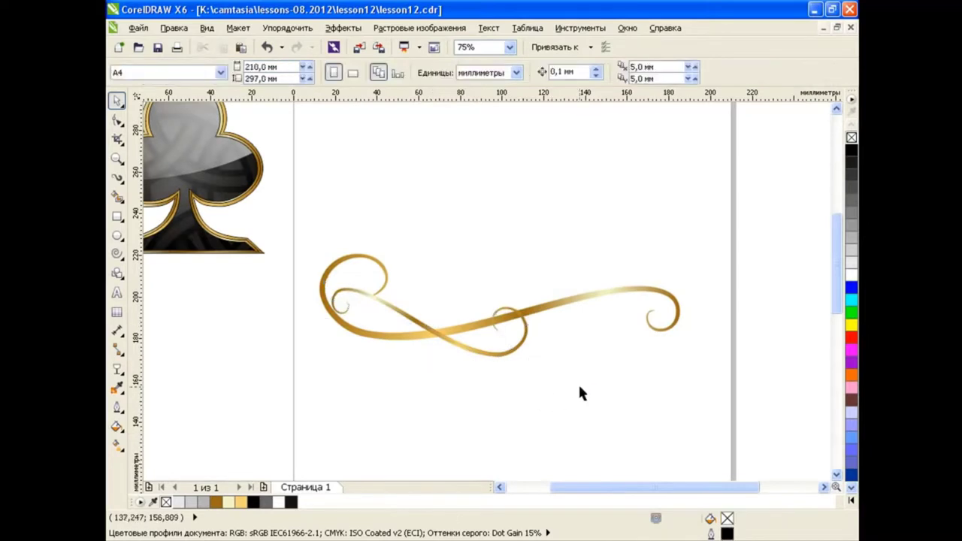
double_click(526, 331)
left_click(461, 146)
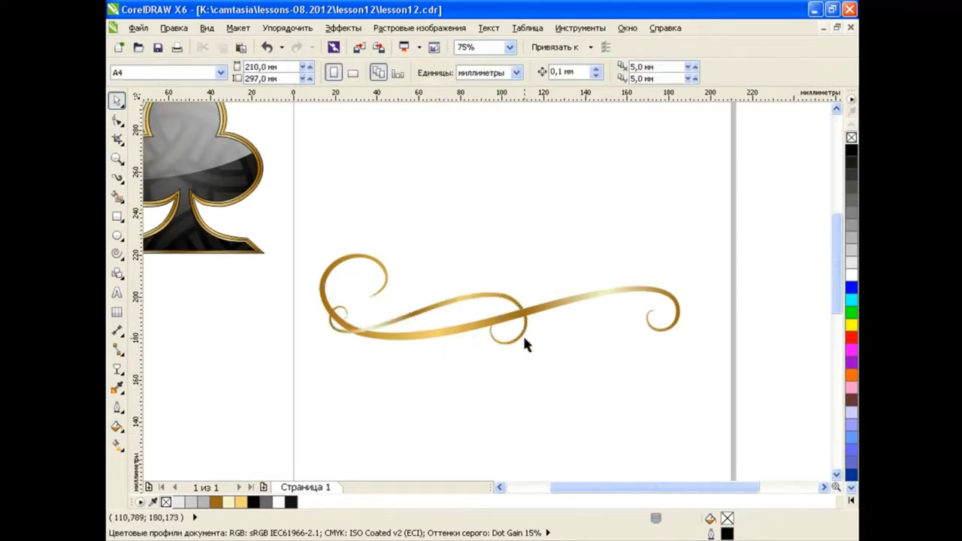
left_click_drag(526, 339, 537, 293)
left_click(591, 375)
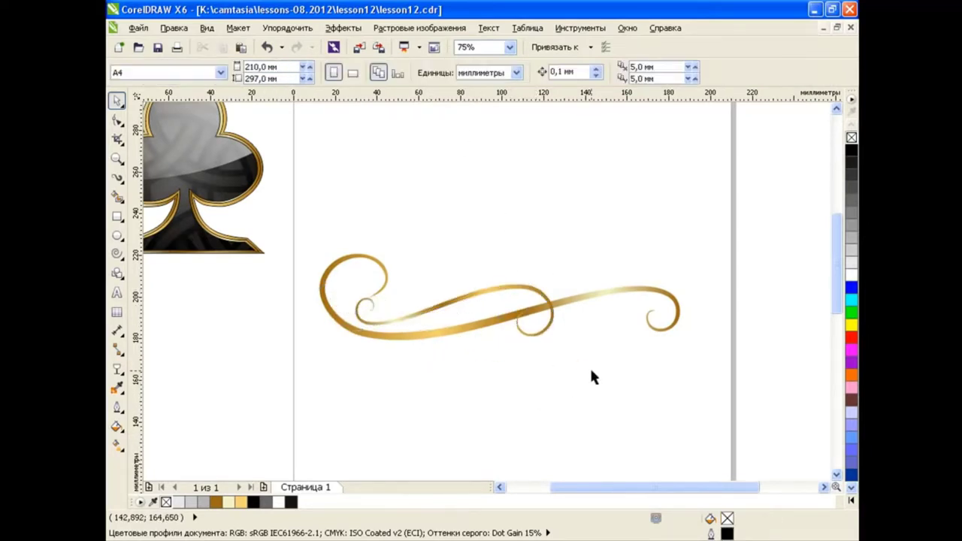
- Shrink the whole swirl, move it up and add a mirrored copy
mouse_move(299, 216)
left_mouse_down()
mouse_move(695, 357)
mouse_move(645, 328)
mouse_move(607, 323)
left_mouse_up()
mouse_move(502, 296)
left_mouse_down()
mouse_move(574, 228)
mouse_move(479, 234)
left_mouse_up()
left_click(241, 46)
left_click(426, 71)
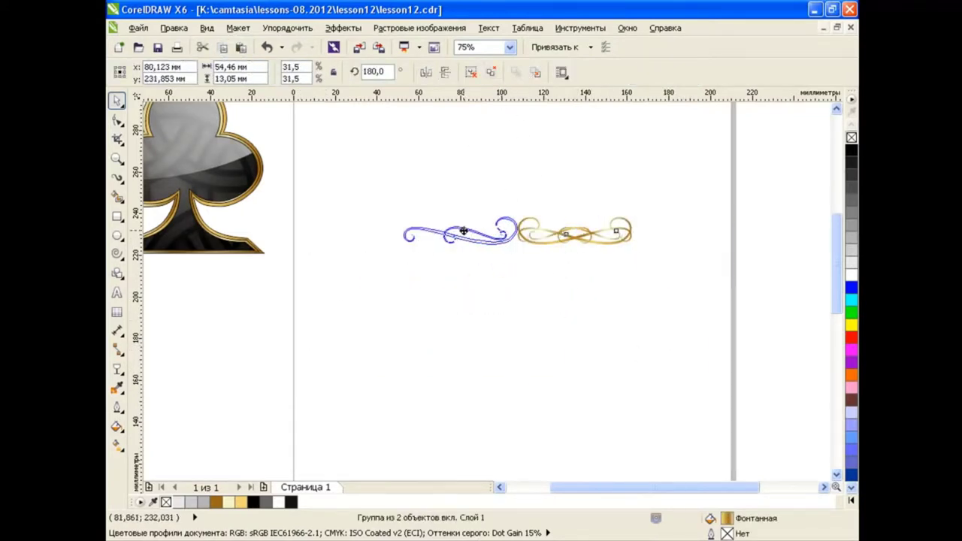
left_click_drag(378, 183, 654, 263)
- Outline both swirl halves in black and group them into one ornament
right_click(851, 150)
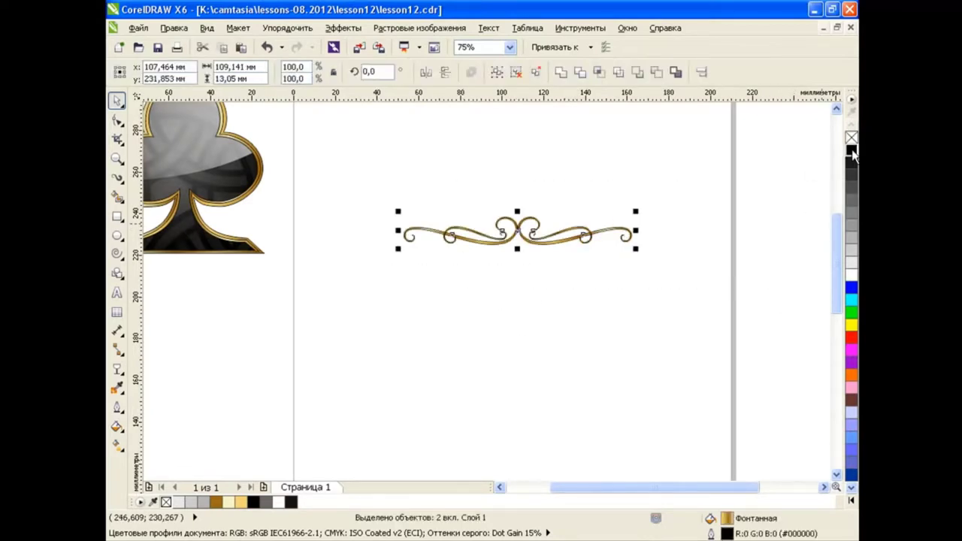
left_click(684, 284)
key("ctrl+a")
left_click(498, 73)
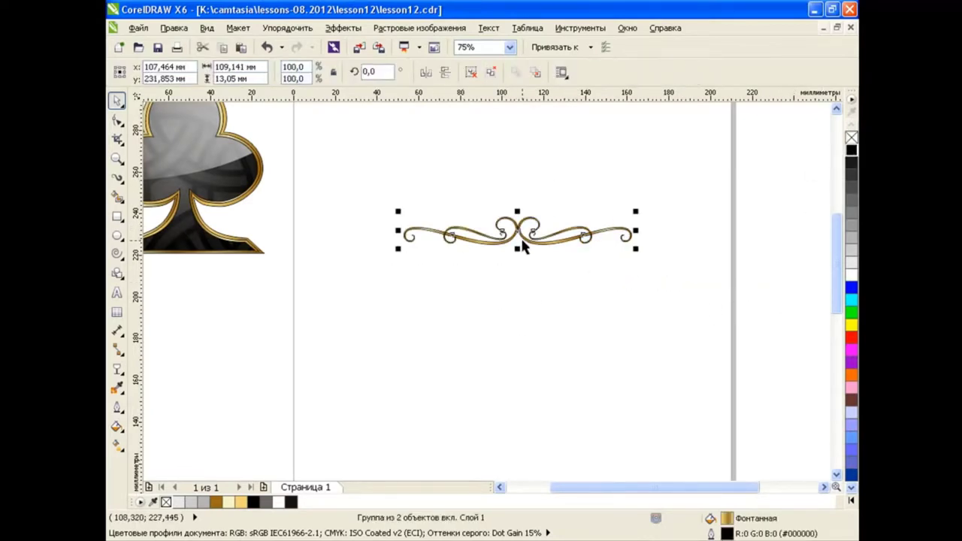
- Rotate the ornament 90° and move it beside the club
type("90")
key("Return")
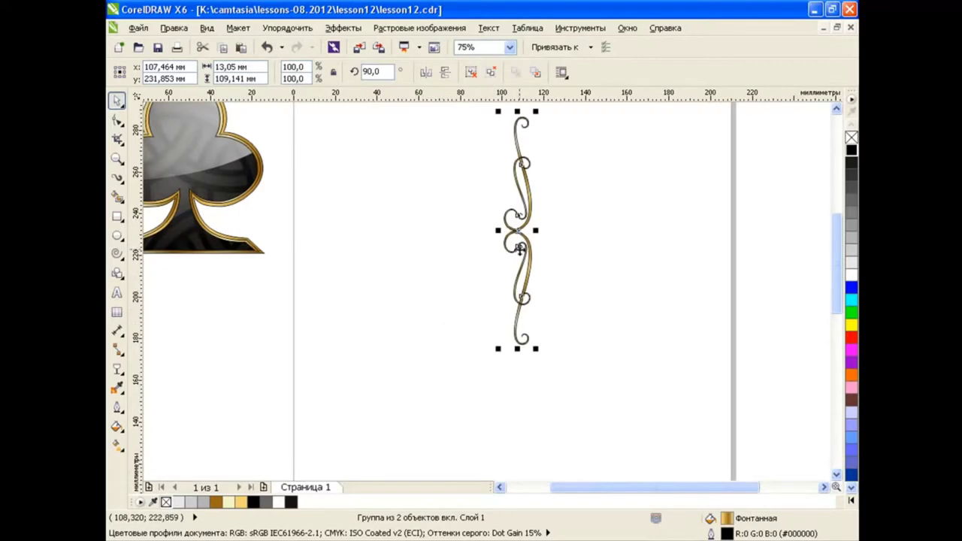
scroll(518, 250, "down", 2)
left_click_drag(519, 250, 304, 291)
left_click(514, 326)
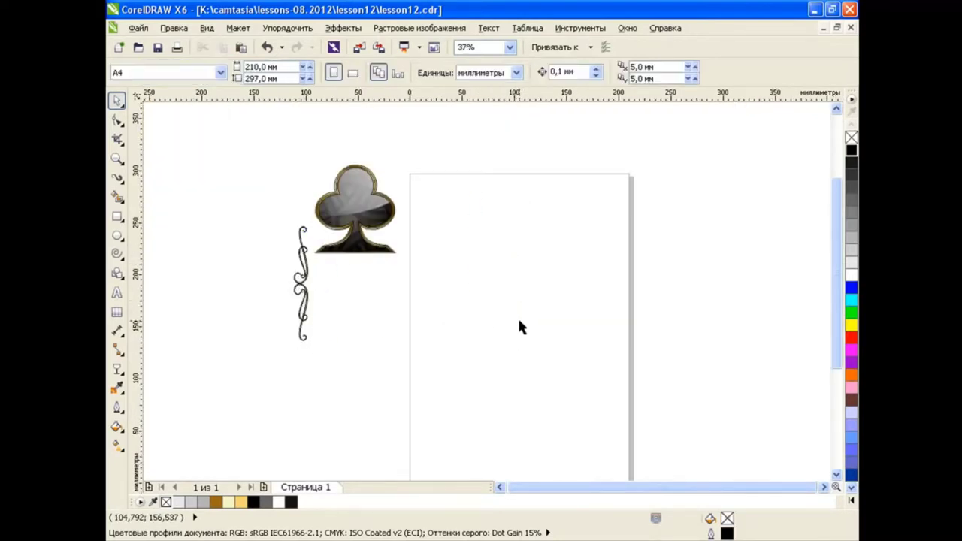
- Type the letter A, declining to change the document's default font
scroll(518, 327, "up", 1)
scroll(575, 298, "up", 1)
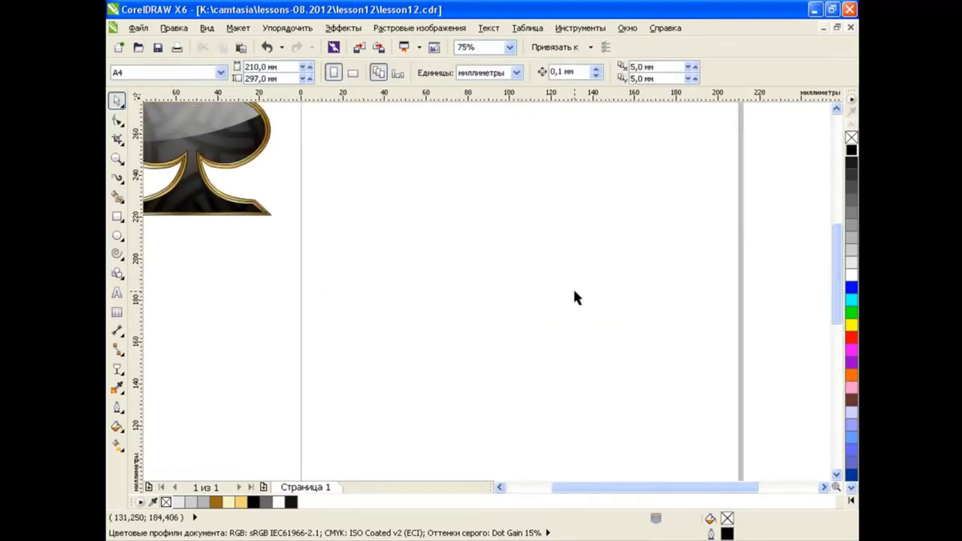
key("F8")
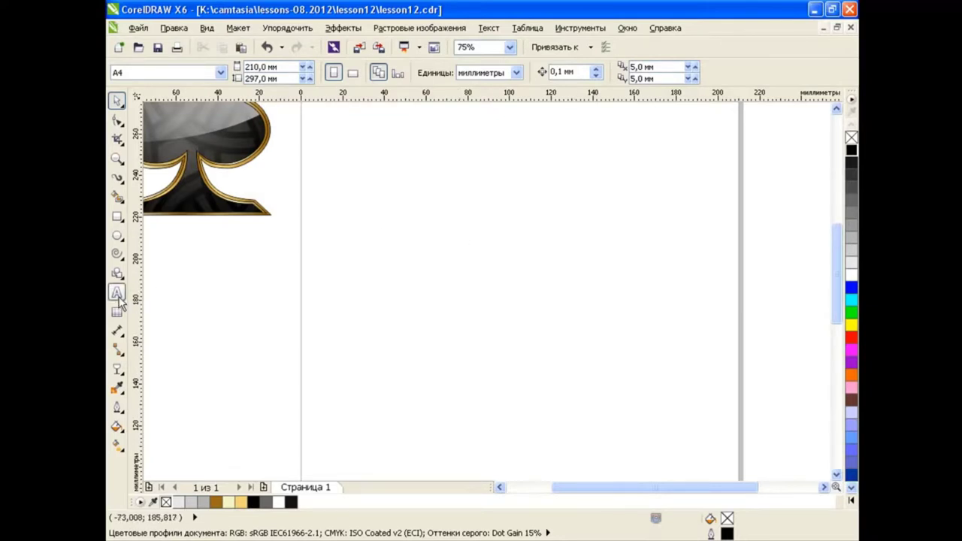
left_click(529, 73)
left_click(527, 72)
left_click(510, 116)
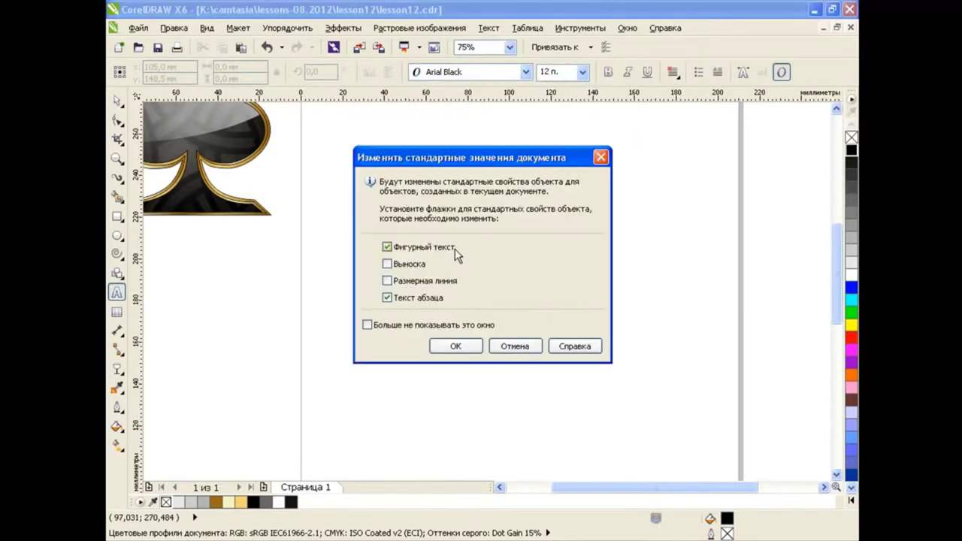
left_click(516, 351)
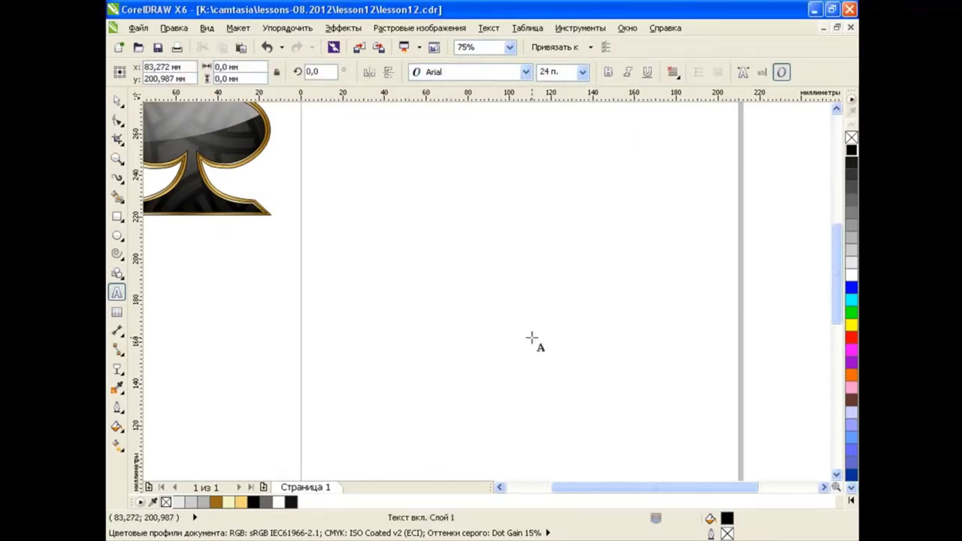
type("A")
key("Escape")
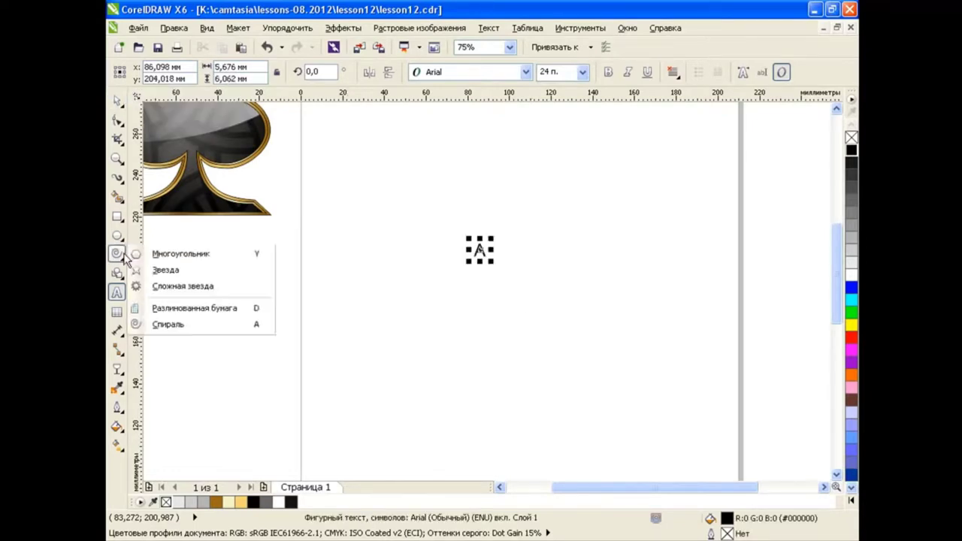
- Set the A in Arial Black and enlarge it to fill most of the page
double_click(480, 250)
left_click(527, 71)
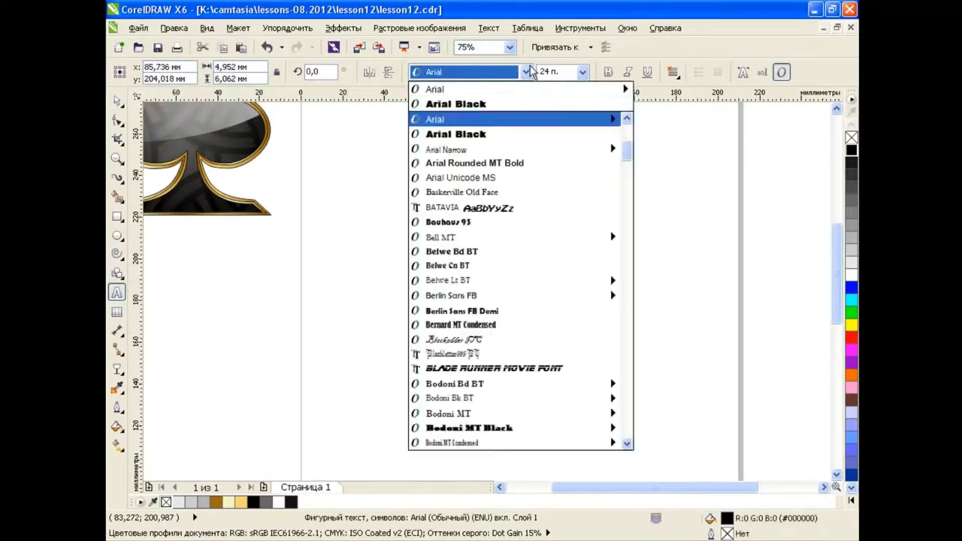
left_click(494, 112)
left_click(117, 100)
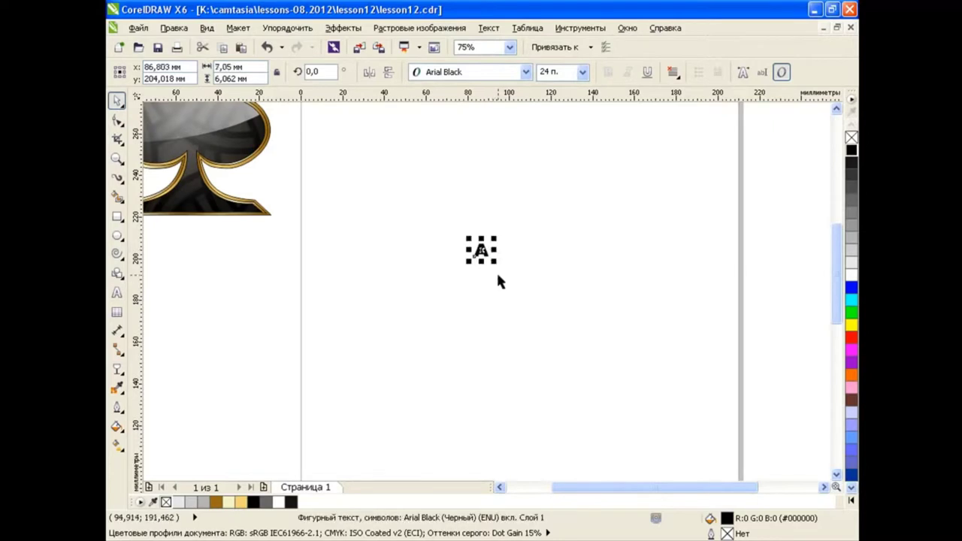
left_click_drag(493, 264, 635, 381)
left_click(287, 28)
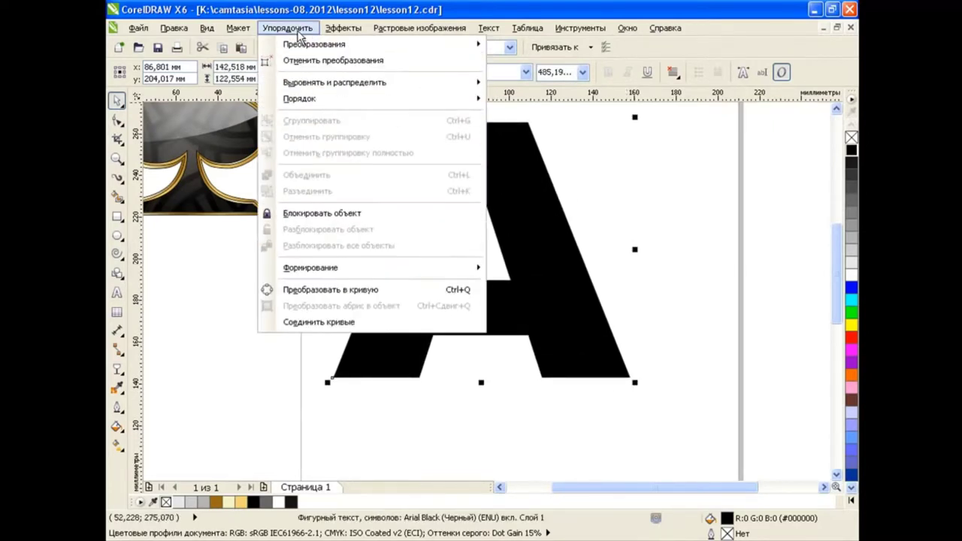
- Convert the letter A to curves and pull its top-left corner down and right
left_click(355, 290)
key("F10")
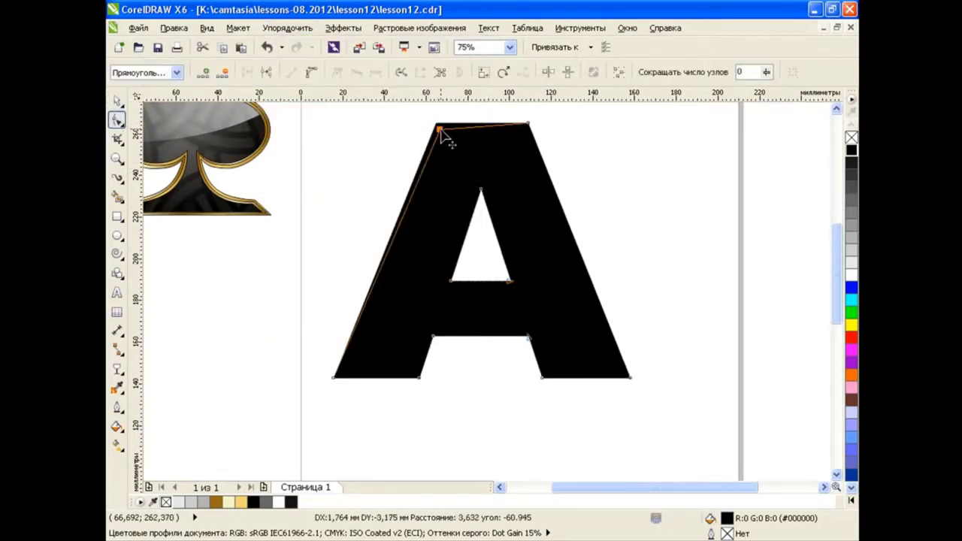
left_click_drag(436, 123, 456, 136)
key("space")
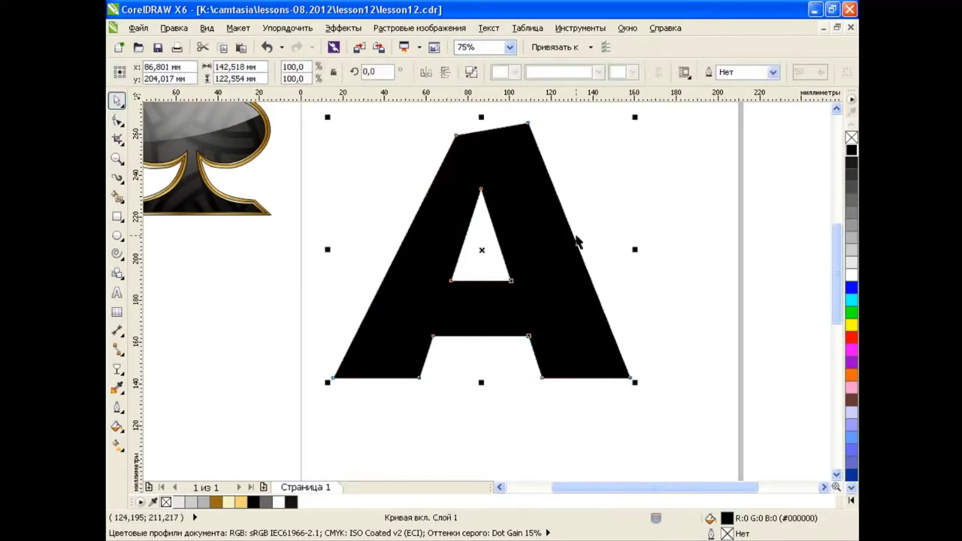
- Copy the gold gradient fountain fill properties onto the letter A
left_click(662, 237)
left_click(552, 268)
left_click(173, 28)
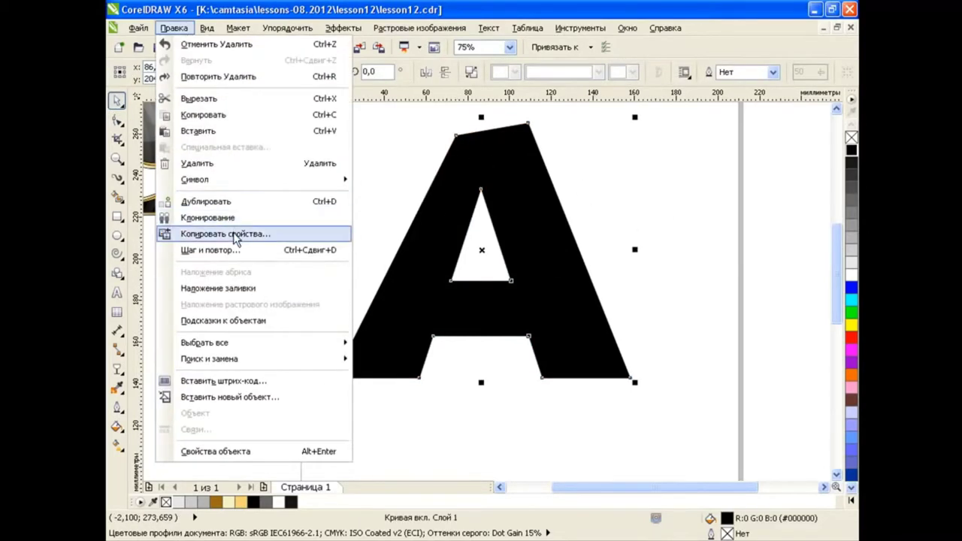
left_click(225, 205)
left_click(526, 303)
left_click(237, 205)
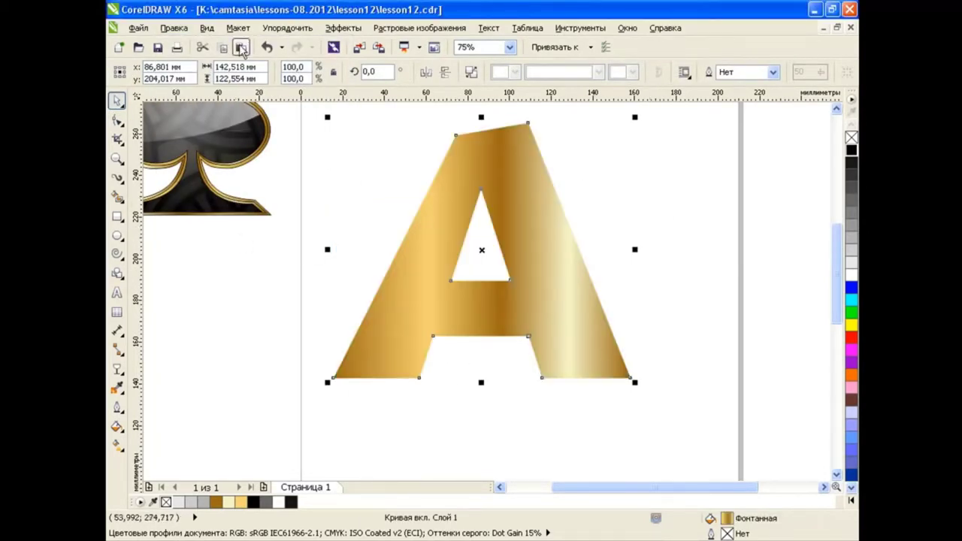
- Fill the top copy of the A black and pull its top and bottom corners inward
left_click(851, 150)
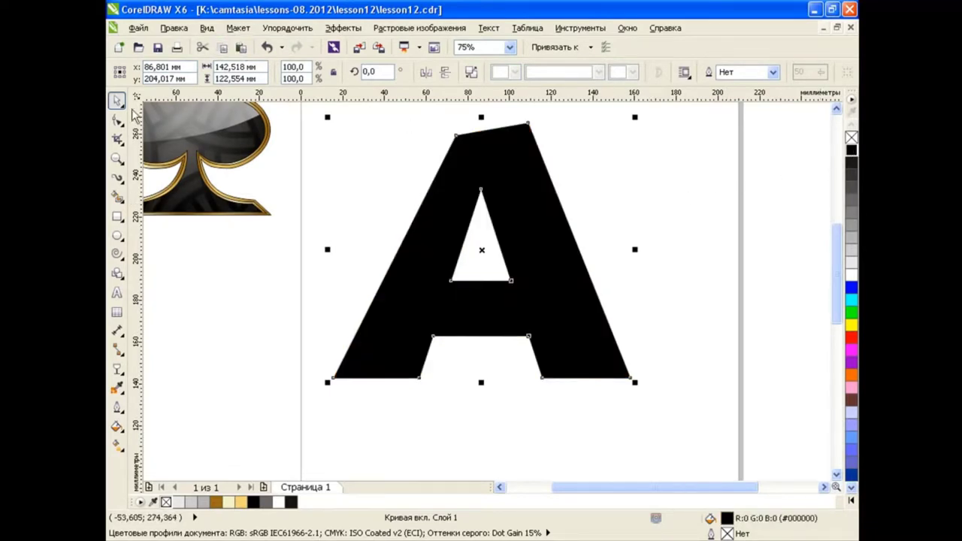
key("F10")
left_click_drag(456, 136, 460, 145)
left_click_drag(528, 126, 524, 141)
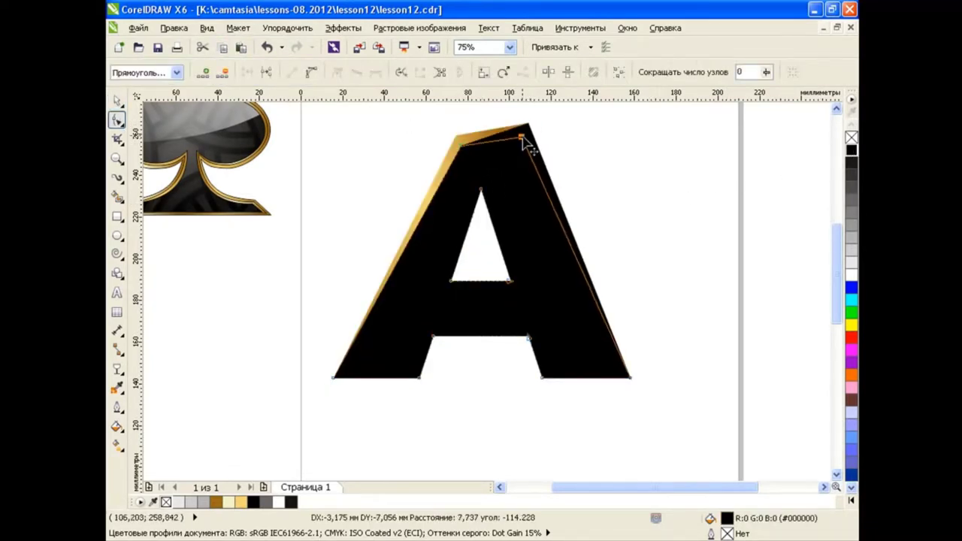
left_click_drag(337, 379, 349, 372)
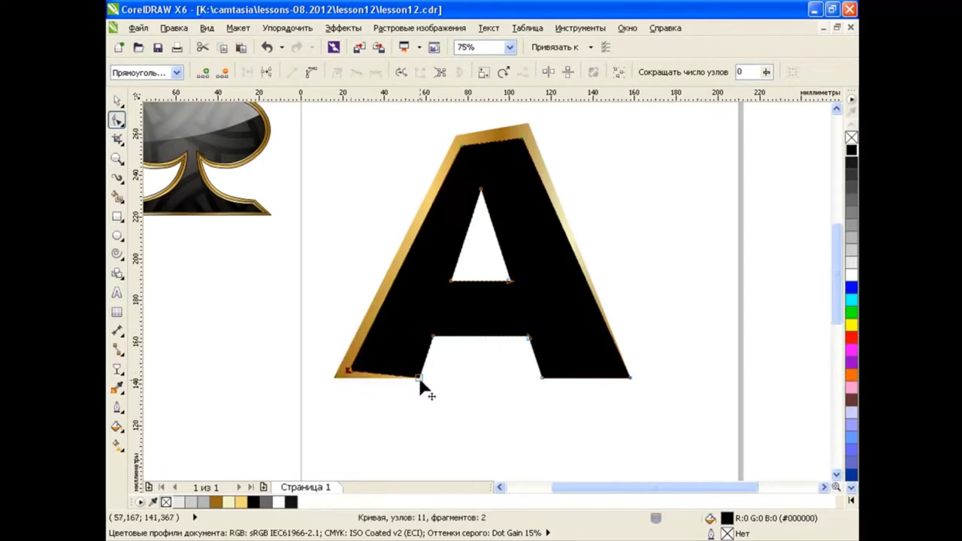
left_click_drag(420, 377, 416, 371)
- Raise the black A's crossbar corners and pull in its inner bottom-right corner, exposing the gold rim
left_click_drag(432, 336, 427, 327)
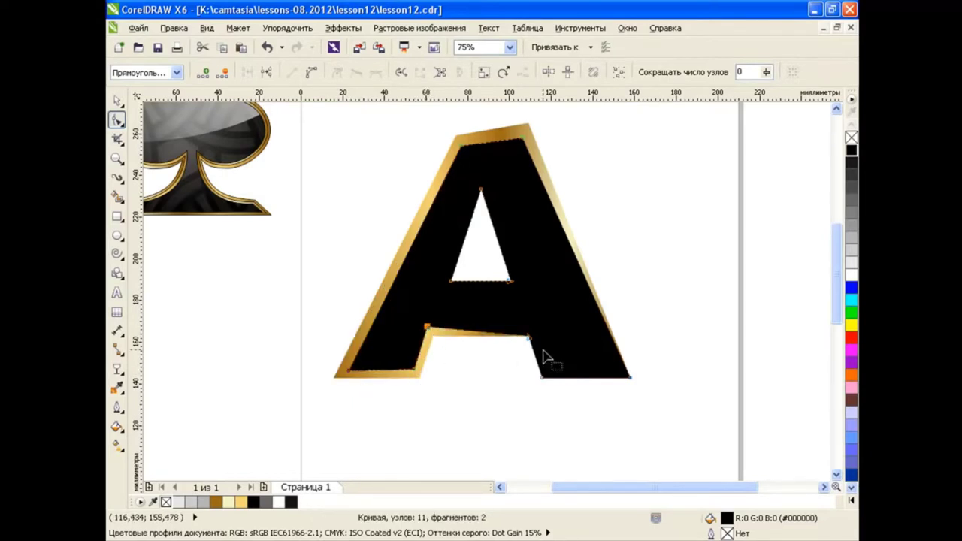
left_click_drag(528, 336, 528, 328)
left_click_drag(542, 378, 549, 370)
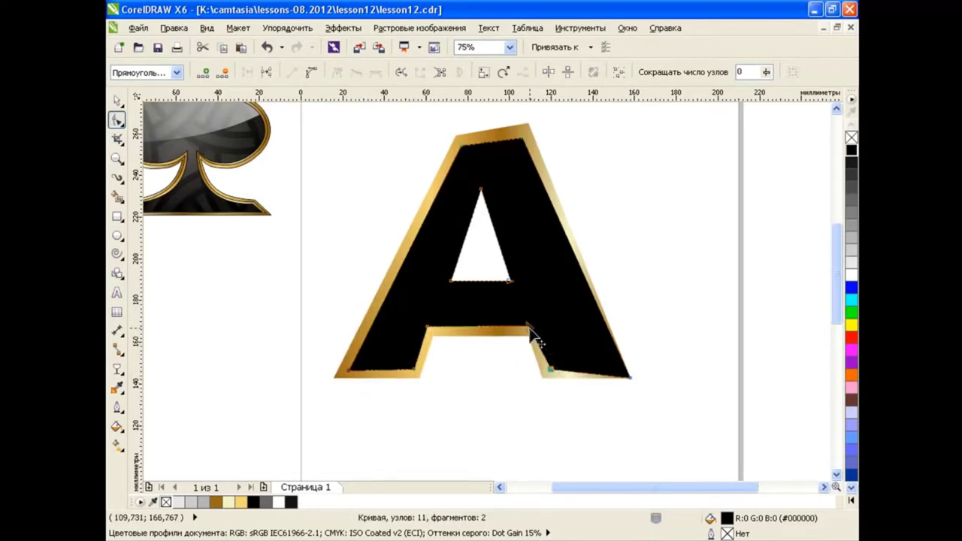
left_click_drag(530, 328, 534, 328)
key("space")
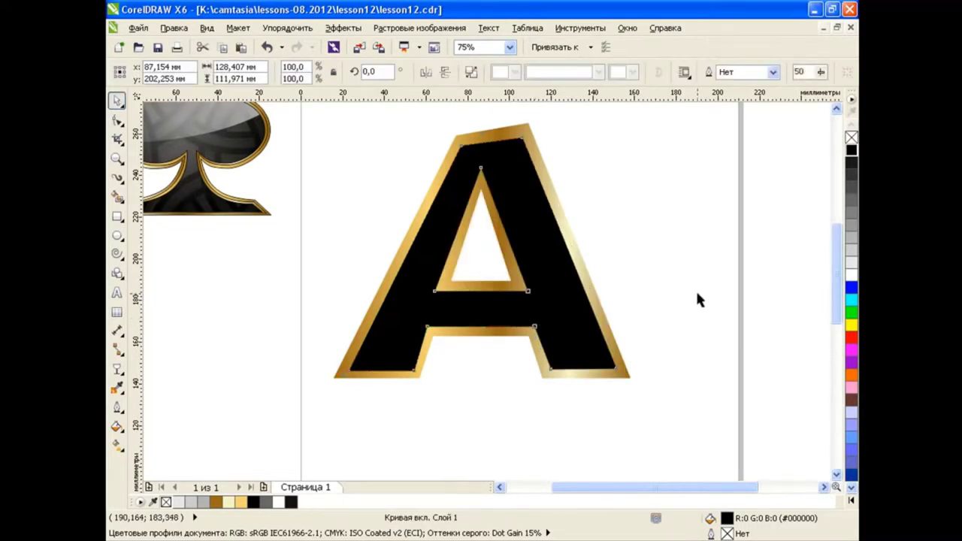
scroll(696, 289, "down", 2)
- Group the two A layers, then shrink the A and move it beside the club
left_click_drag(507, 168, 702, 354)
left_click(496, 72)
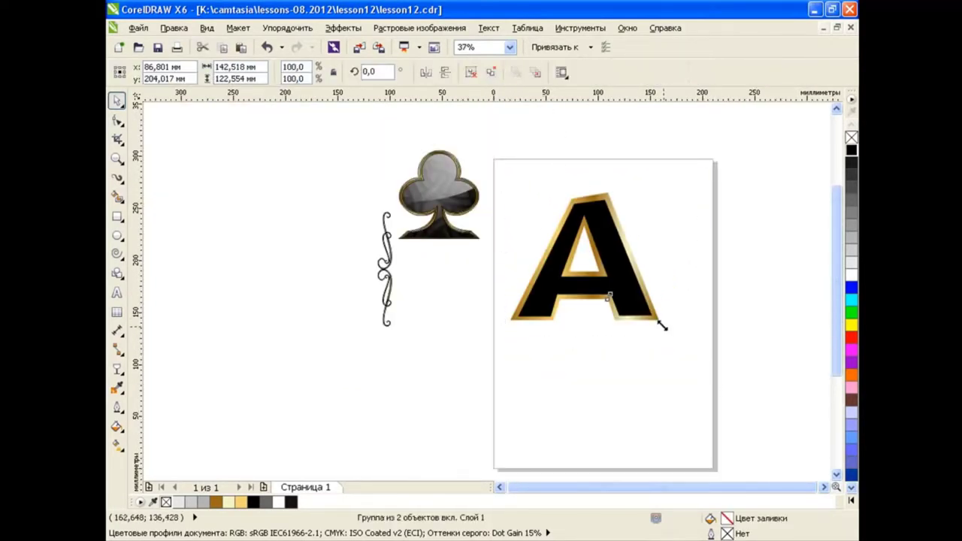
mouse_move(662, 324)
left_mouse_down()
mouse_move(557, 231)
mouse_move(444, 287)
left_mouse_up()
left_click(824, 487)
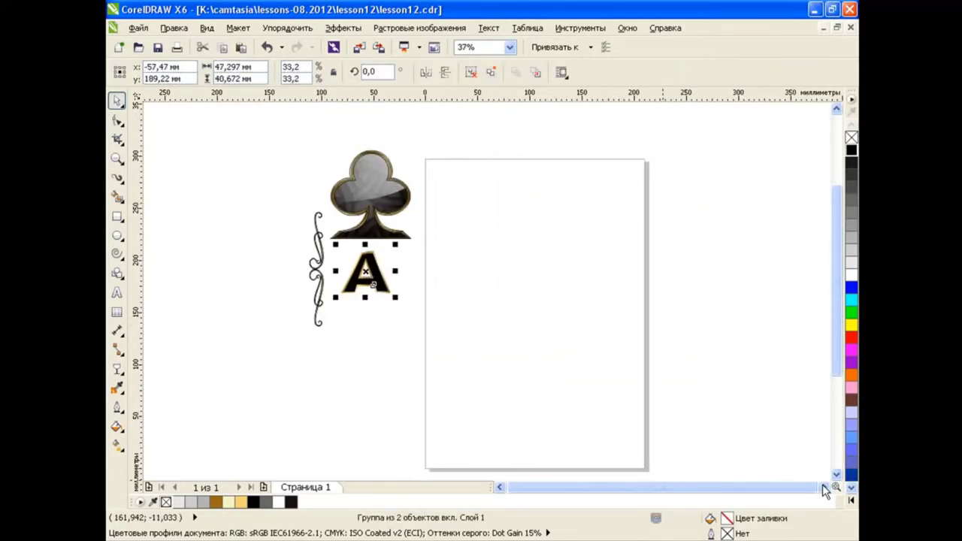
left_click(587, 353)
- Draw a card-sized rectangle, round all four corners and fill it dark grey
key("F6")
left_click_drag(377, 184, 560, 439)
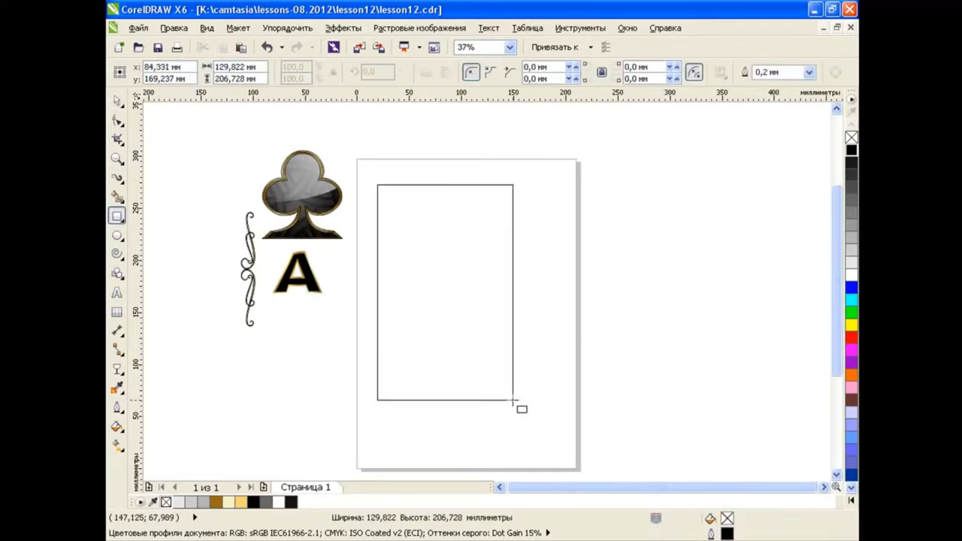
left_click(117, 119)
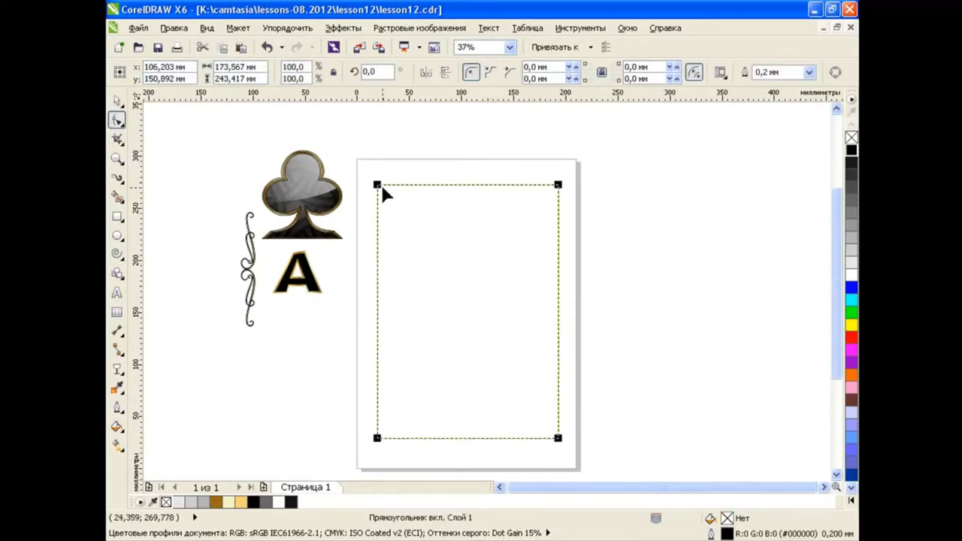
left_click_drag(378, 186, 391, 187)
left_click(116, 100)
left_click(663, 263)
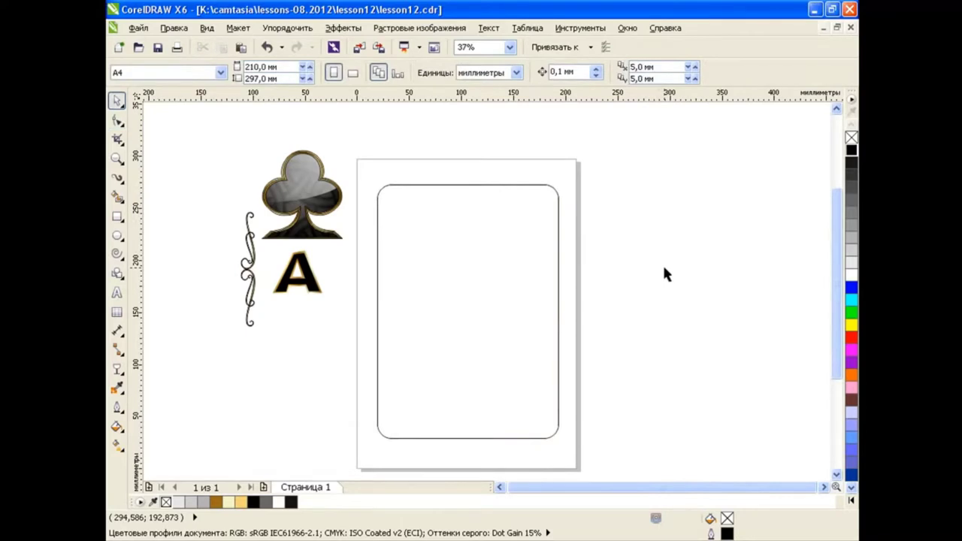
left_click(560, 263)
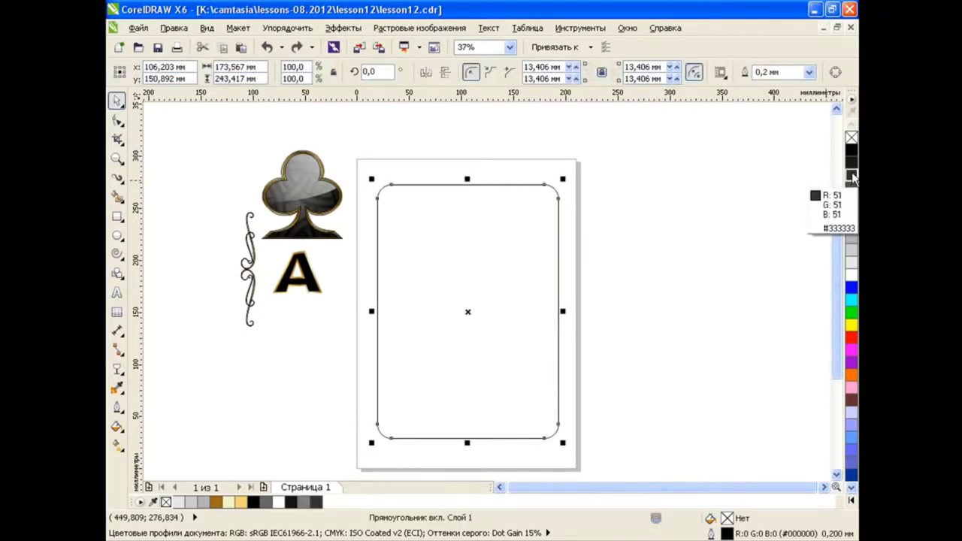
left_click(852, 175)
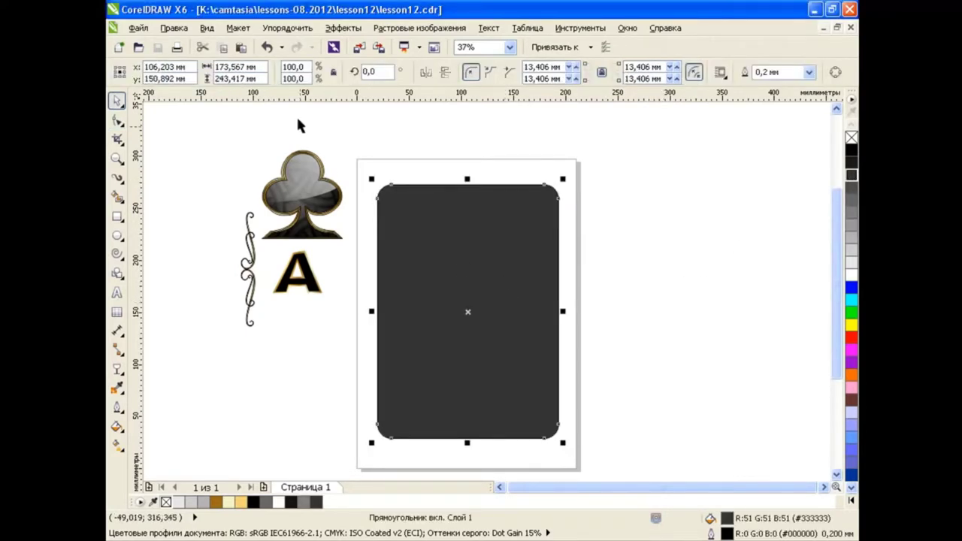
left_click(628, 293)
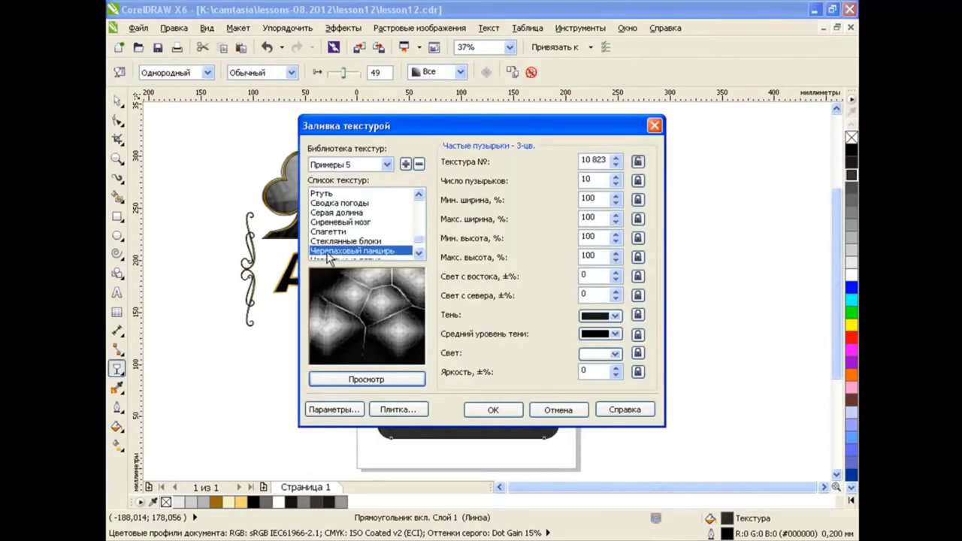
- Give the Черепаховый панцирь texture a grey shadow colour and apply it to the card
left_click(615, 316)
left_click(638, 334)
left_click(366, 379)
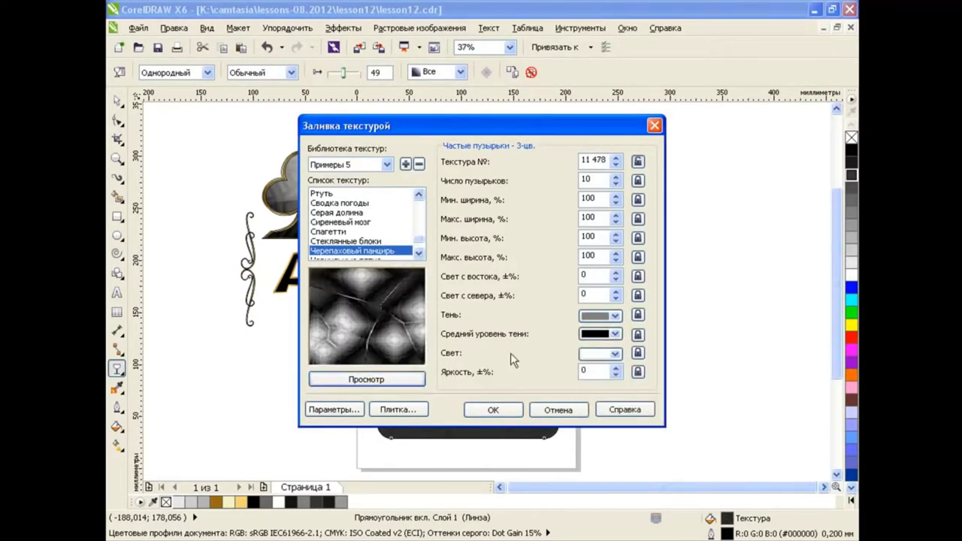
left_click(615, 316)
left_click(584, 330)
left_click(615, 315)
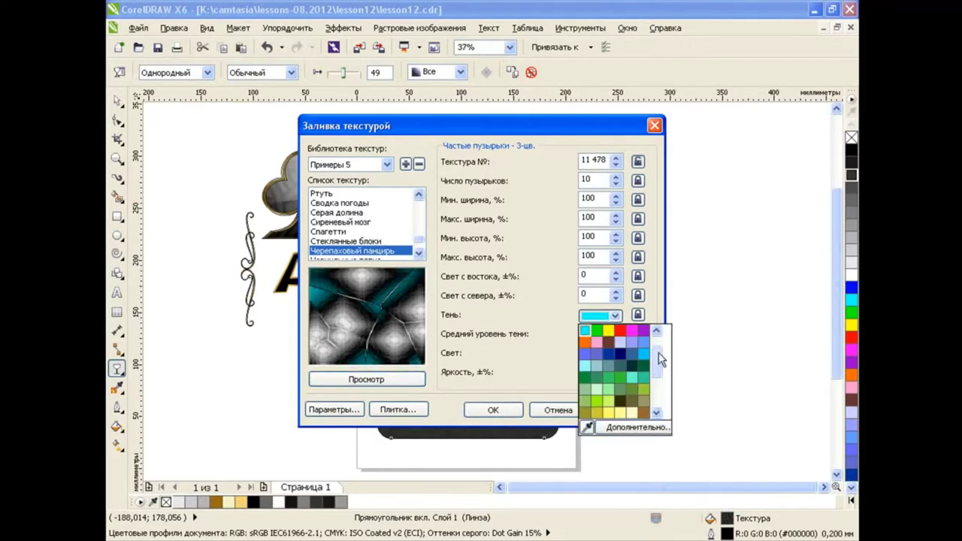
left_click(644, 331)
left_click(414, 378)
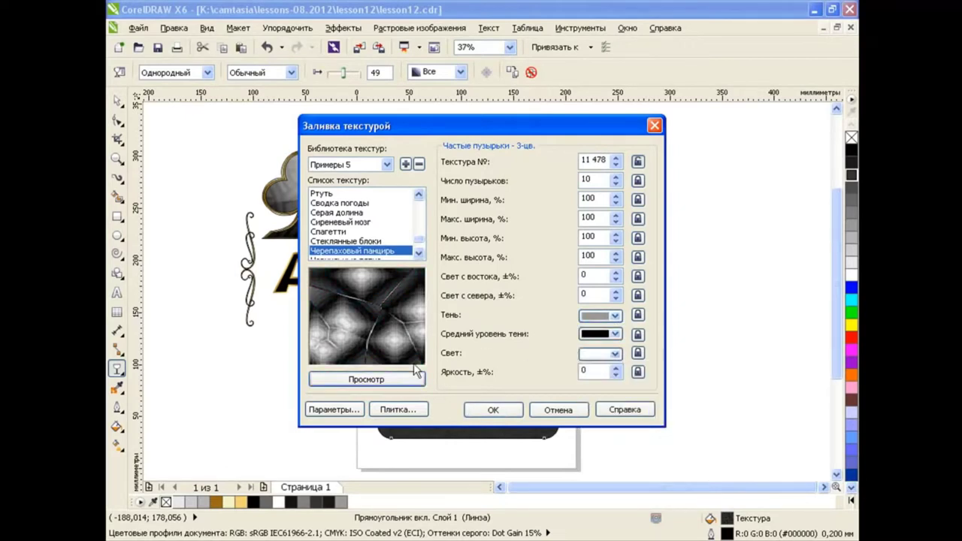
left_click(493, 409)
- Resize the card's texture tiles with the Interactive Fill handles, making them smaller, narrower and taller
left_click(118, 376)
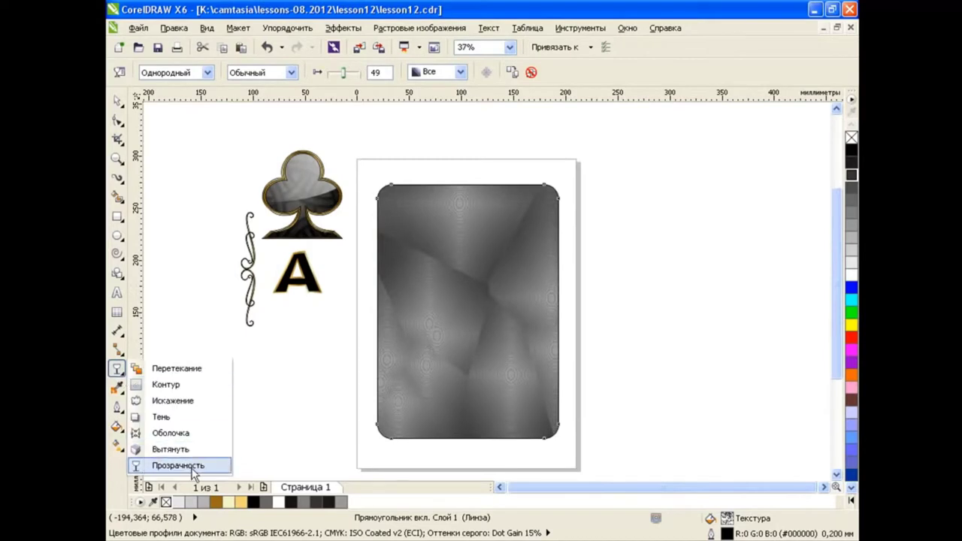
left_click(173, 465)
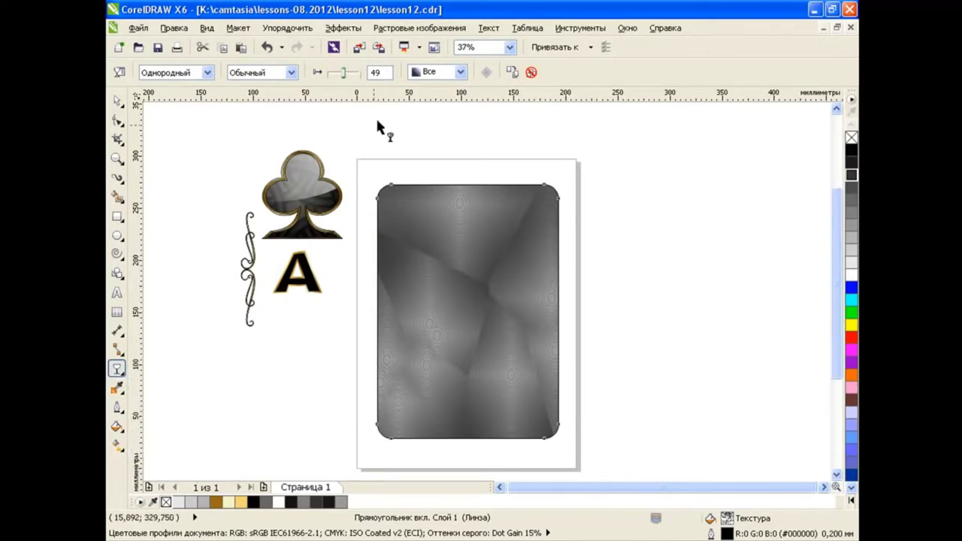
left_click(353, 73)
left_click(117, 446)
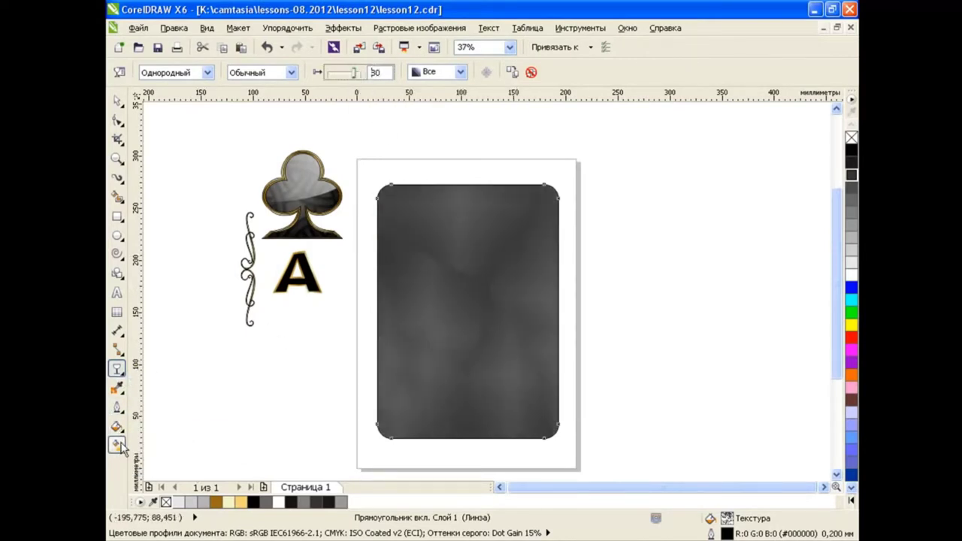
left_click(173, 441)
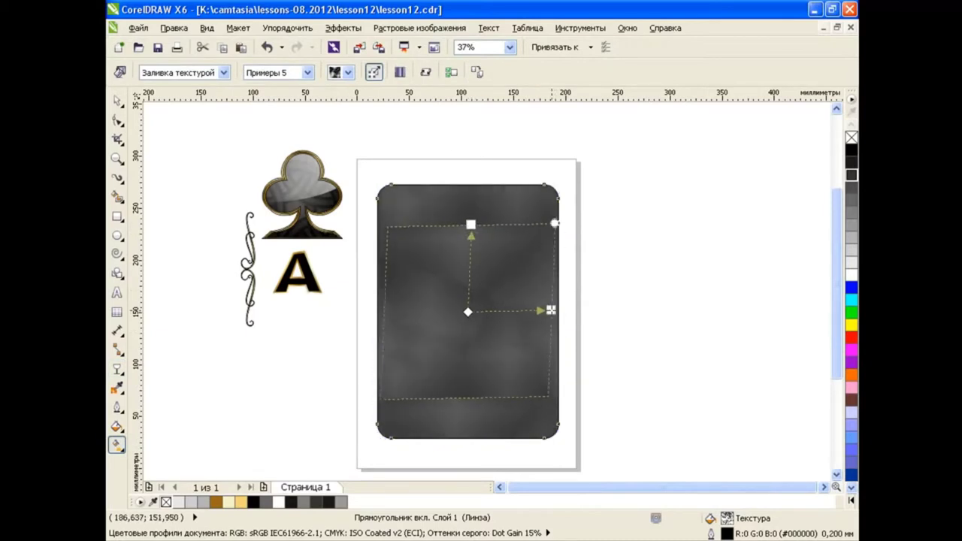
left_click_drag(557, 311, 514, 310)
mouse_move(470, 224)
left_mouse_down()
mouse_move(464, 237)
mouse_move(469, 186)
left_mouse_up()
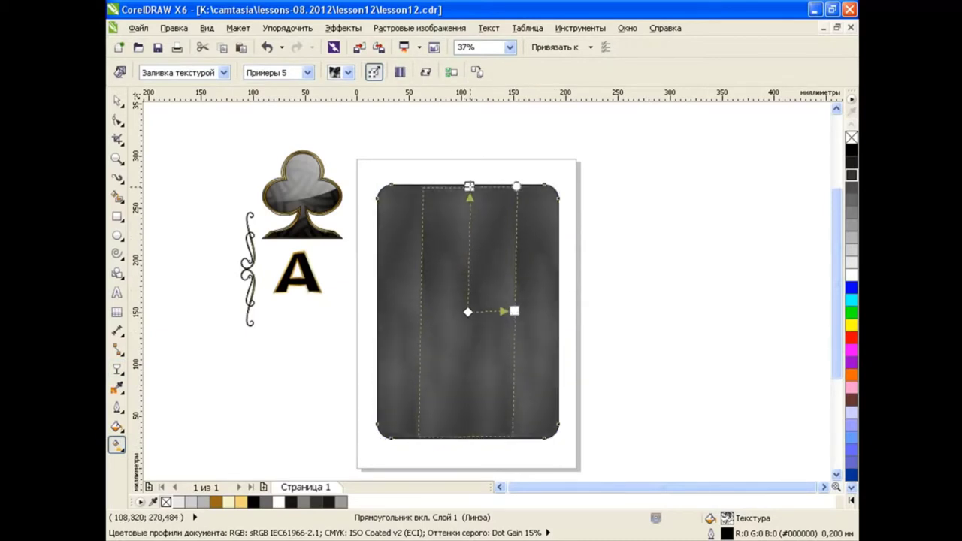
left_click_drag(514, 310, 502, 308)
mouse_move(469, 186)
left_mouse_down()
mouse_move(466, 169)
mouse_move(467, 275)
left_mouse_up()
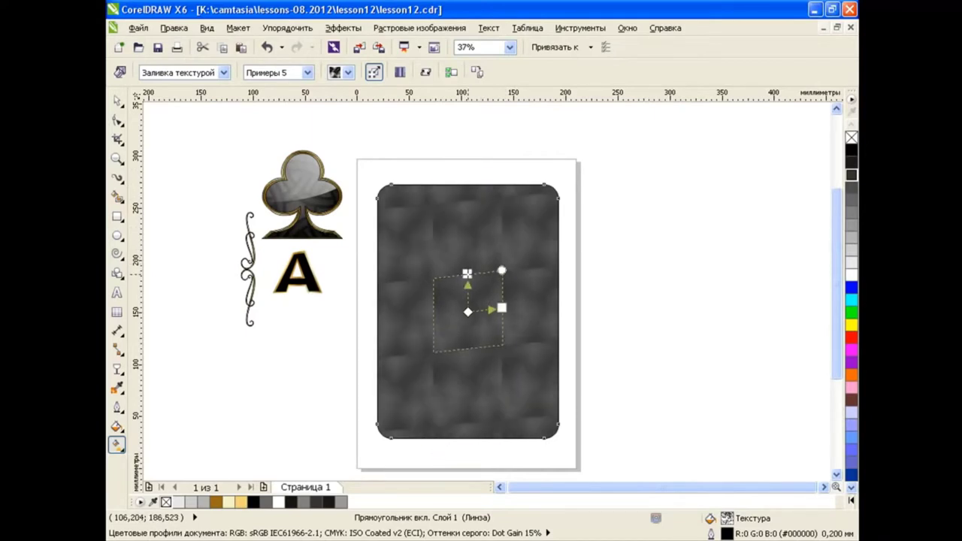
left_click_drag(502, 313, 502, 314)
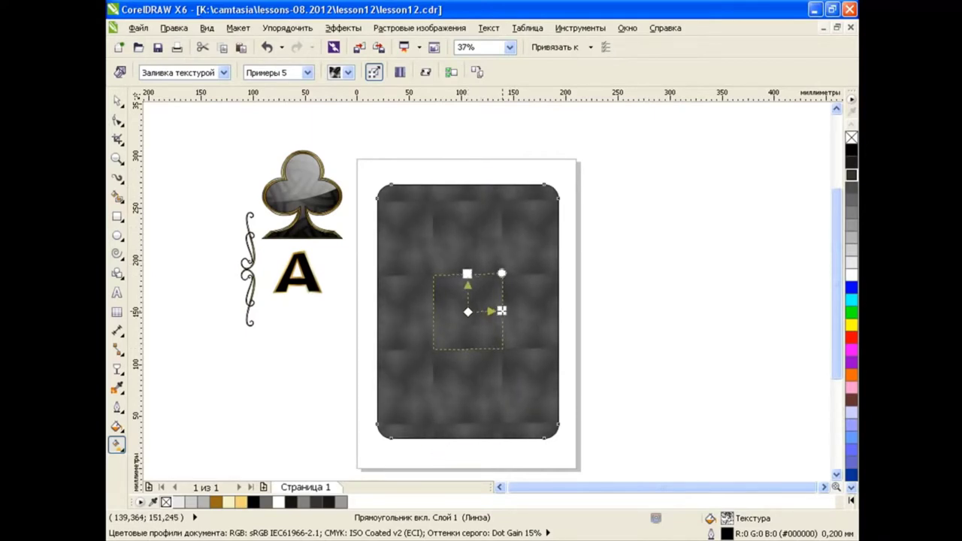
- Slant the card's texture tiles diagonally
key("space")
left_click(289, 375)
left_click(450, 324)
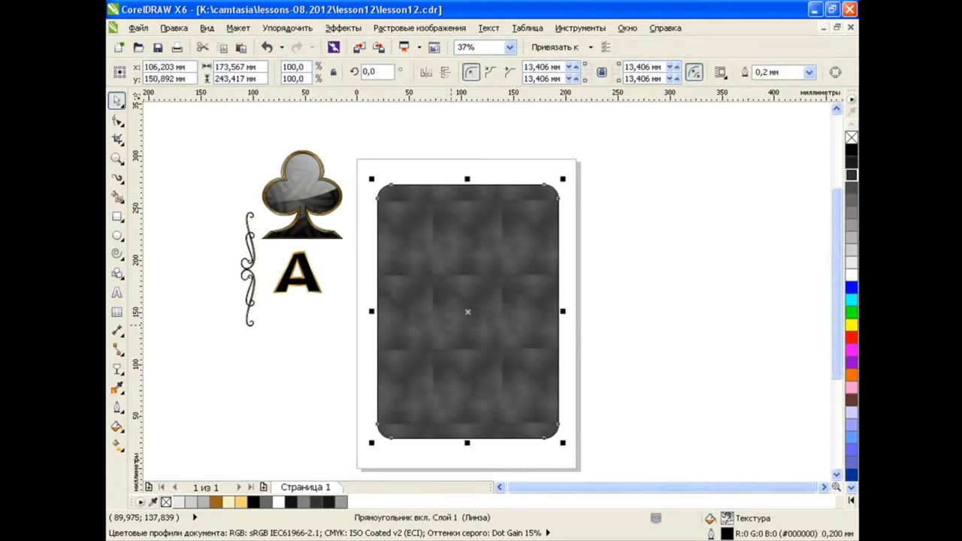
left_click(116, 444)
left_click_drag(503, 310, 509, 279)
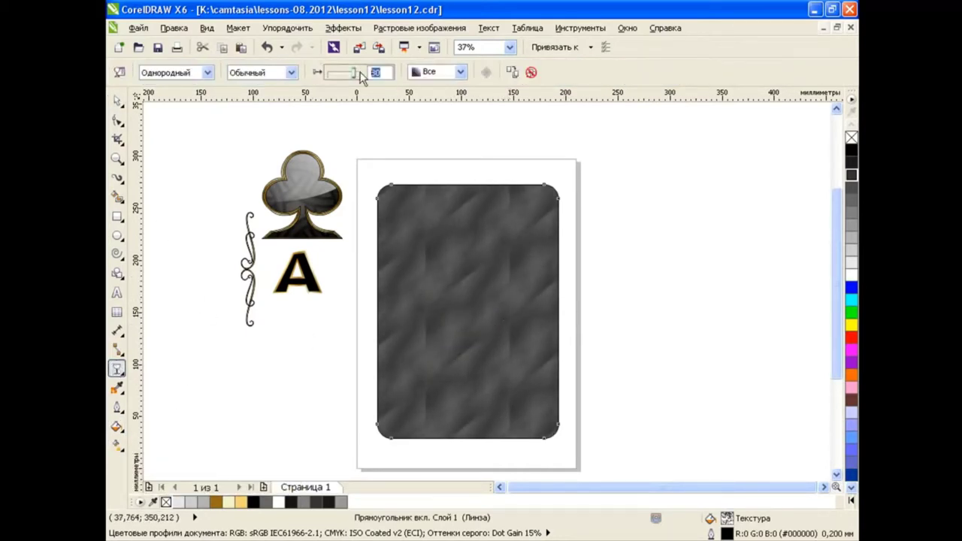
- Set the card's transparency to 90
left_click(353, 72)
double_click(376, 72)
type("90")
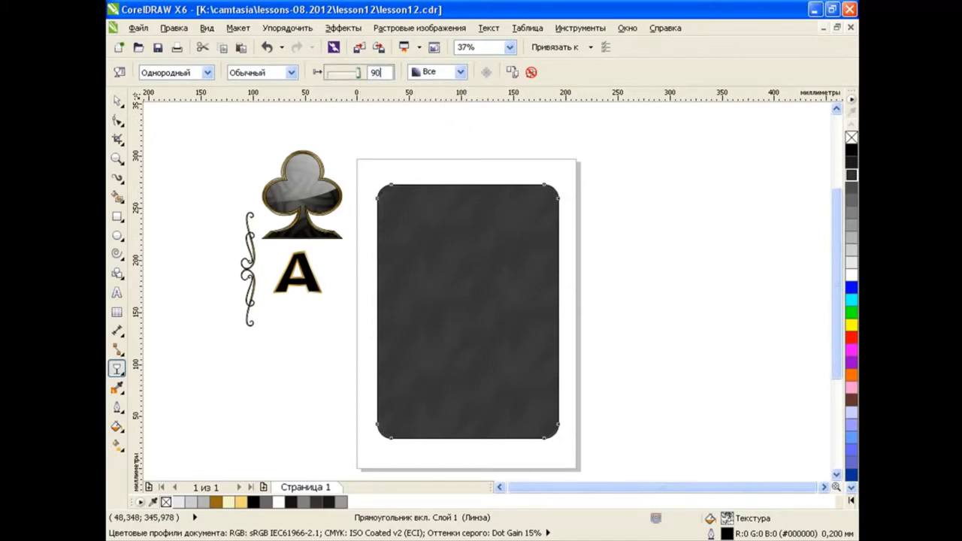
key("Return")
- Move the glossy club symbol onto the centre of the card
left_click(116, 101)
left_click(318, 385)
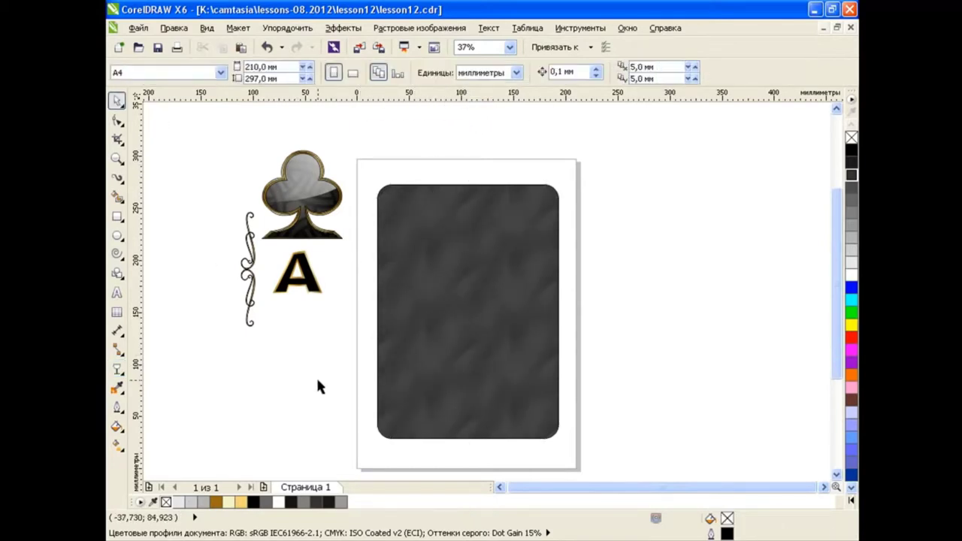
left_click_drag(308, 197, 469, 301)
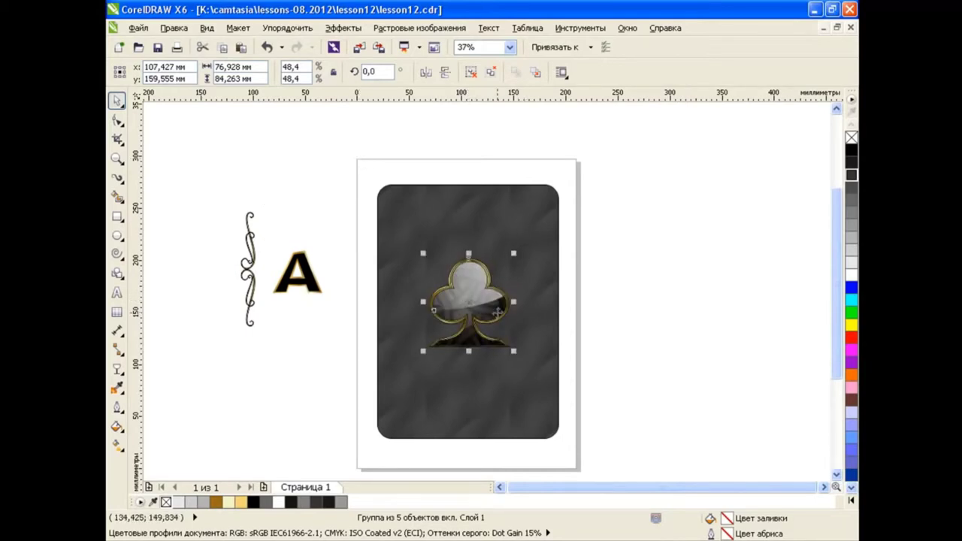
- Move the gold-rimmed A onto the card's top-left corner and shrink it to index size
mouse_move(470, 302)
left_mouse_down()
mouse_move(620, 308)
mouse_move(467, 312)
left_mouse_up()
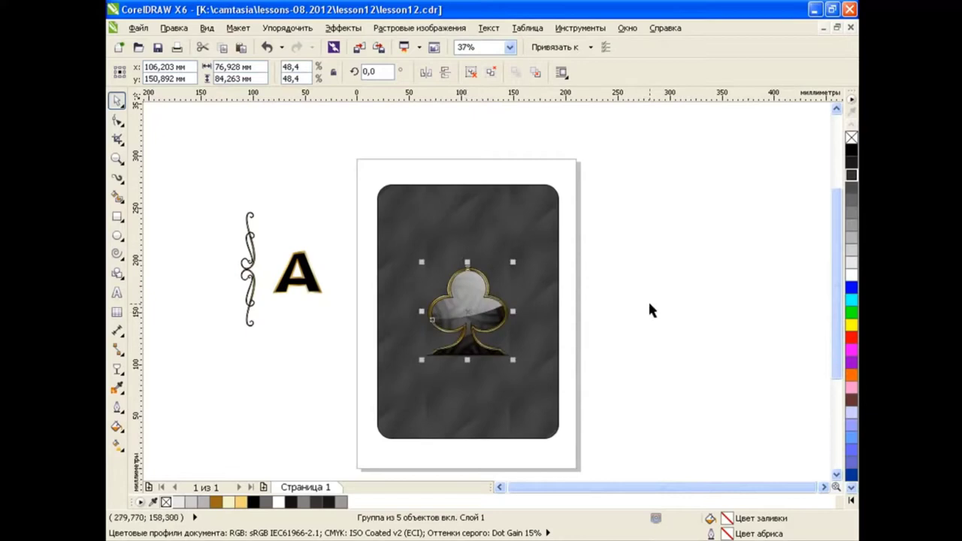
mouse_move(314, 280)
left_mouse_down()
mouse_move(433, 240)
mouse_move(416, 221)
left_mouse_up()
left_click(601, 288)
- Drop a copy of the club near the corner and shrink it to sit under the A
left_click_drag(478, 310, 406, 243)
left_click(455, 278)
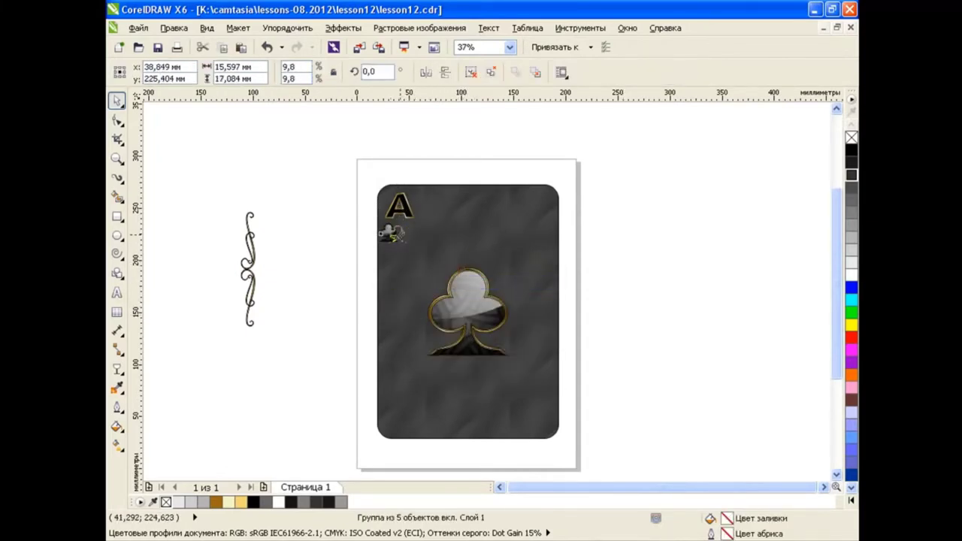
left_click(346, 275)
scroll(366, 226, "up", 2)
left_click(433, 254)
scroll(434, 195, "up", 4)
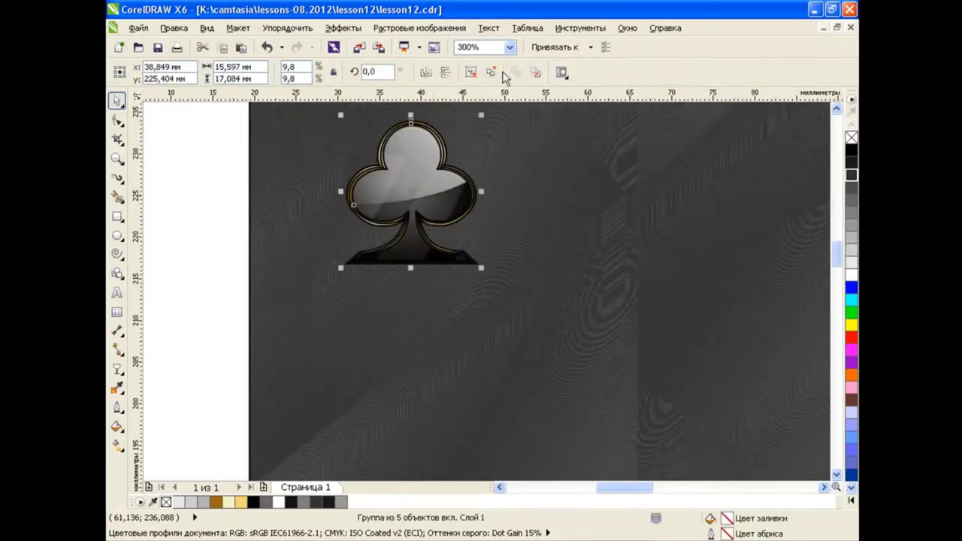
- Remove the small club's glossy highlight, regroup it, and move the ornament onto the card
left_click(471, 72)
left_click(454, 209)
key("Delete")
left_click(454, 209)
key("Escape")
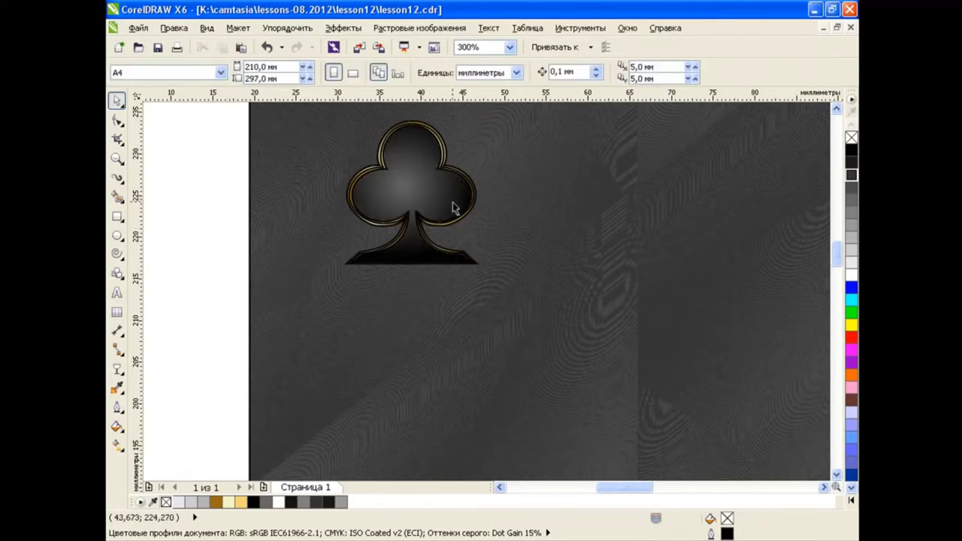
scroll(398, 211, "down", 2)
left_click_drag(472, 278, 473, 276)
left_click(497, 72)
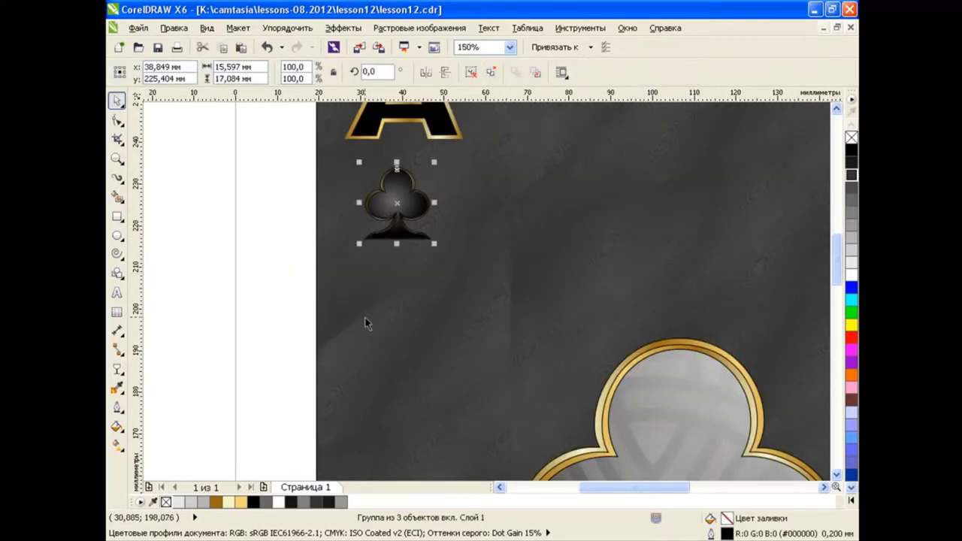
scroll(365, 322, "down", 4)
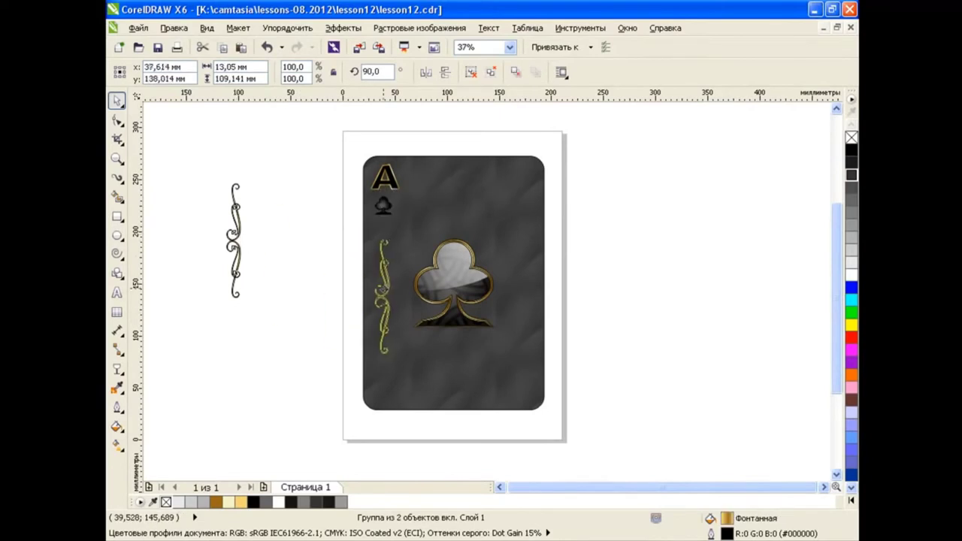
left_click_drag(236, 237, 381, 275)
left_click(283, 288)
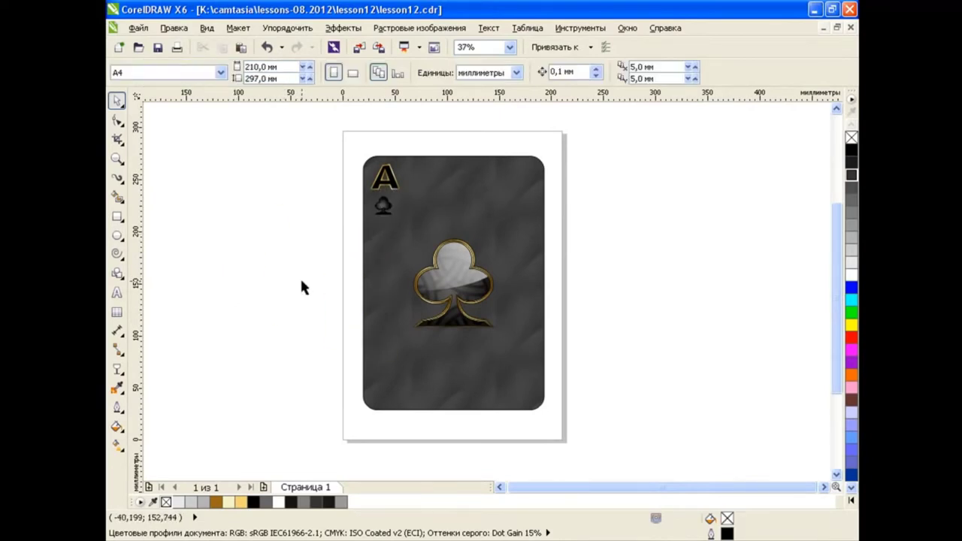
- Place the ornament on the card's left, centre-align it with the corner index, and group them
left_click(266, 47)
left_click_drag(235, 237, 381, 284)
left_click(310, 315)
left_click_drag(314, 140, 439, 343)
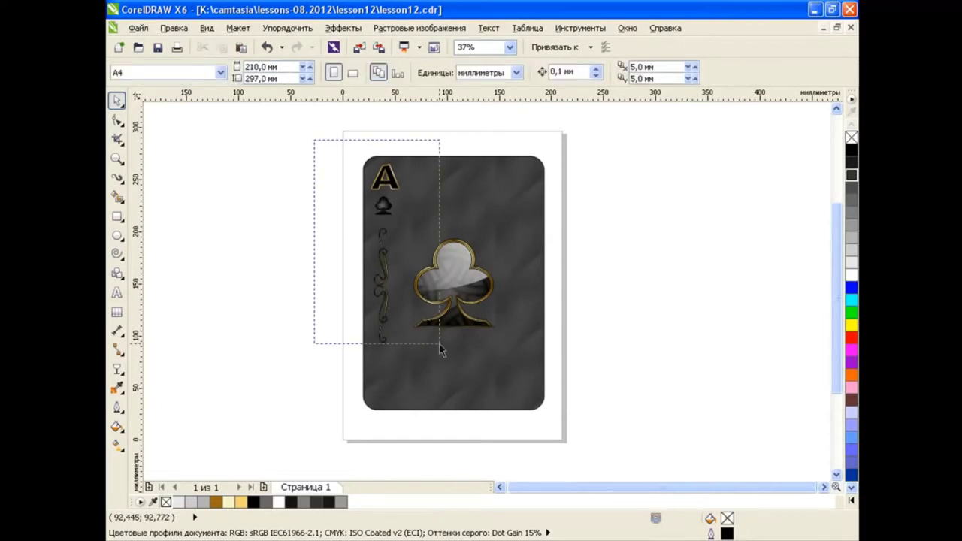
left_click(700, 71)
left_click(515, 259)
left_click(529, 357)
left_click(588, 357)
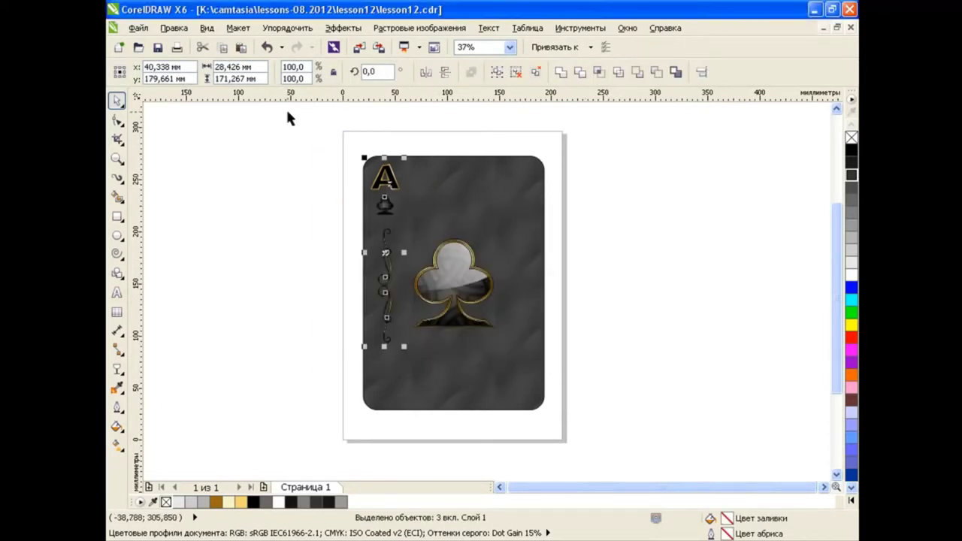
left_click(496, 73)
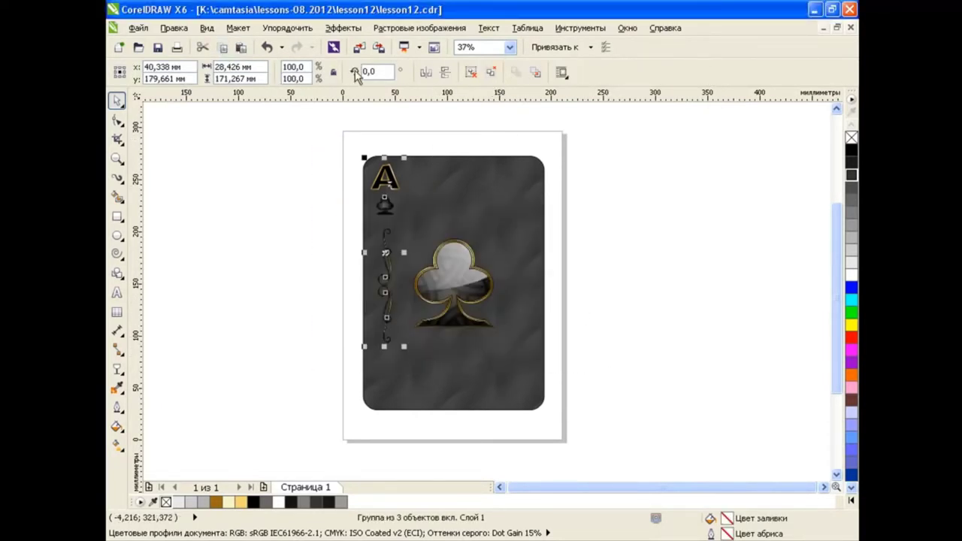
- Flip the index group upside down and leave a copy on the card's right side
left_click(445, 72)
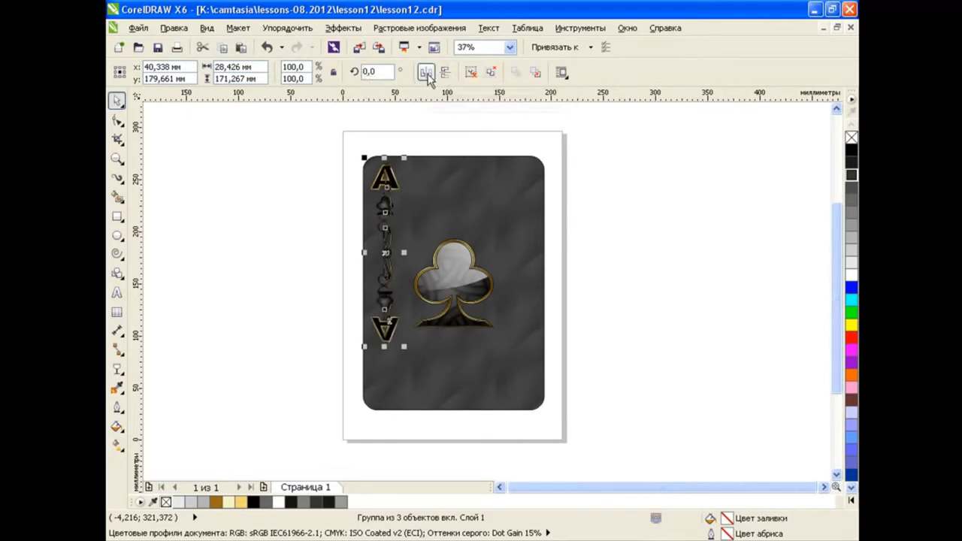
left_click(425, 72)
left_click_drag(409, 274, 524, 312)
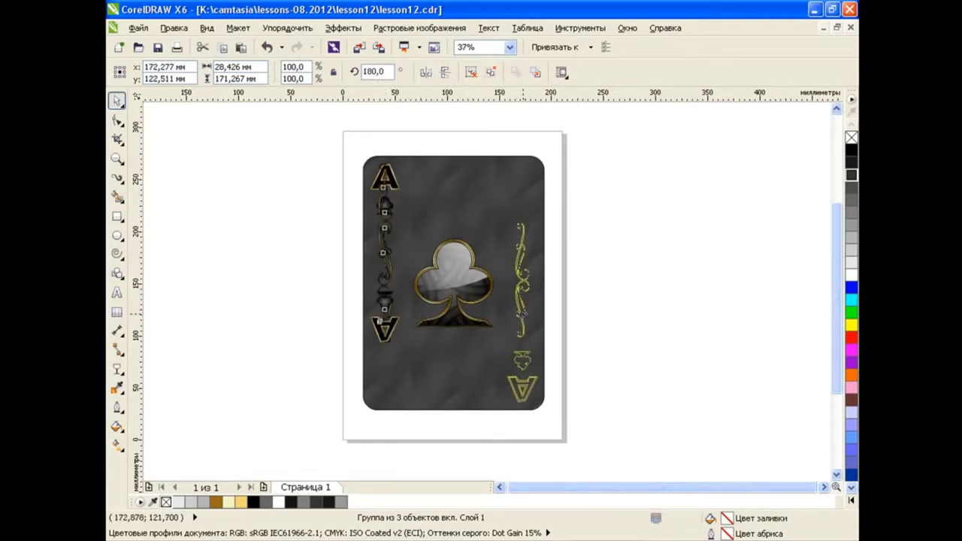
right_click(523, 311)
left_click(607, 309)
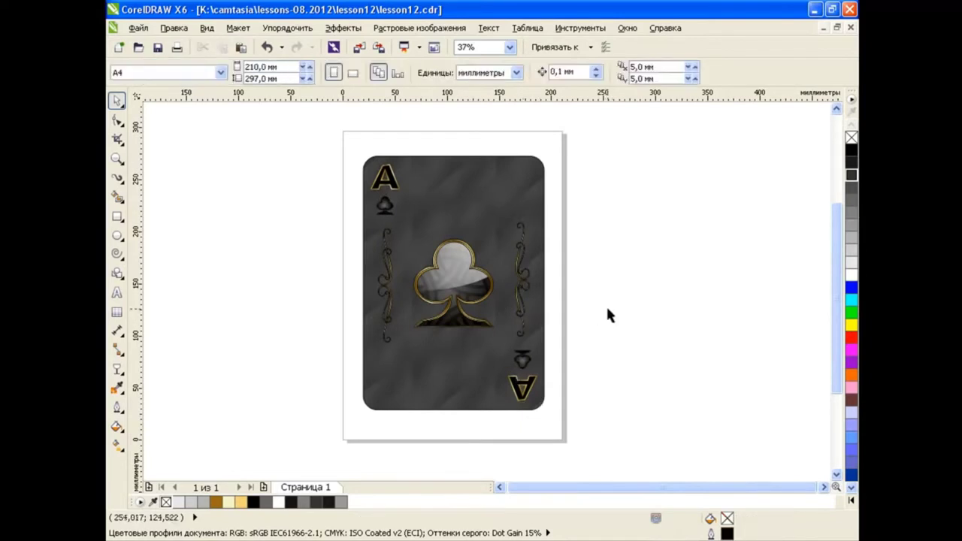
left_click_drag(354, 143, 576, 417)
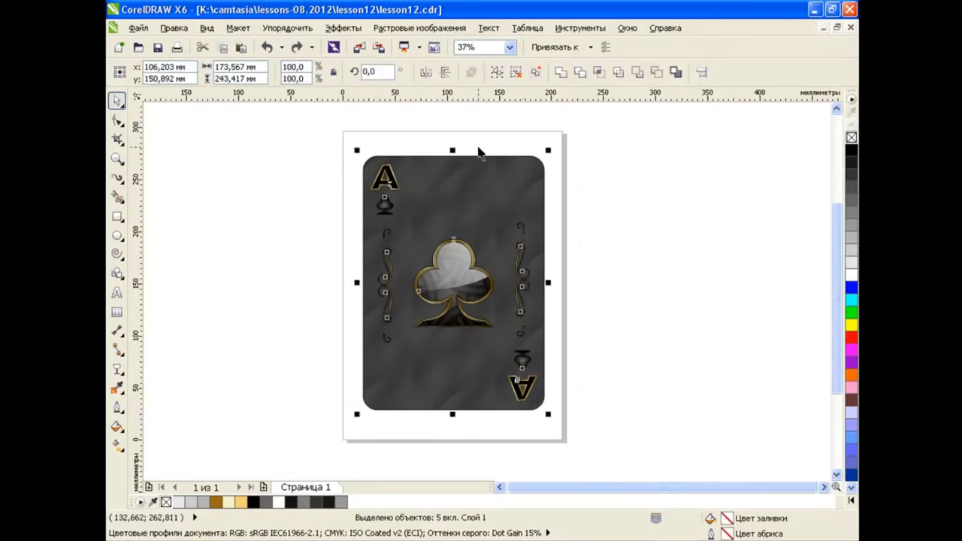
left_click(674, 233)
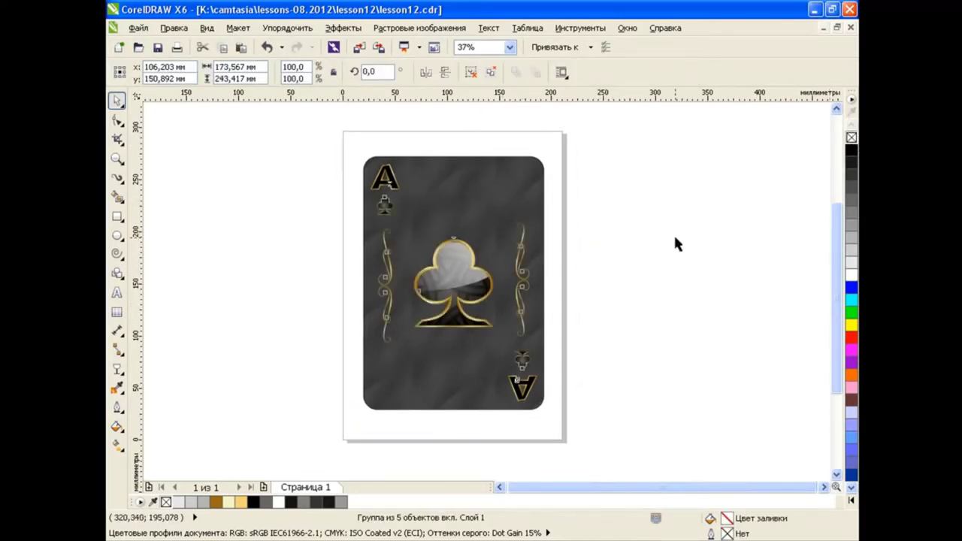
left_click(497, 228)
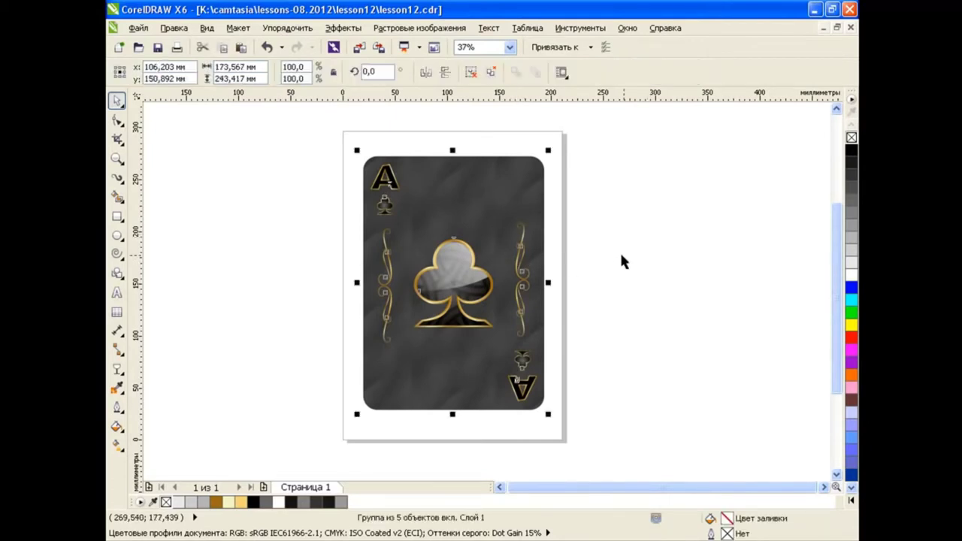
left_click(621, 255)
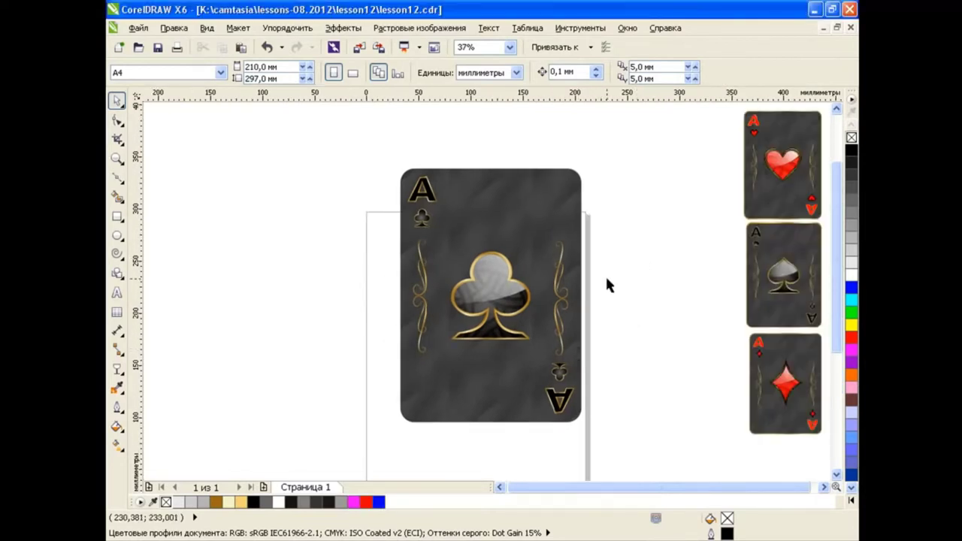
- Paste the gold gradient rounded rectangle behind the club card and group them
left_click(242, 47)
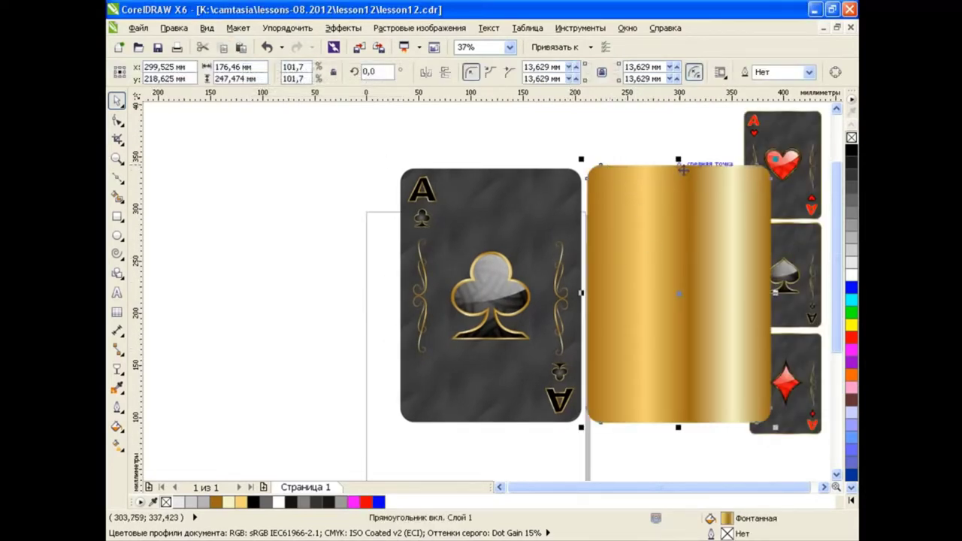
left_click_drag(679, 294, 490, 294)
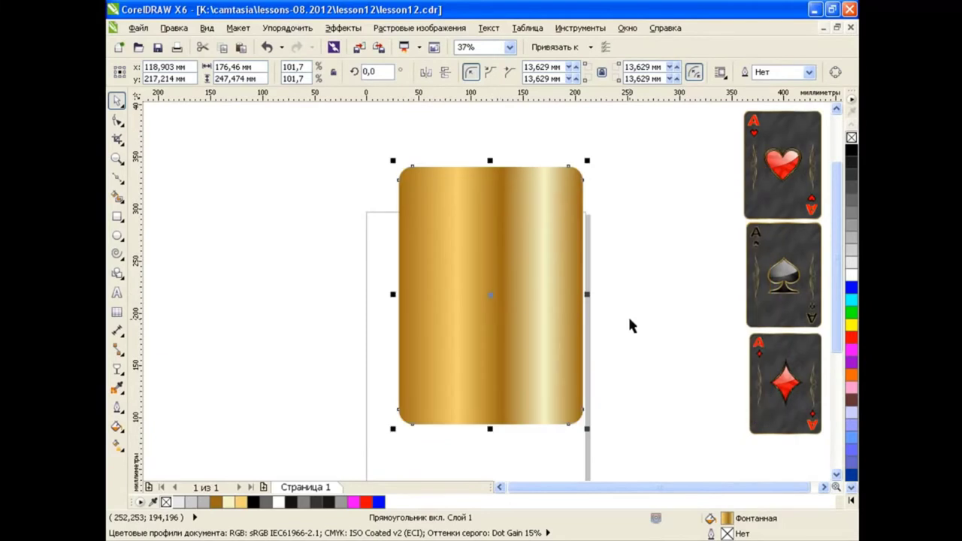
key("shift+Page_Down")
left_click(378, 155)
left_click_drag(378, 155, 636, 440)
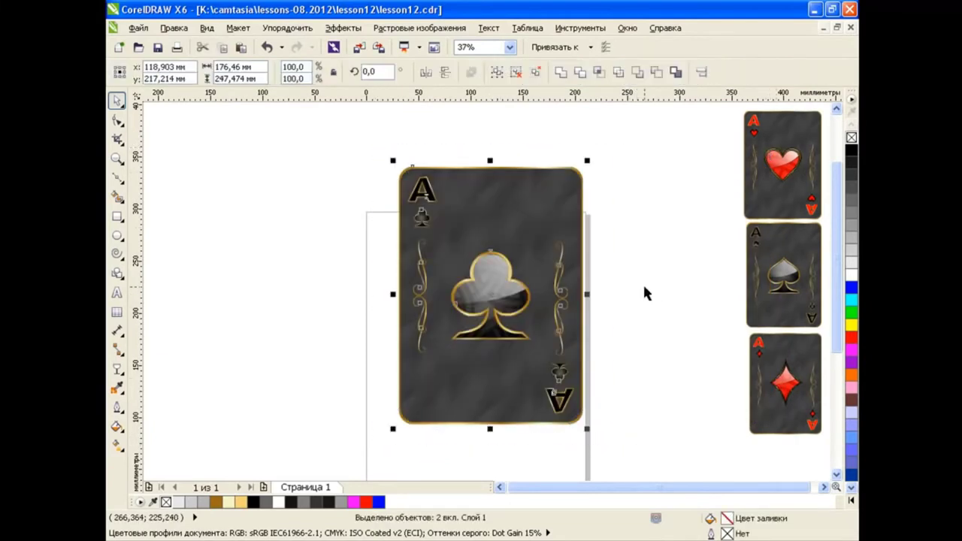
left_click(494, 72)
- Scale the grouped club card down and place it beside the ace of spades
left_click_drag(584, 425, 446, 233)
mouse_move(423, 199)
left_mouse_down()
mouse_move(737, 411)
mouse_move(715, 253)
left_mouse_up()
left_click_drag(691, 291, 663, 330)
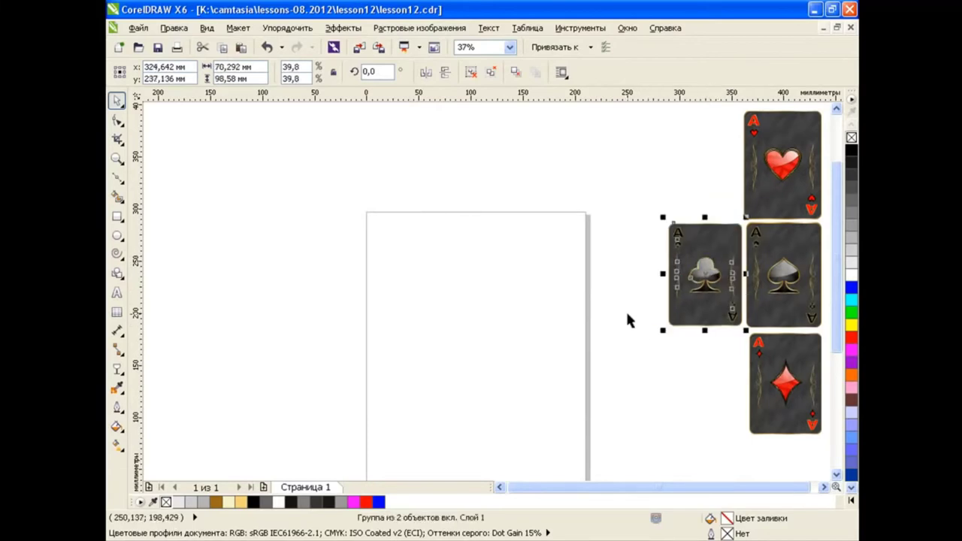
- Move the ace of diamonds beside the ace of hearts
left_click(630, 319)
left_click_drag(785, 383, 703, 165)
left_click(635, 257)
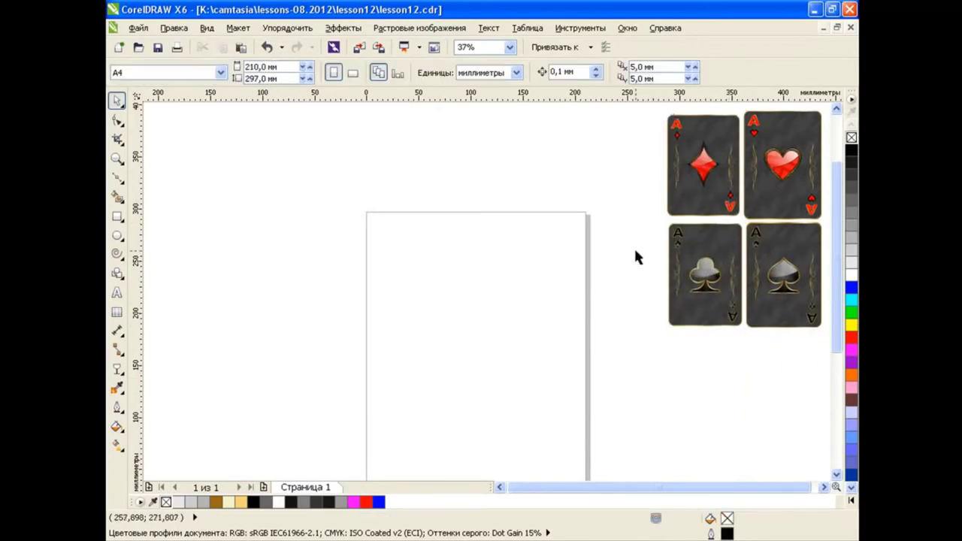
left_click(710, 176)
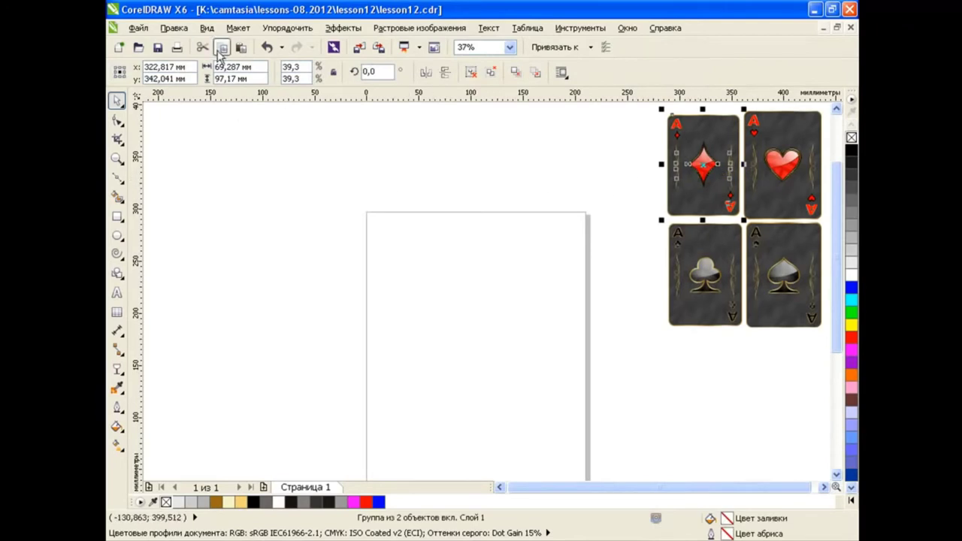
- Size the ace of diamonds to 70 × 97 mm, then carry the clubs card onto the page
double_click(239, 66)
type("70")
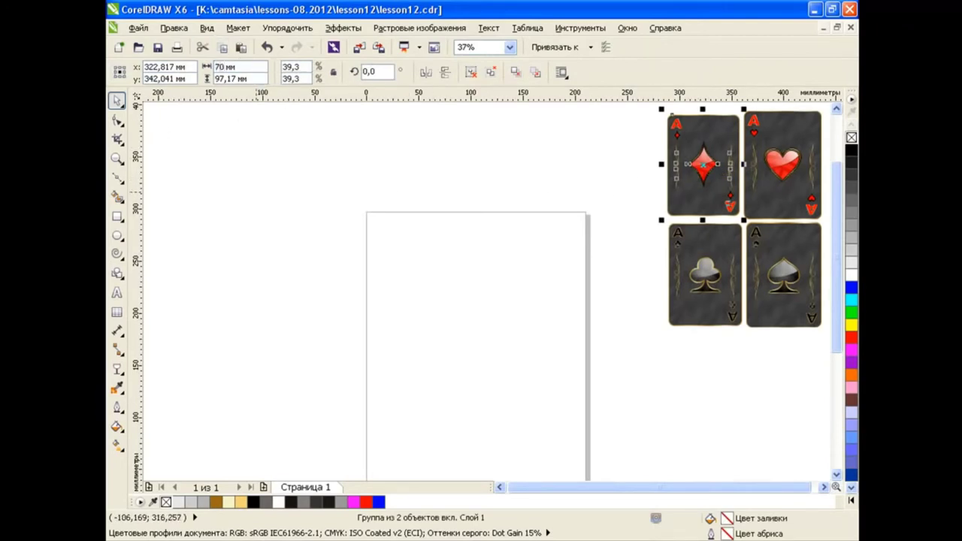
double_click(225, 78)
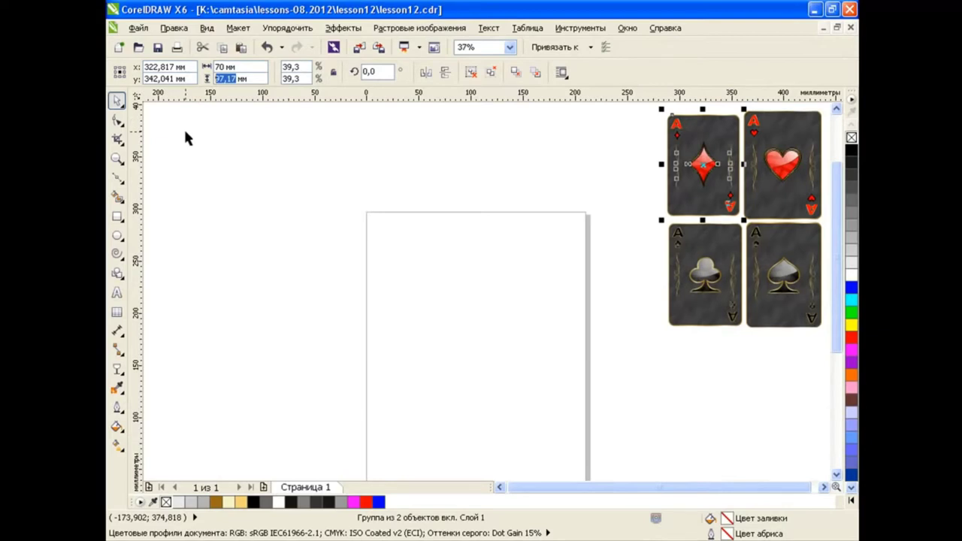
type("97")
key("Return")
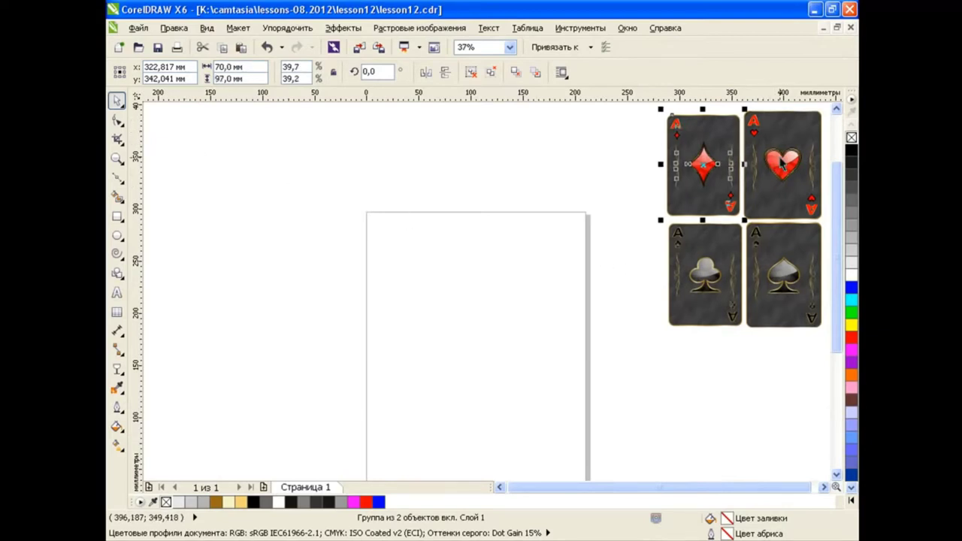
scroll(781, 165, "down", 2)
mouse_move(700, 248)
left_mouse_down()
mouse_move(464, 255)
mouse_move(540, 395)
left_mouse_up()
- Drop a copy of the clubs card on the page and size it to 200 × 280 mm
left_click(464, 251)
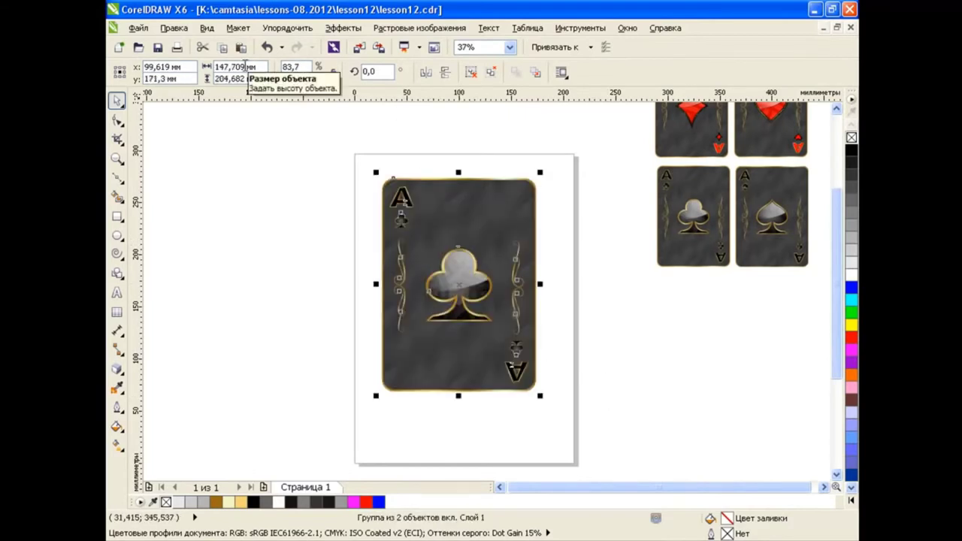
double_click(245, 66)
type("2")
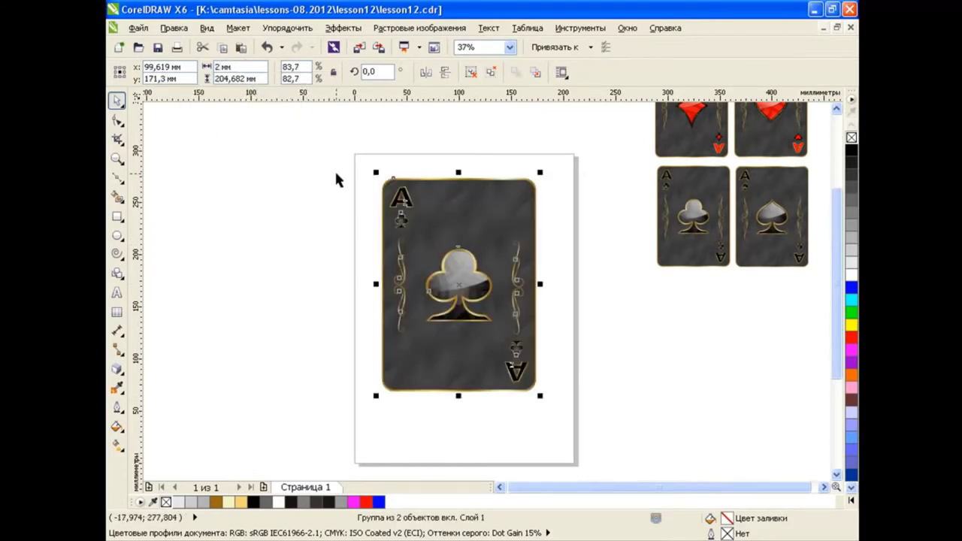
type("00")
key("Return")
left_click_drag(459, 395, 459, 431)
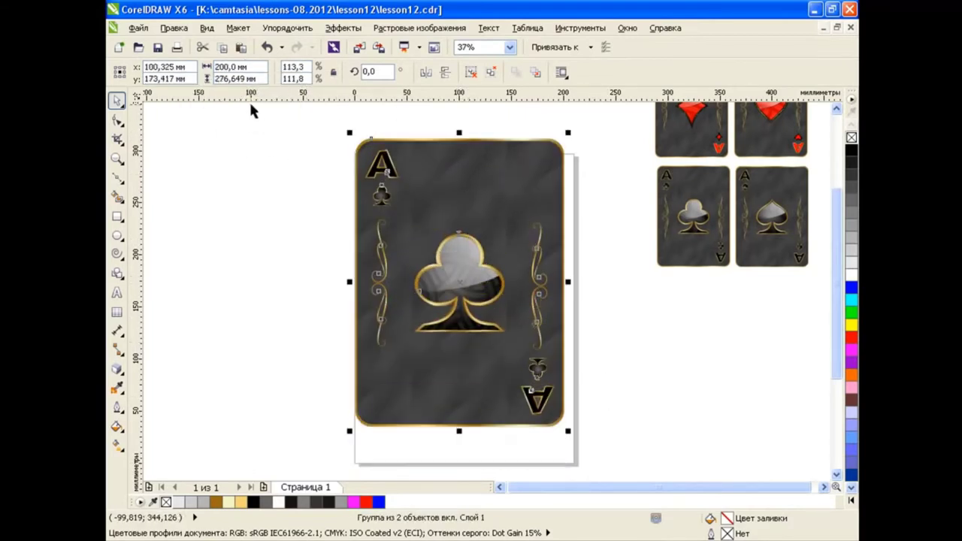
double_click(235, 78)
type("280")
key("Return")
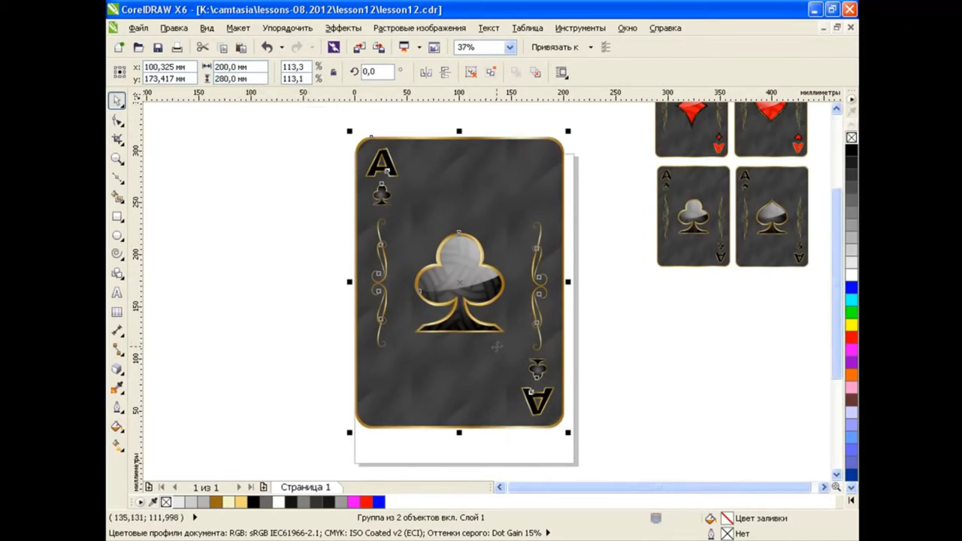
- Ungroup the copy and delete its gold border rectangle and dark card background
left_click(470, 73)
mouse_move(421, 266)
left_mouse_down()
mouse_move(301, 262)
mouse_move(544, 275)
mouse_move(444, 240)
left_mouse_up()
left_click(515, 275)
key("Delete")
key("Escape")
left_click(351, 277)
key("Delete")
- Select the club symbol's outer gold rim on its own
left_click(601, 285)
scroll(601, 286, "up", 2)
key("Tab")
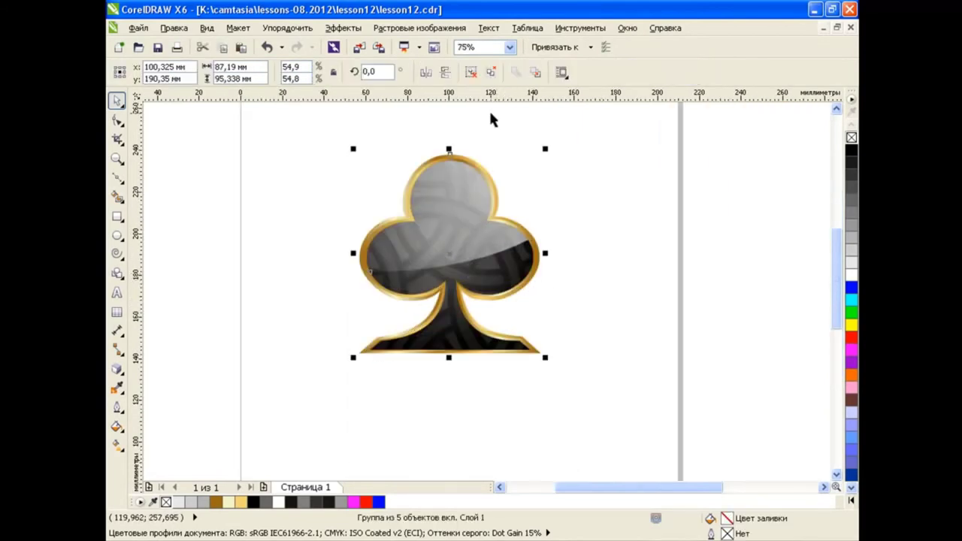
key("Tab")
left_click(569, 291)
key("Tab")
left_click(610, 267)
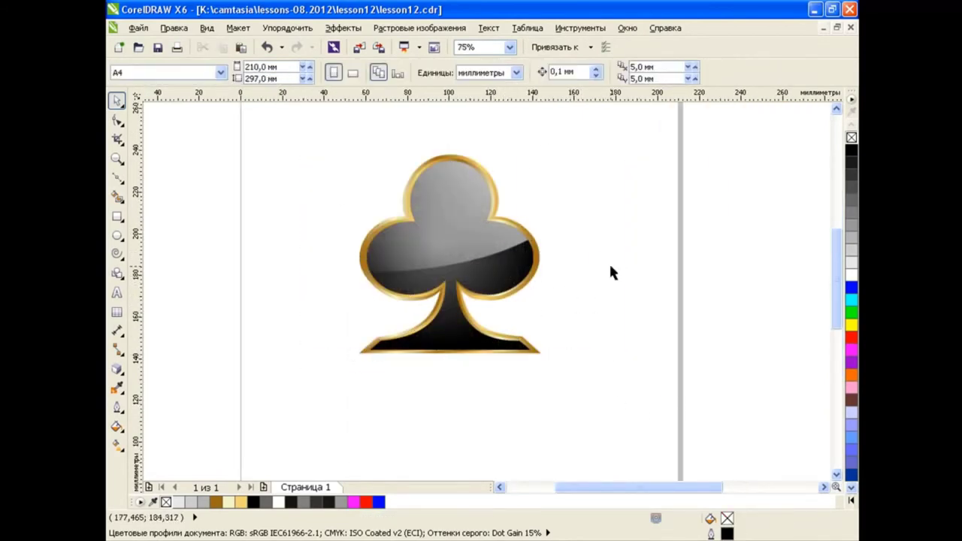
left_click(413, 168)
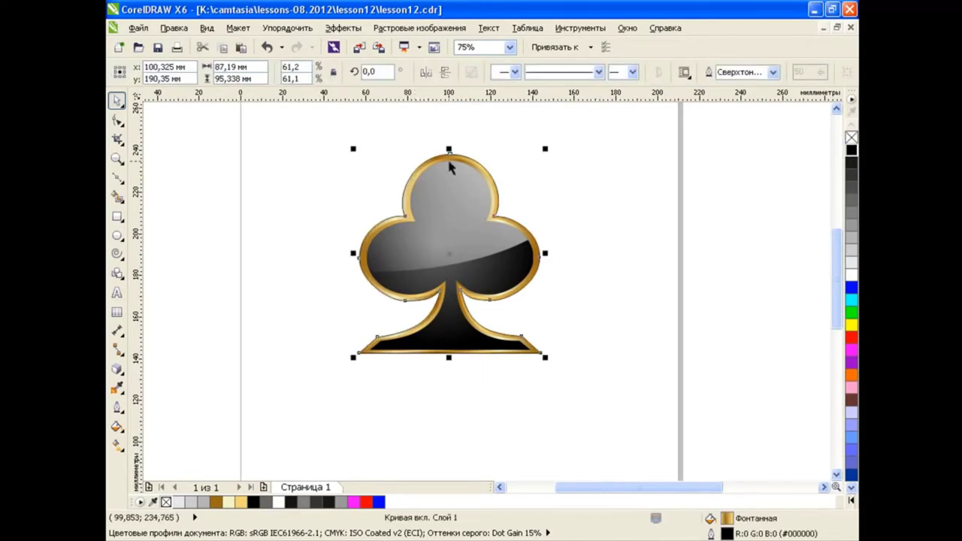
left_click_drag(593, 488, 578, 488)
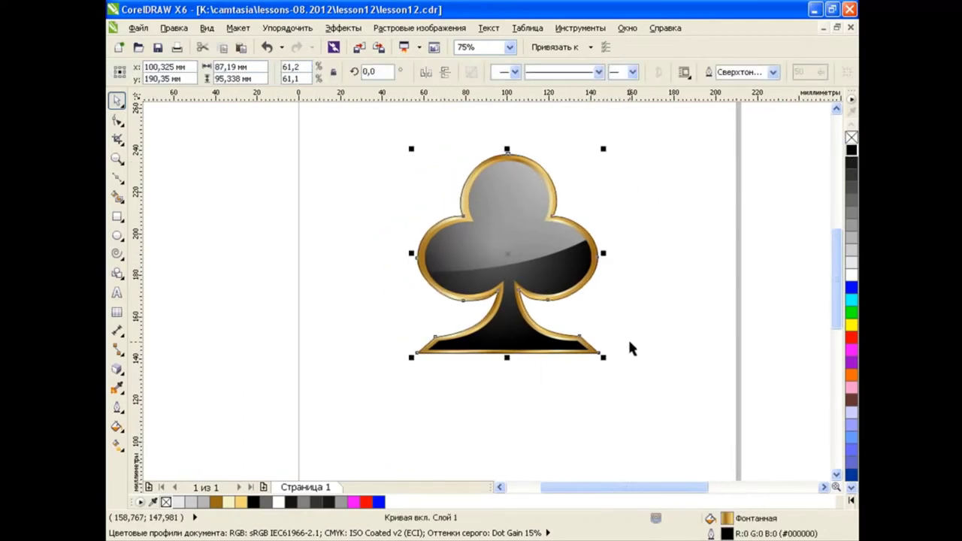
- Give the club rim a shallow 3D extrusion of depth 5 receding to the left
left_click(121, 375)
left_click(158, 432)
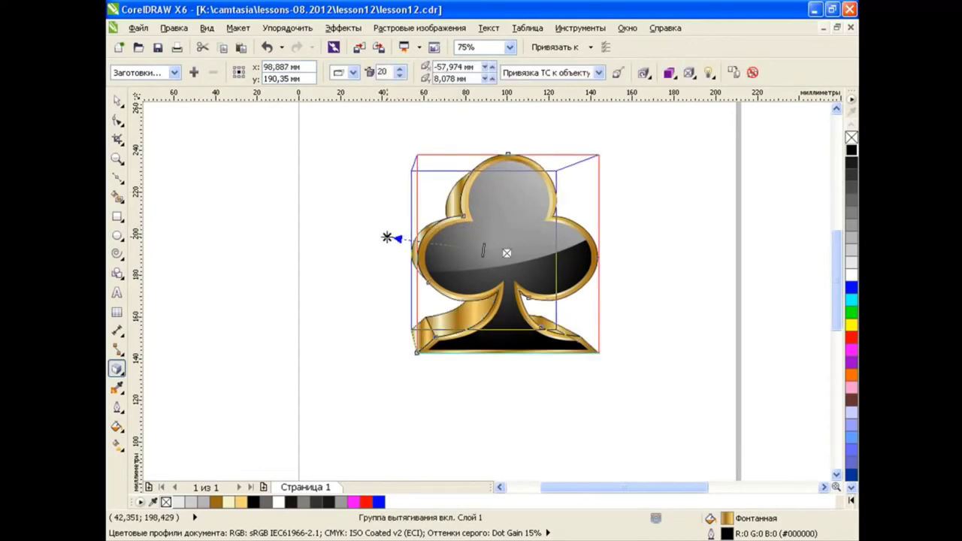
left_click_drag(464, 220, 383, 229)
left_click_drag(483, 248, 485, 262)
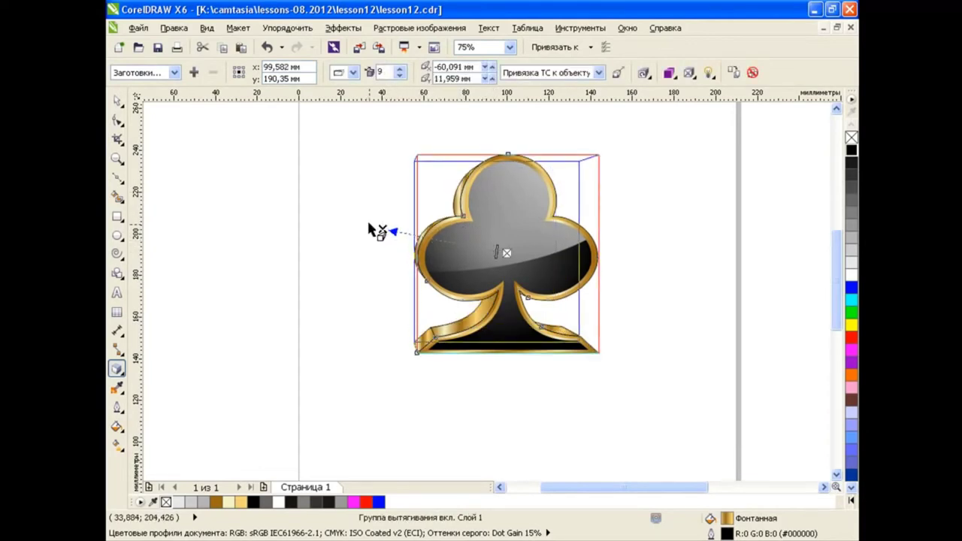
left_click_drag(383, 229, 331, 215)
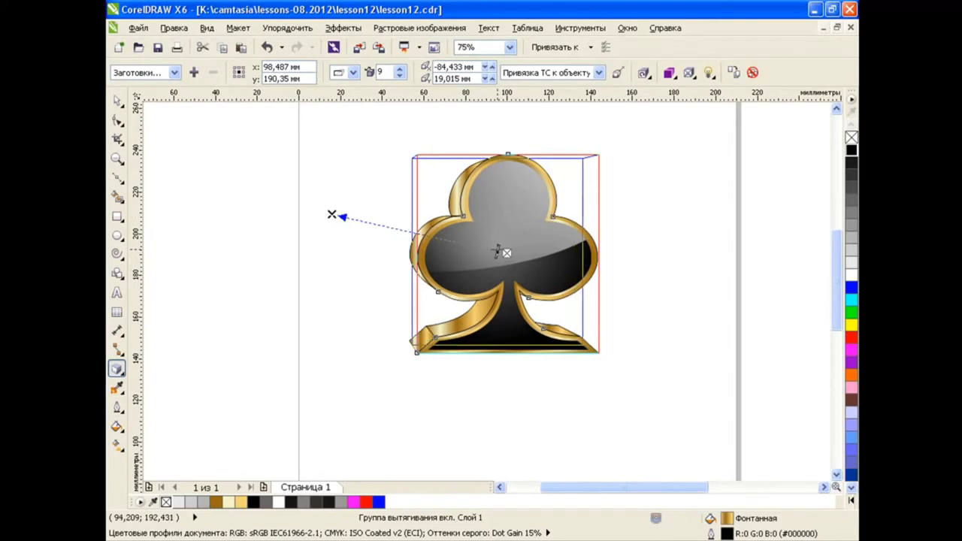
left_click_drag(493, 251, 499, 253)
left_click_drag(332, 215, 300, 216)
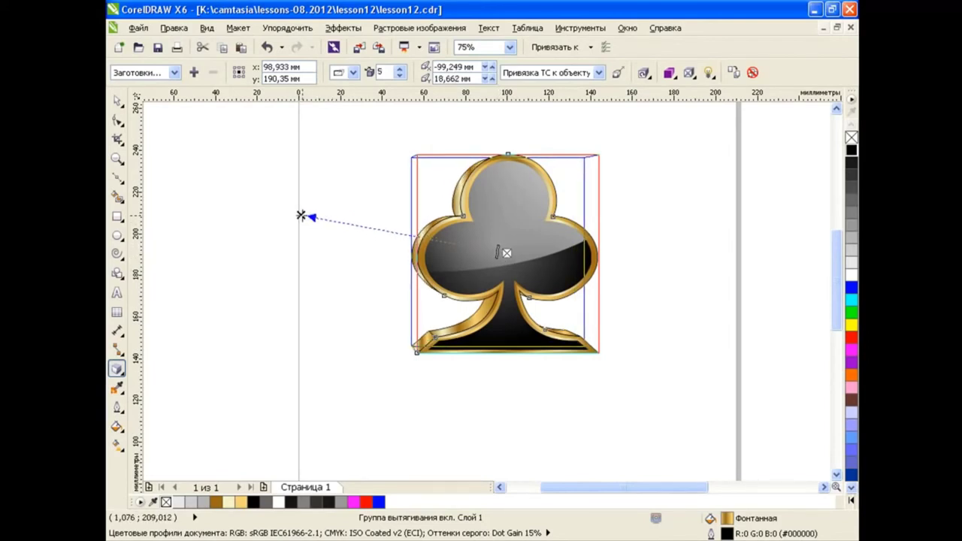
key("space")
- Break the club's extrude group apart into separate objects
left_click(287, 277)
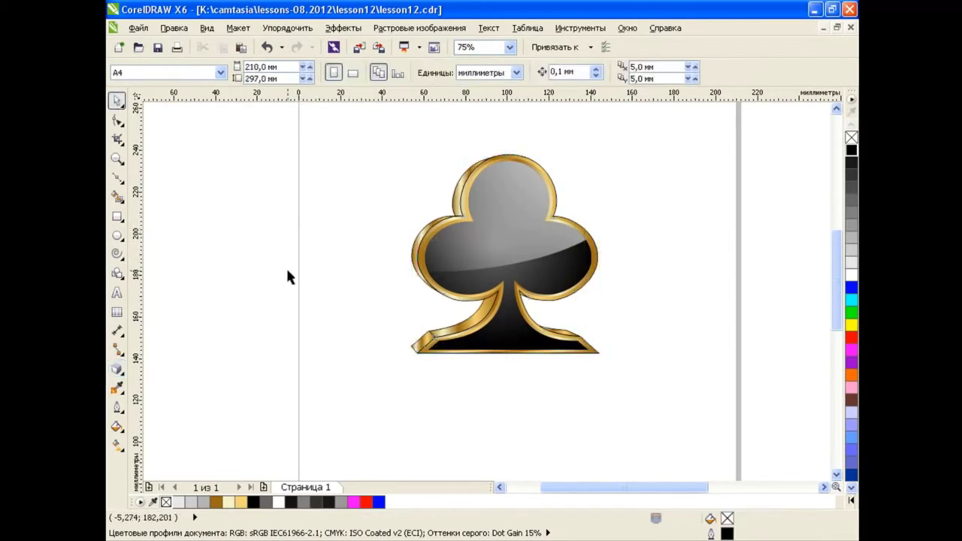
left_click(475, 339)
left_click(287, 28)
left_click(472, 192)
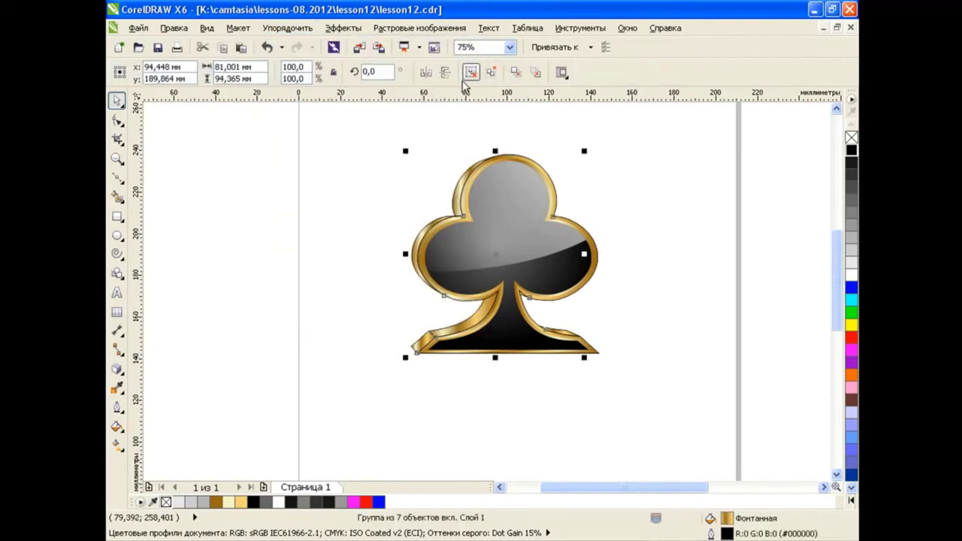
- Ungroup the club's extrusion pieces and angle the gold gradient diagonally across one side face
left_click(471, 71)
left_click(622, 180)
key("g")
left_click(451, 204)
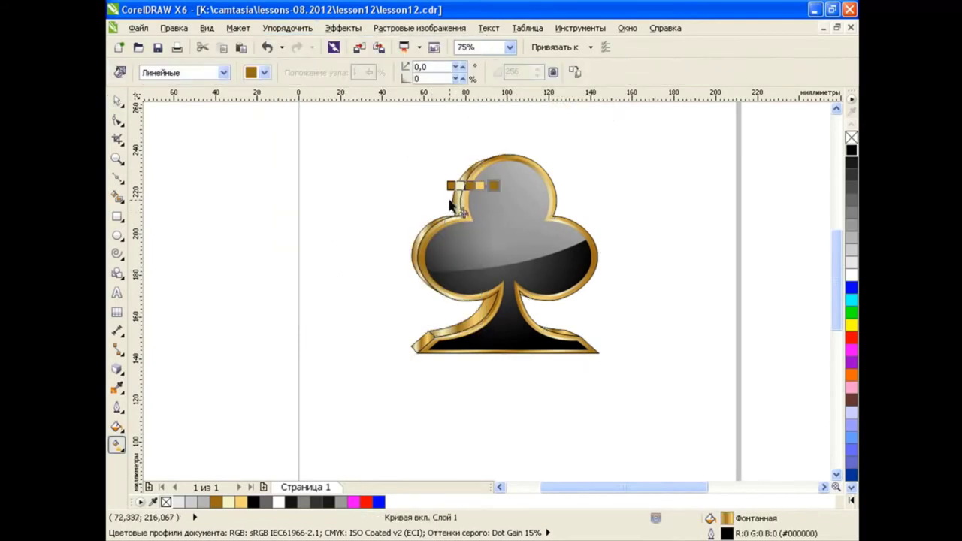
left_click_drag(438, 224, 497, 134)
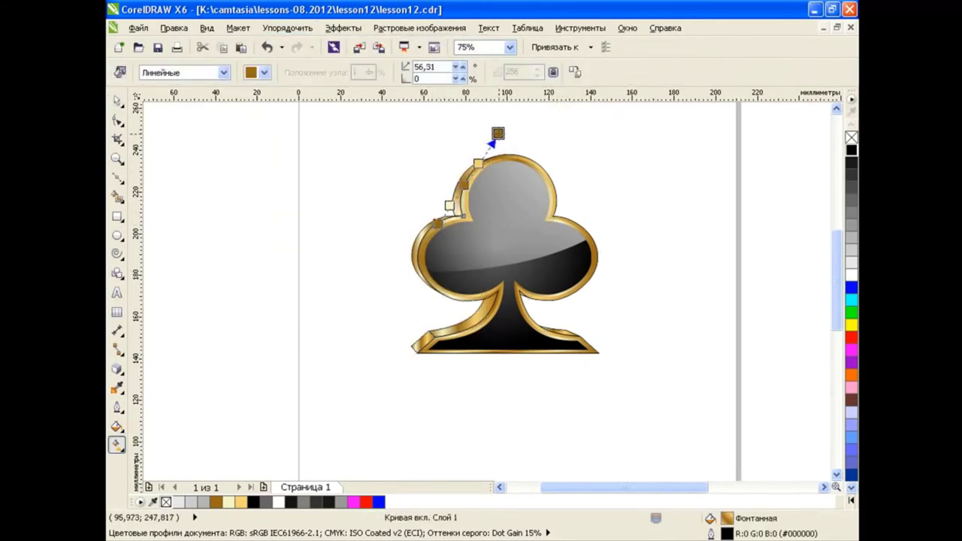
- Set diagonal gold gradients on the left lobe and stem sides, then review the whole club
left_click(419, 256)
left_click_drag(417, 254, 406, 272)
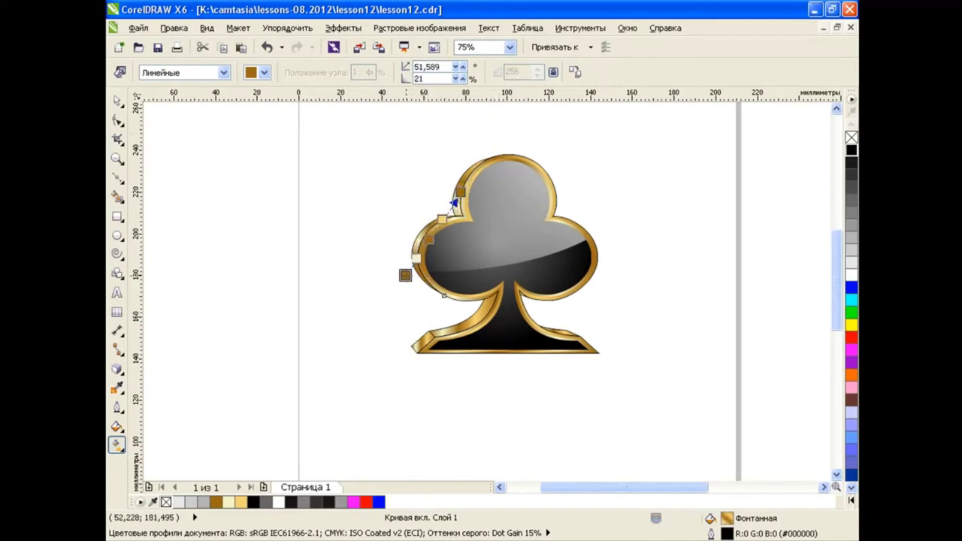
left_click(481, 334)
left_click_drag(507, 282, 386, 363)
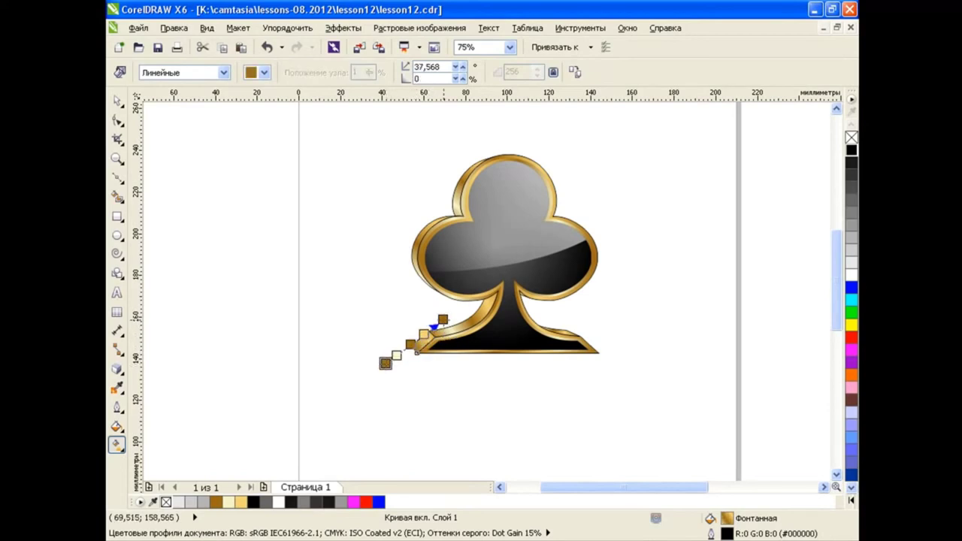
left_click_drag(443, 320, 434, 322)
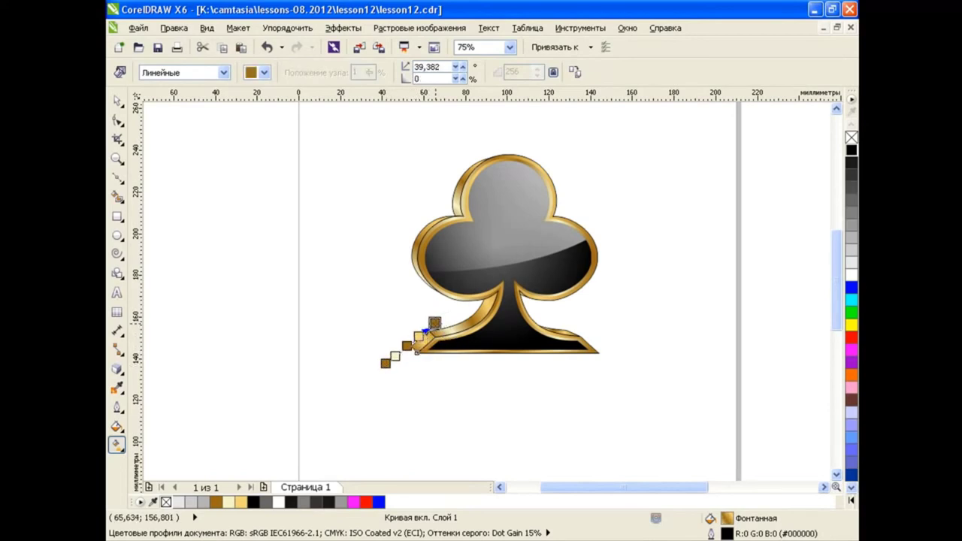
key("space")
left_click(265, 254)
left_click_drag(401, 124, 684, 398)
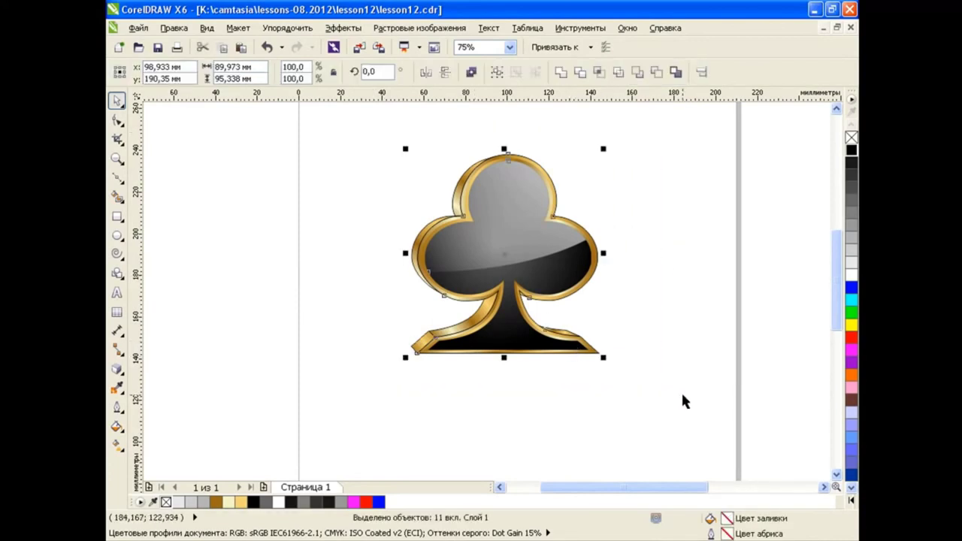
left_click(668, 275)
- Zoom out to view the full four-card composition on the teal background
scroll(663, 276, "down", 1)
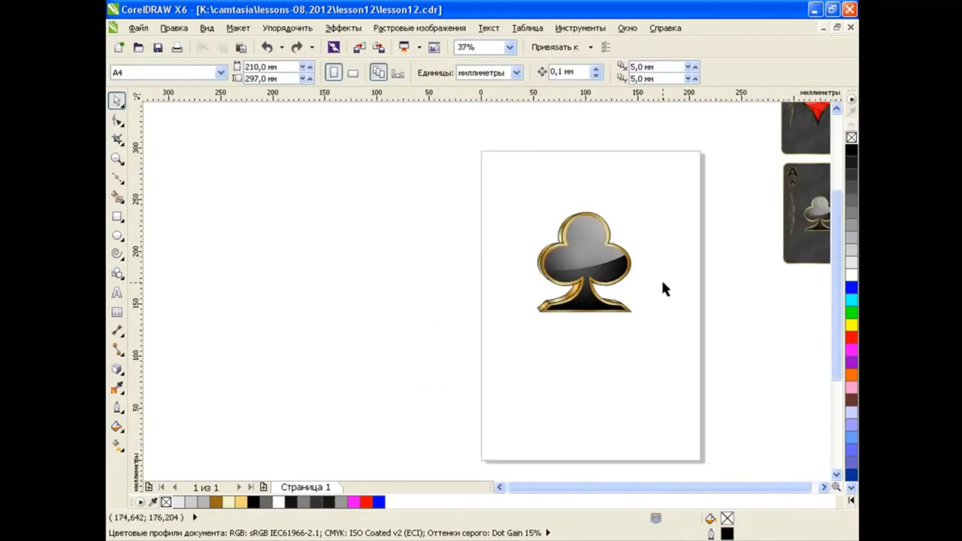
left_click(824, 487)
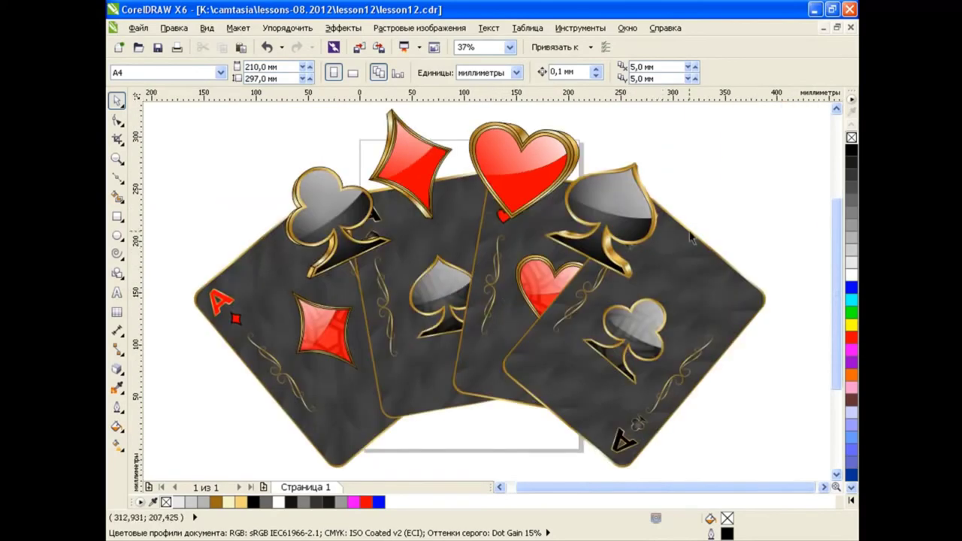
scroll(712, 209, "down", 1)
scroll(811, 250, "up", 1)
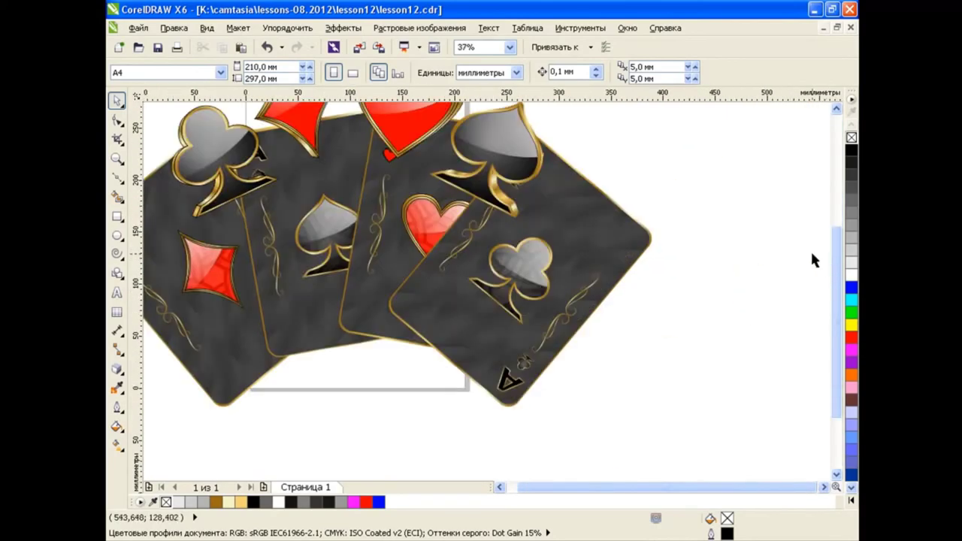
scroll(456, 259, "down", 1)
left_click(499, 487)
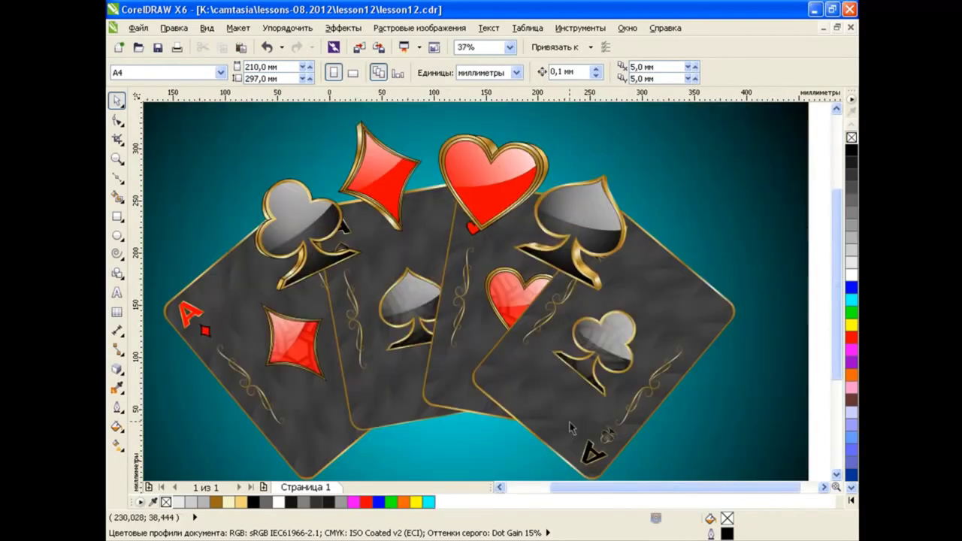
left_click(661, 219)
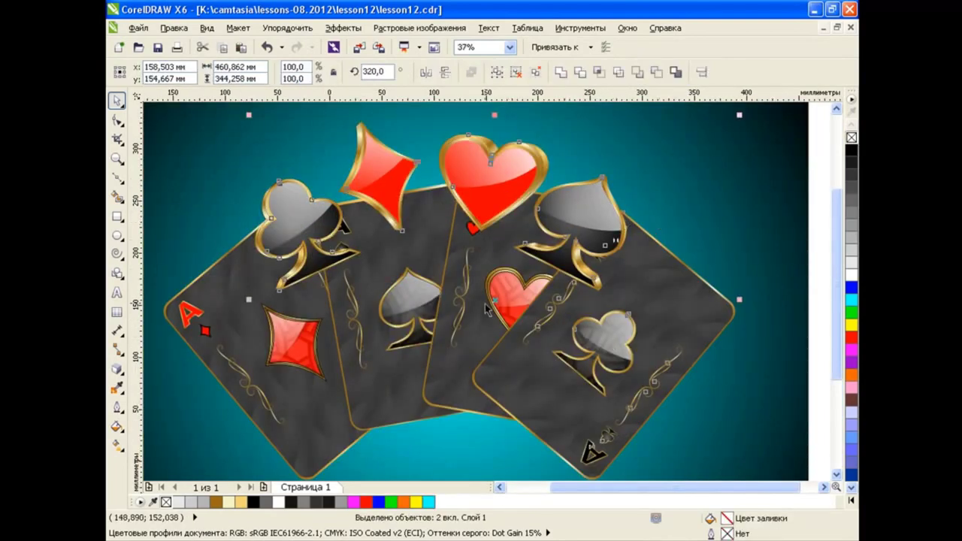
left_click_drag(599, 487, 595, 487)
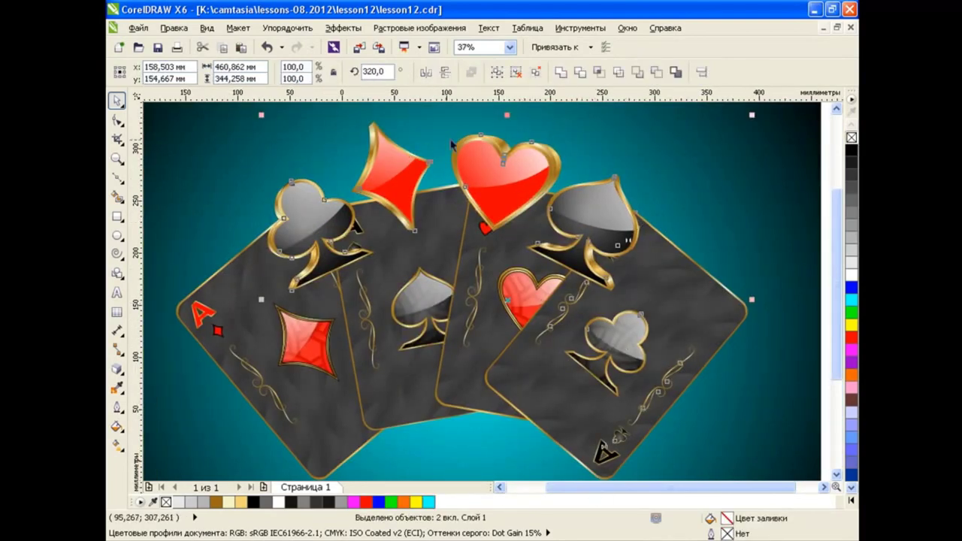
left_click(827, 163)
- Select the four fanned aces with their suit symbol groups and group them together
key("Tab")
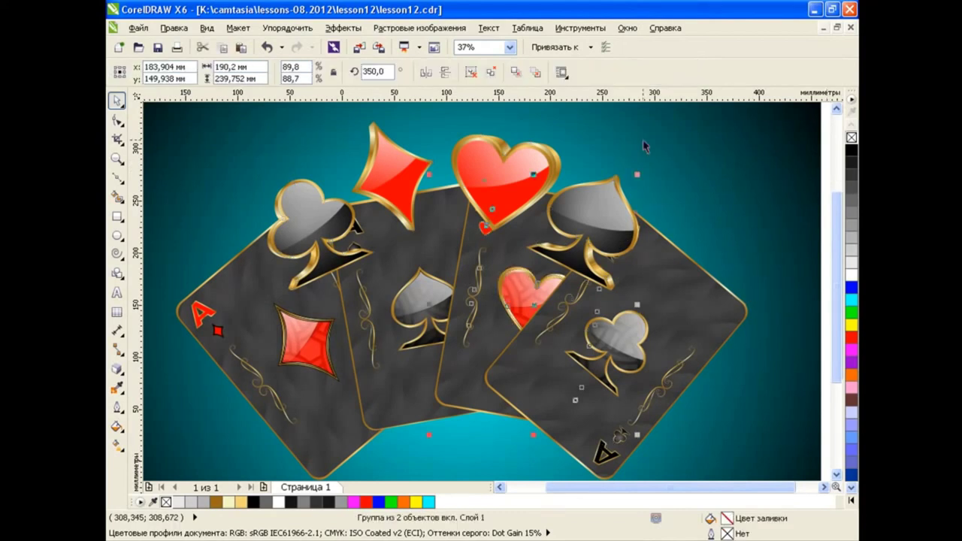
key("Tab")
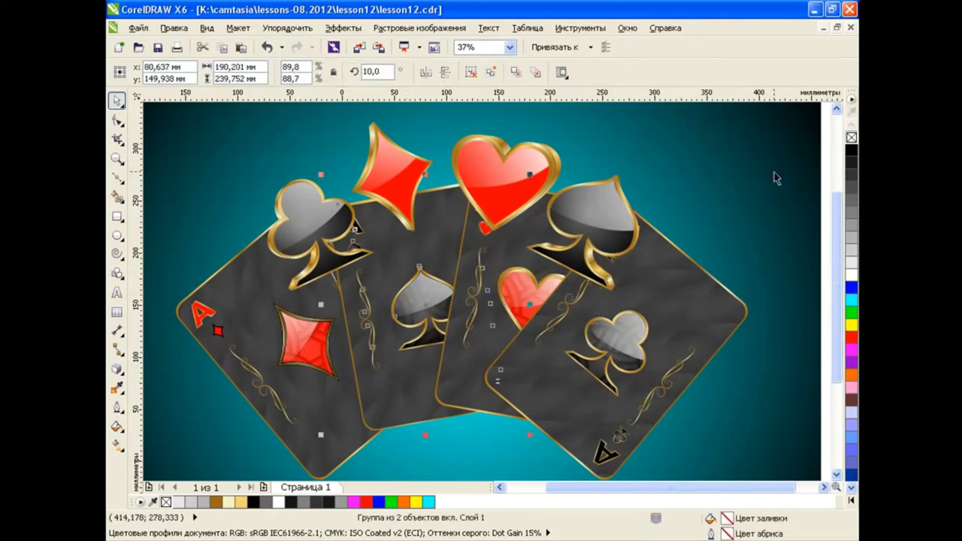
key("Tab")
left_click(466, 301, "shift")
left_click(496, 71)
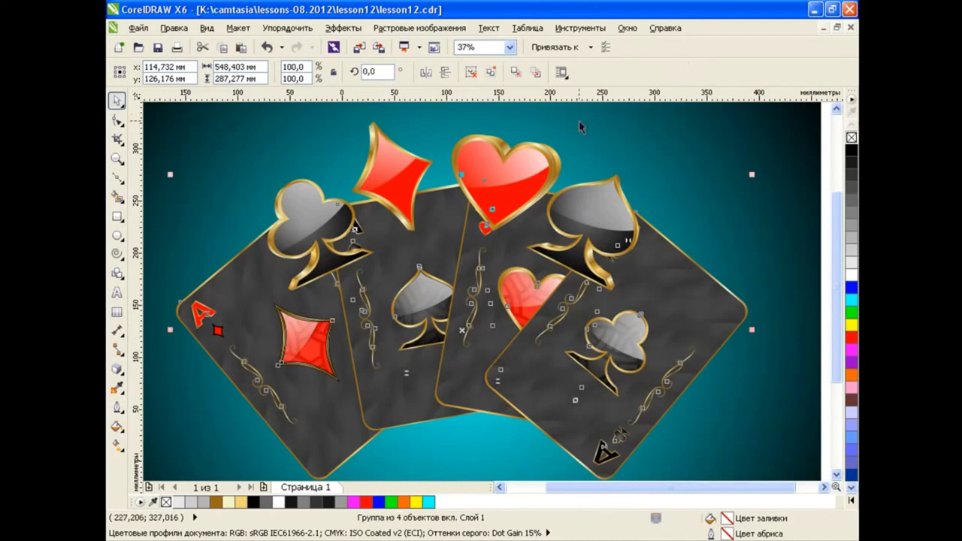
left_click(827, 224)
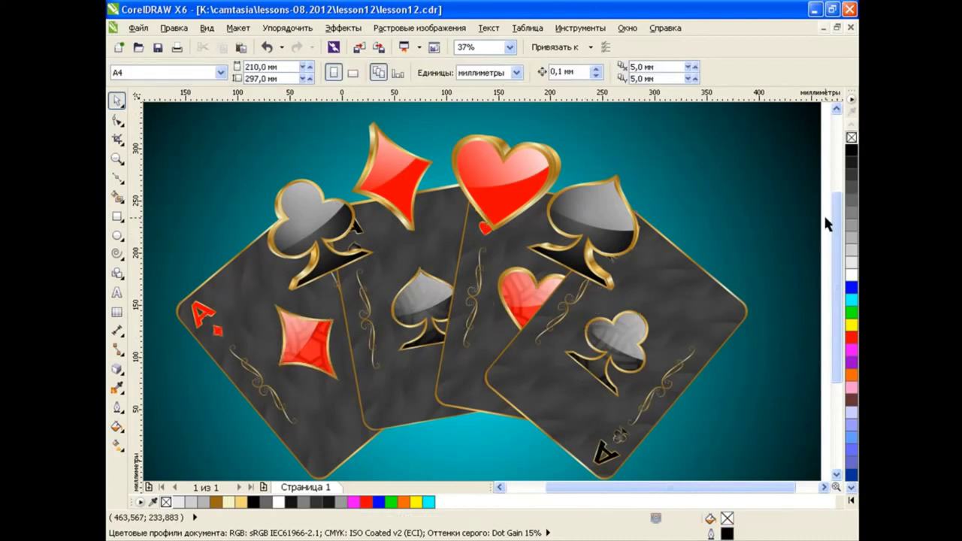